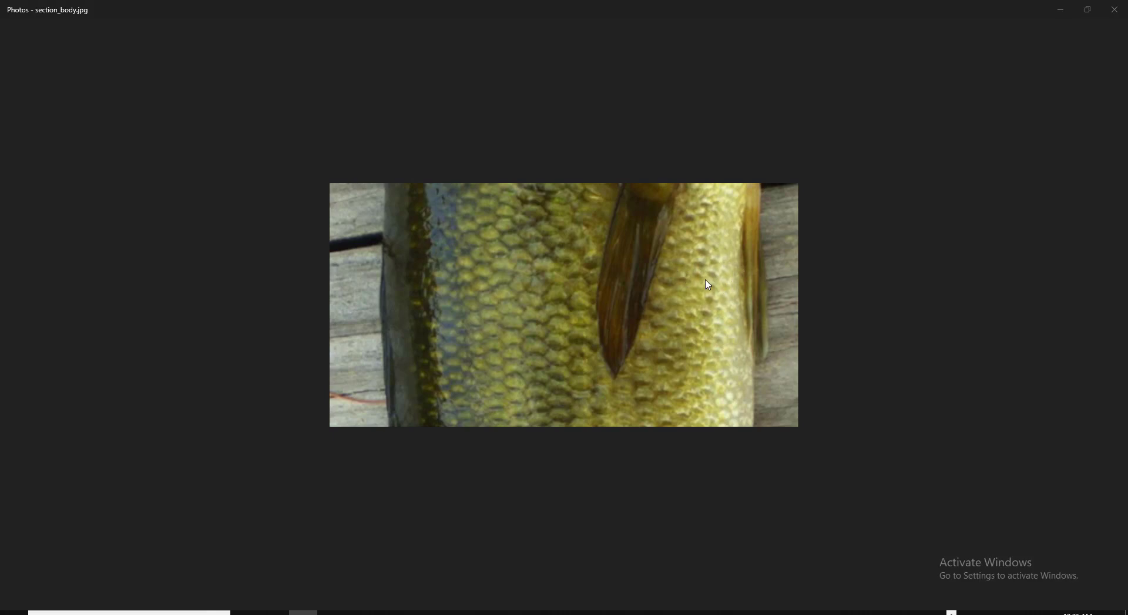
- Switch to ZBrush and convert the Plane3D primitive into an editable PolyMesh3D
key("alt+Tab")
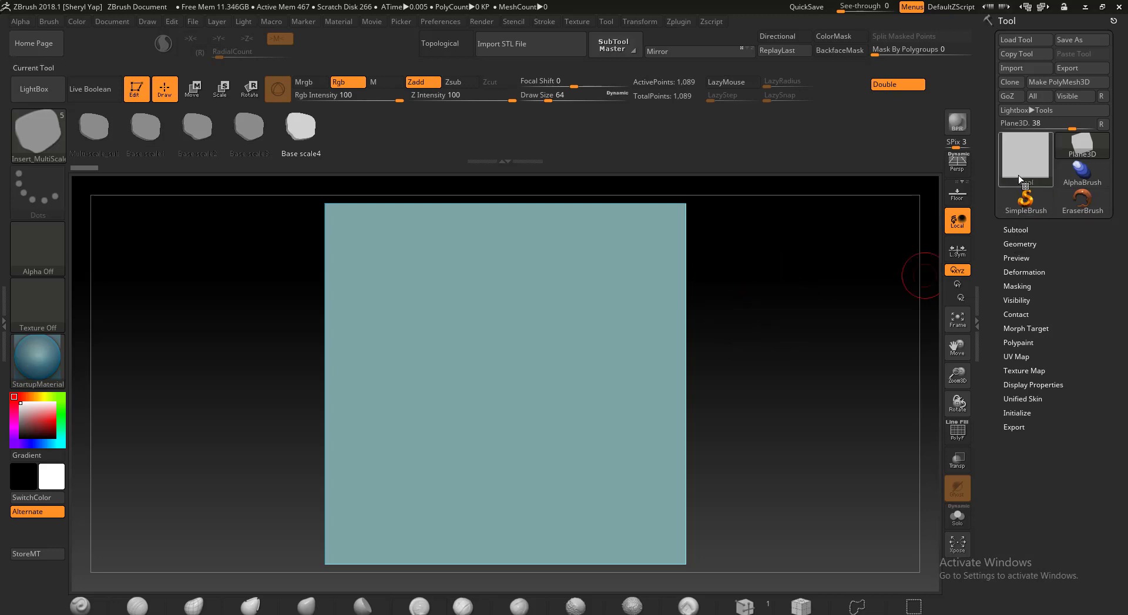
mouse_move(1029, 211)
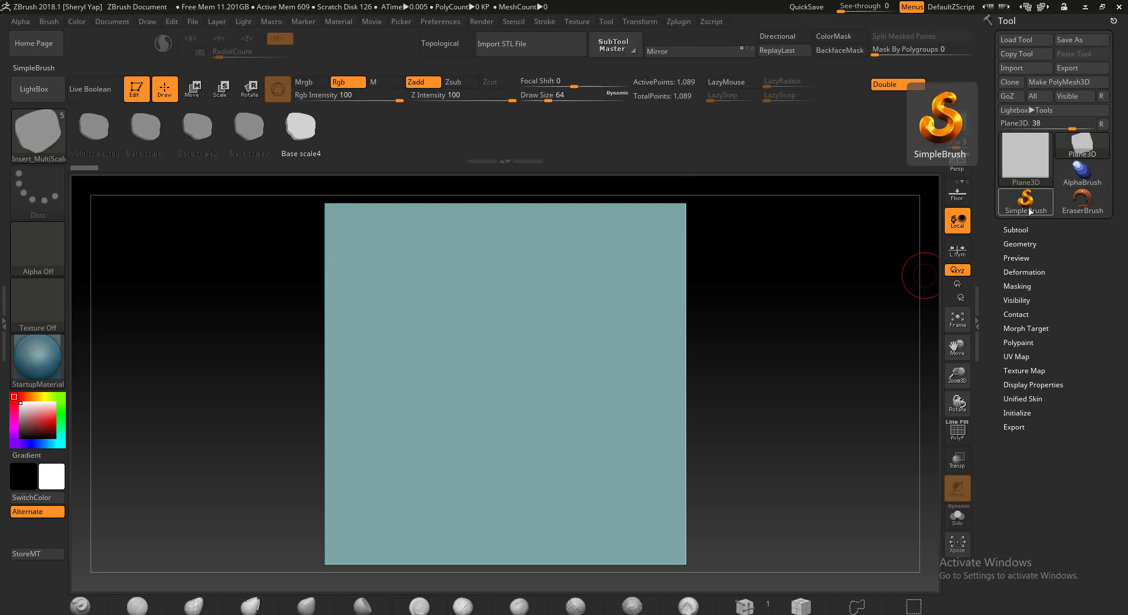
left_click(1025, 155)
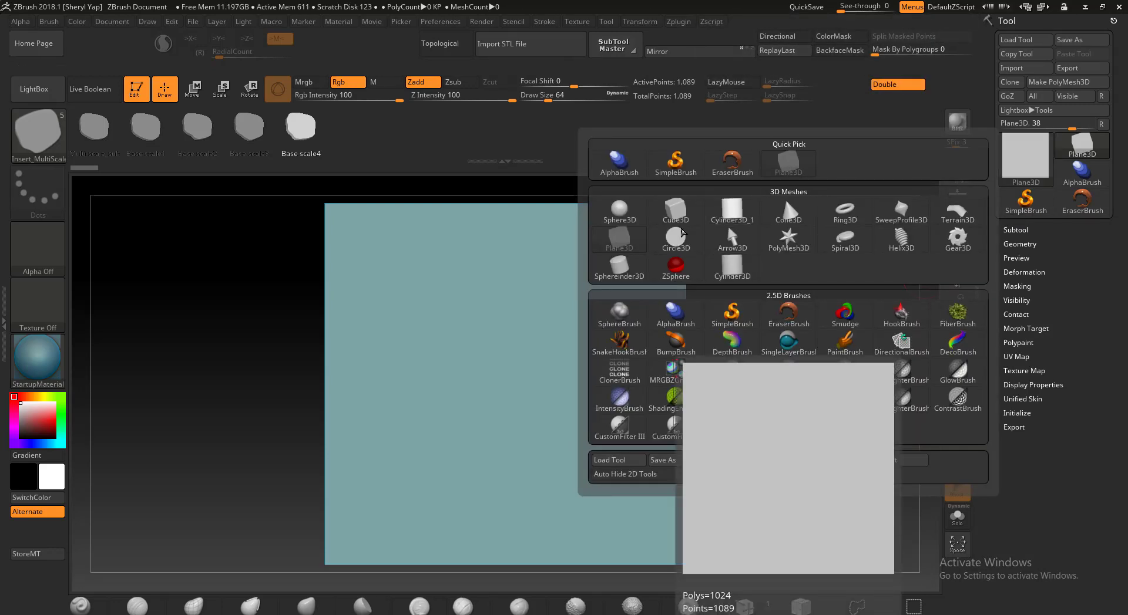
left_click(787, 171)
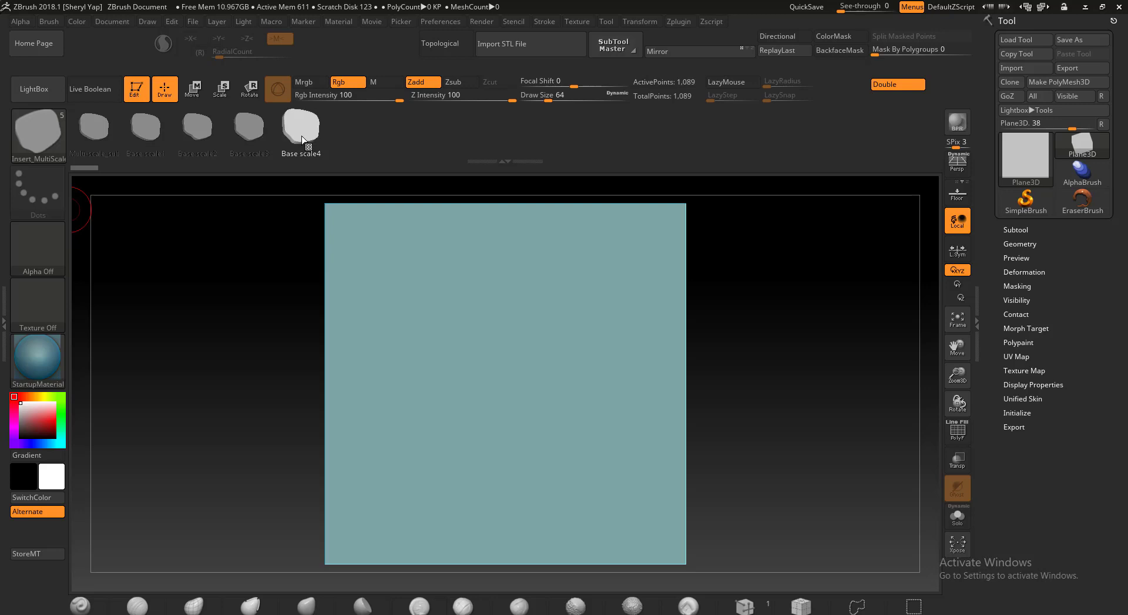
left_click(505, 236)
left_click(1054, 82)
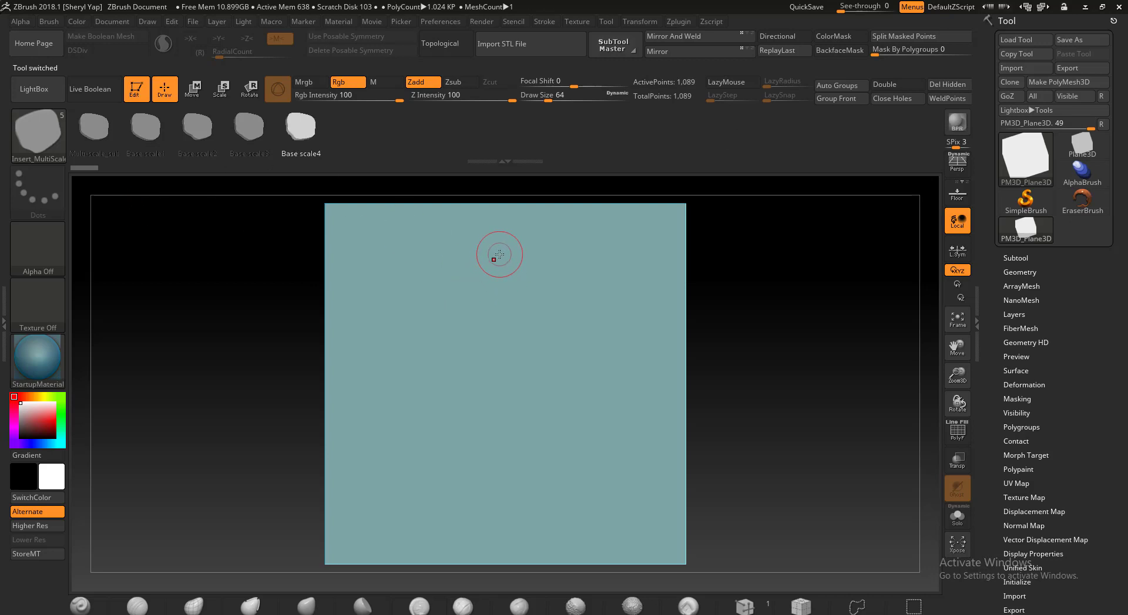
- Insert a Base scale4 mesh near the plane's upper middle and tilt it slightly away from the plane's surface
mouse_move(496, 259)
left_mouse_down()
mouse_move(486, 258)
mouse_move(515, 268)
mouse_move(498, 287)
mouse_move(505, 282)
left_mouse_up()
left_click_drag(818, 315, 763, 313)
left_click(250, 89)
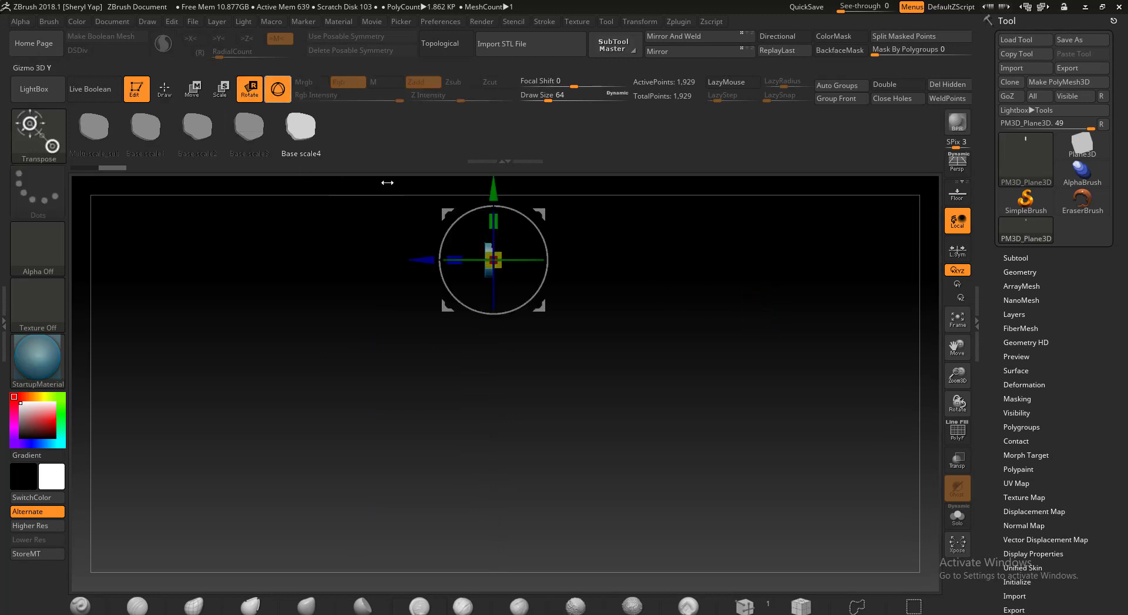
left_click_drag(532, 220, 537, 238)
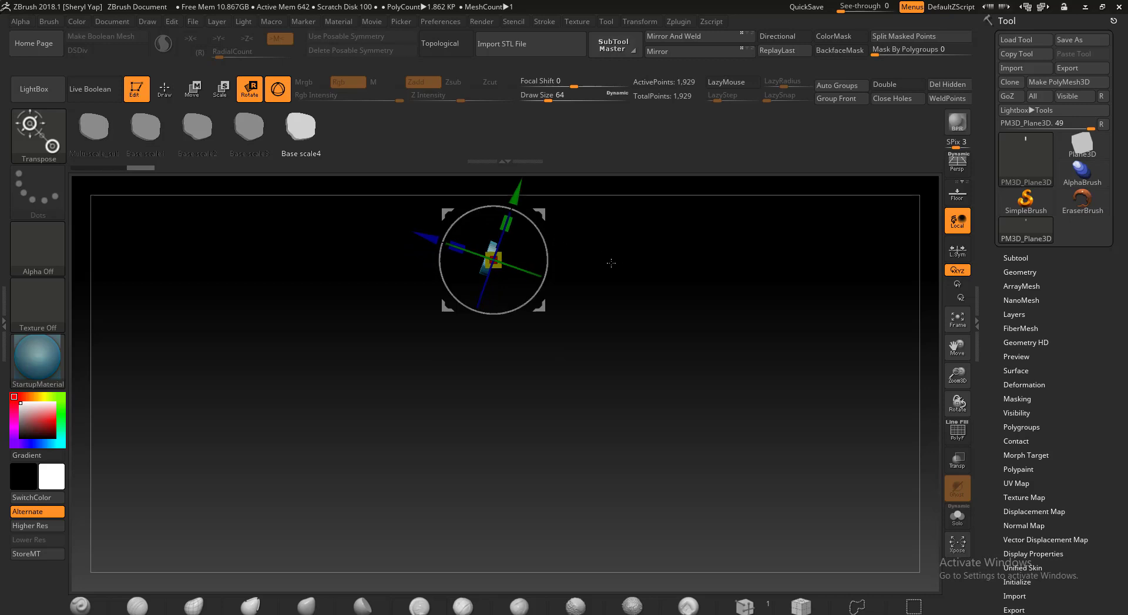
left_click_drag(599, 267, 658, 269, "shift")
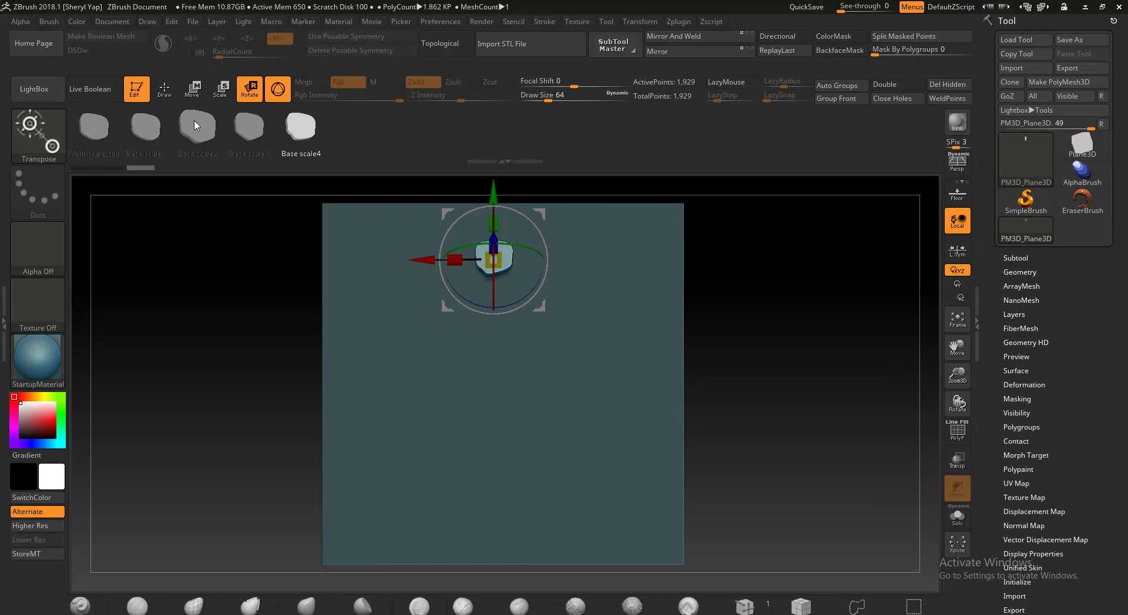
- Insert a Base scale2 mesh directly to the left of the first scale on the plane
left_click(165, 91)
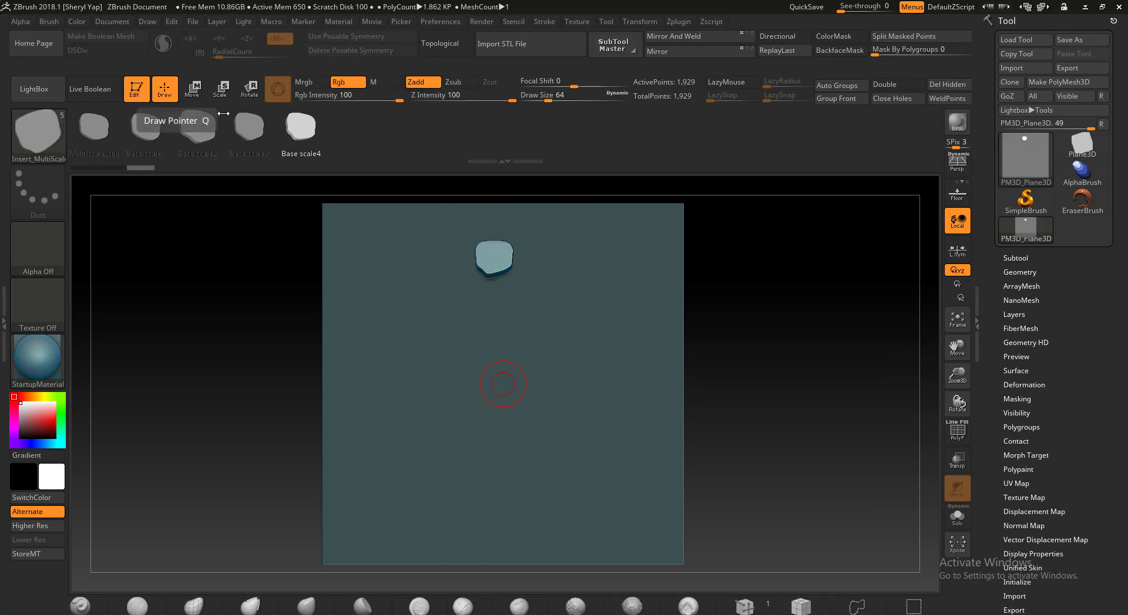
left_click(195, 133)
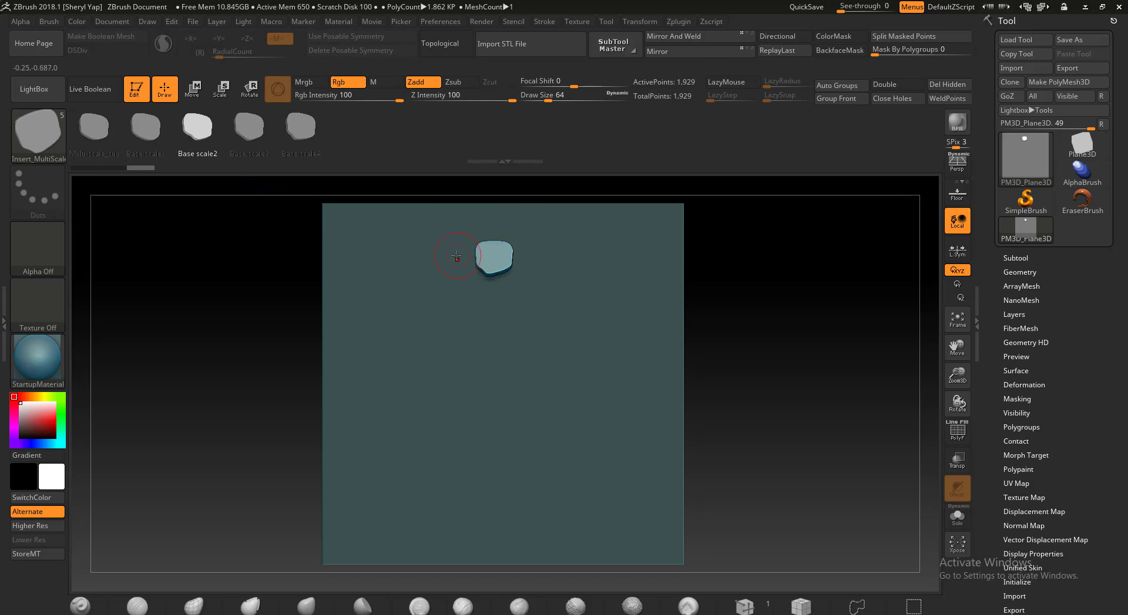
left_click_drag(456, 257, 458, 276)
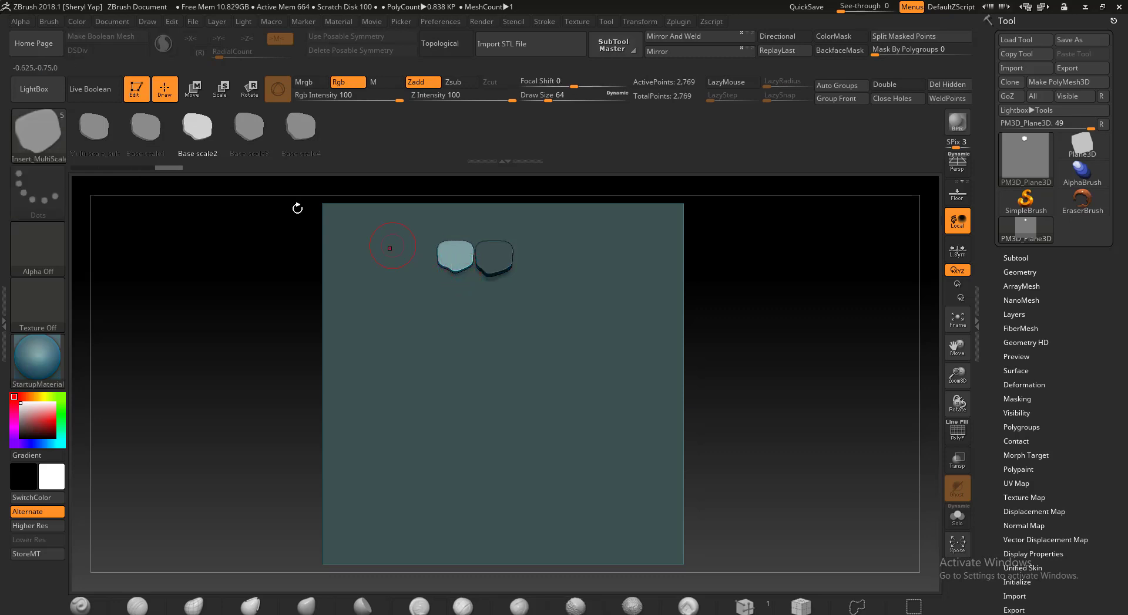
mouse_move(741, 304)
left_mouse_down()
mouse_move(707, 307)
mouse_move(811, 300)
mouse_move(760, 301)
left_mouse_up()
- Insert a Base scale1 mesh to the left of the two scales and move it along X to close the gap
left_click(145, 127)
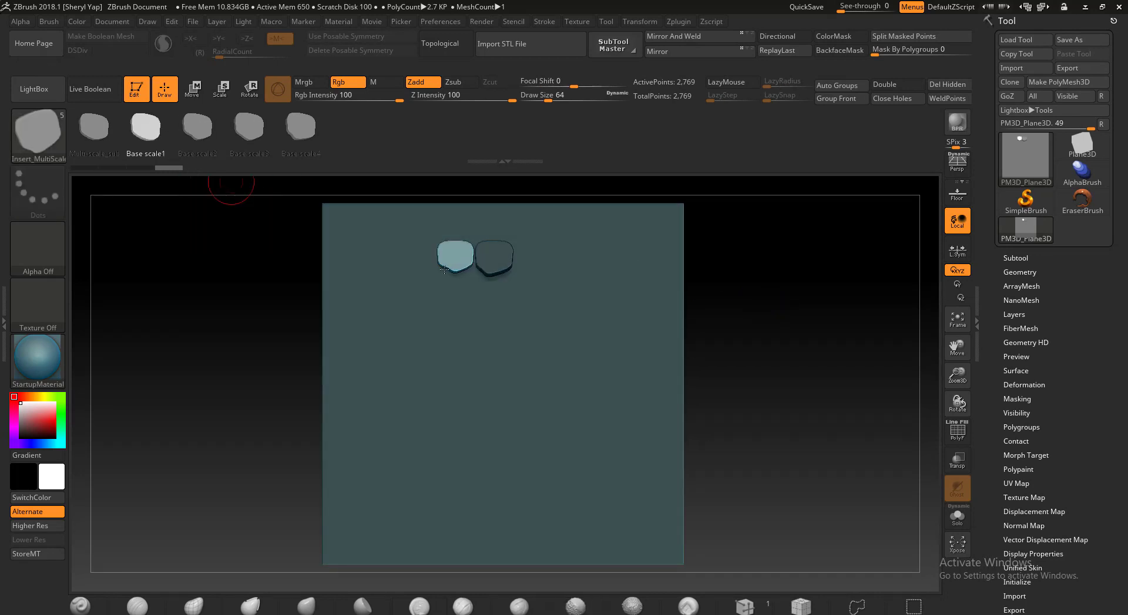
left_click_drag(413, 255, 417, 273)
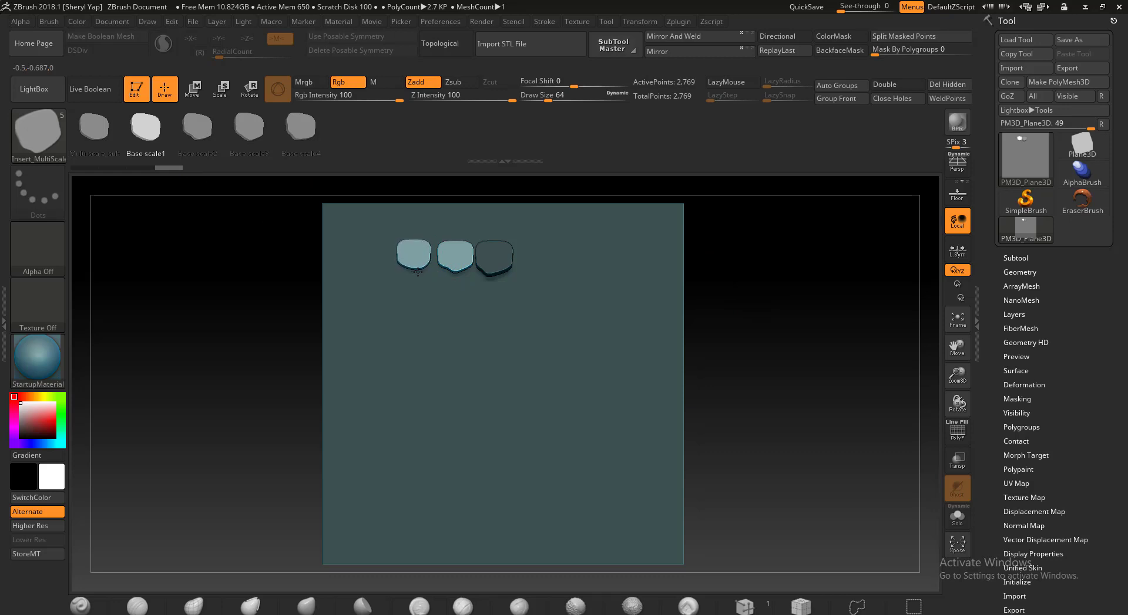
left_click(196, 93)
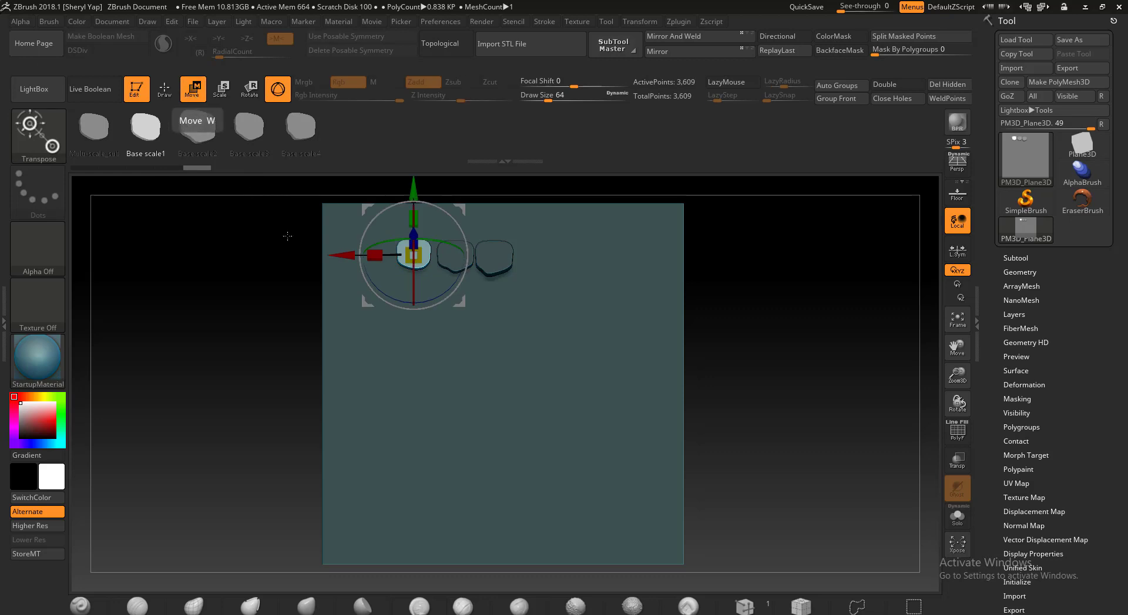
left_click_drag(345, 256, 353, 257)
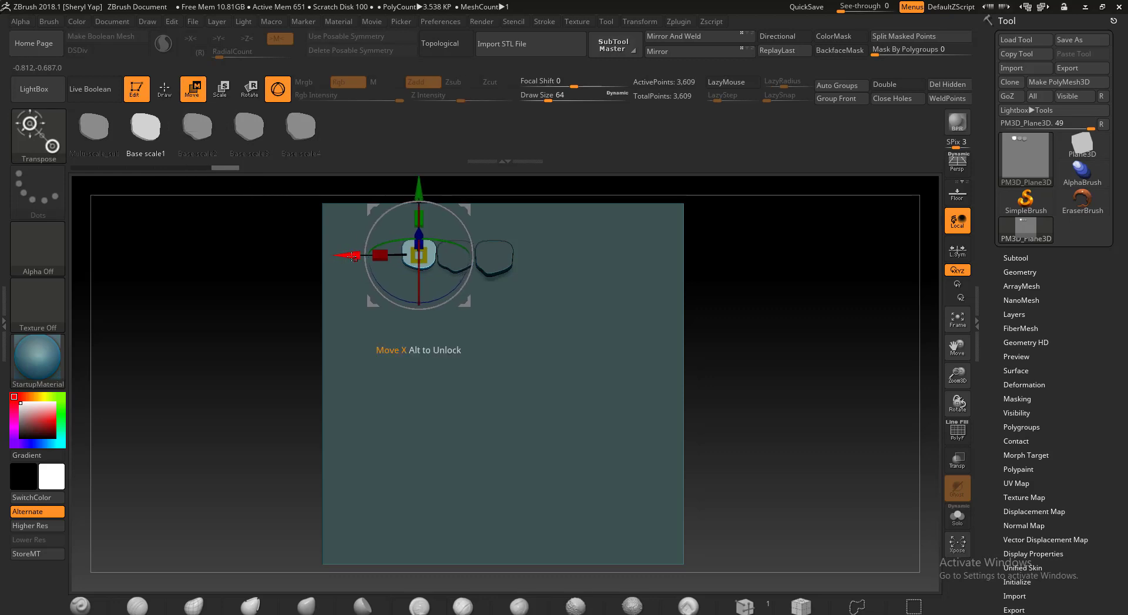
- Extend the row leftward with a Base scale3 mesh followed by a Multi-scale_sub mesh near the plane's edge
left_click(164, 89)
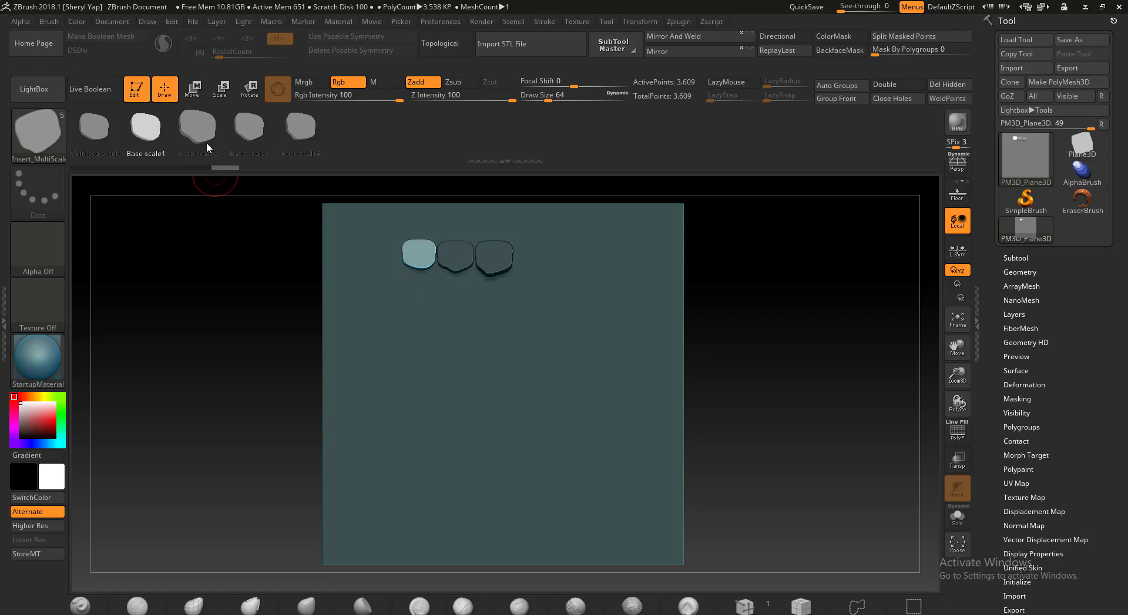
left_click(249, 126)
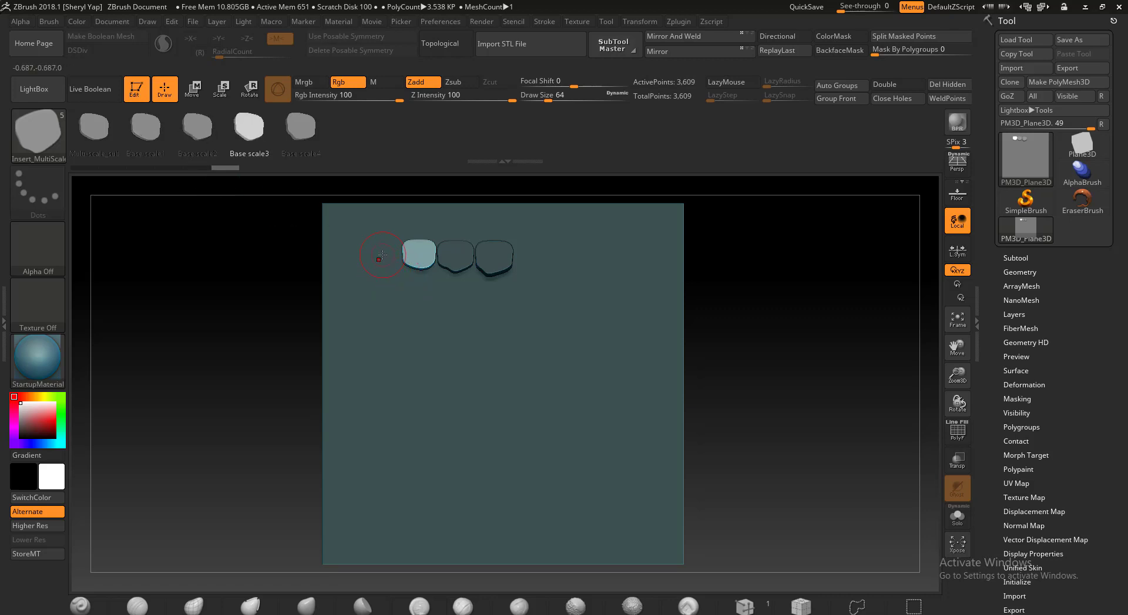
left_click_drag(381, 256, 387, 271)
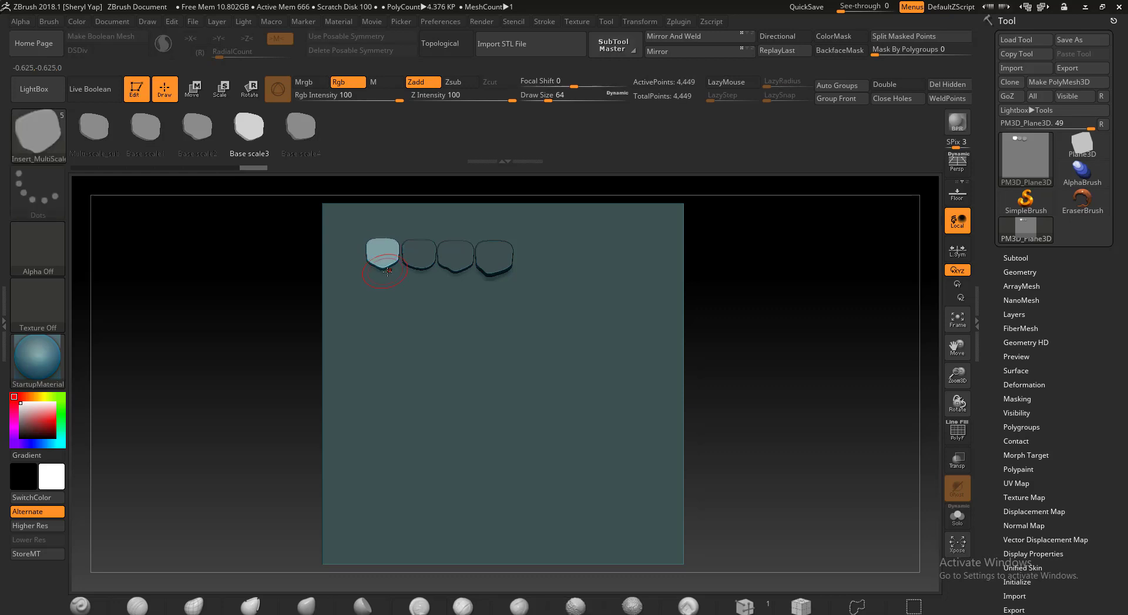
left_click(94, 126)
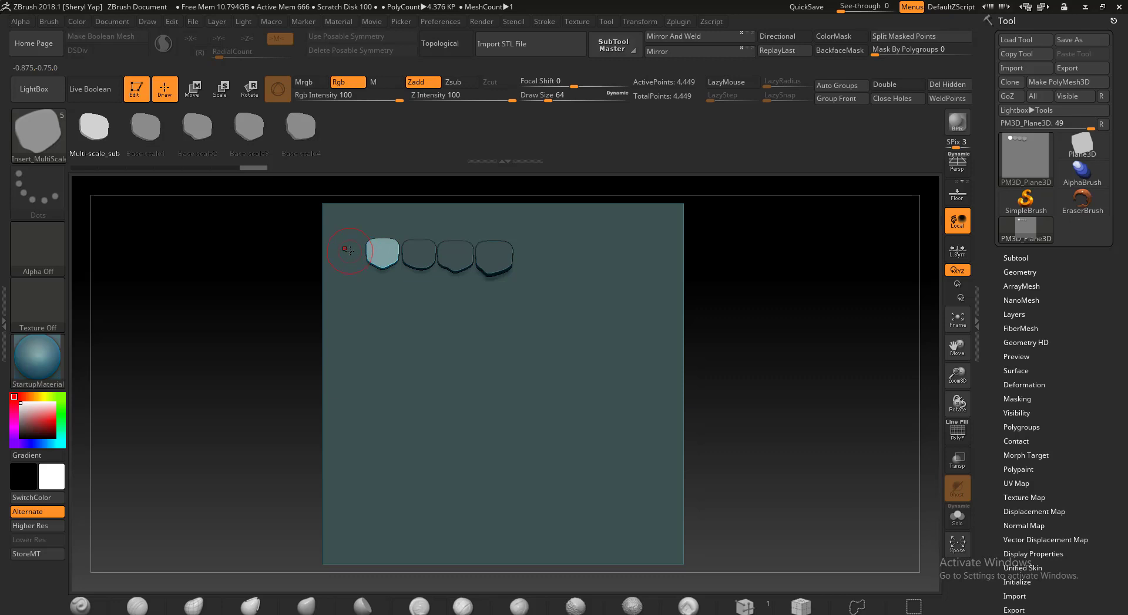
left_click_drag(349, 250, 350, 269)
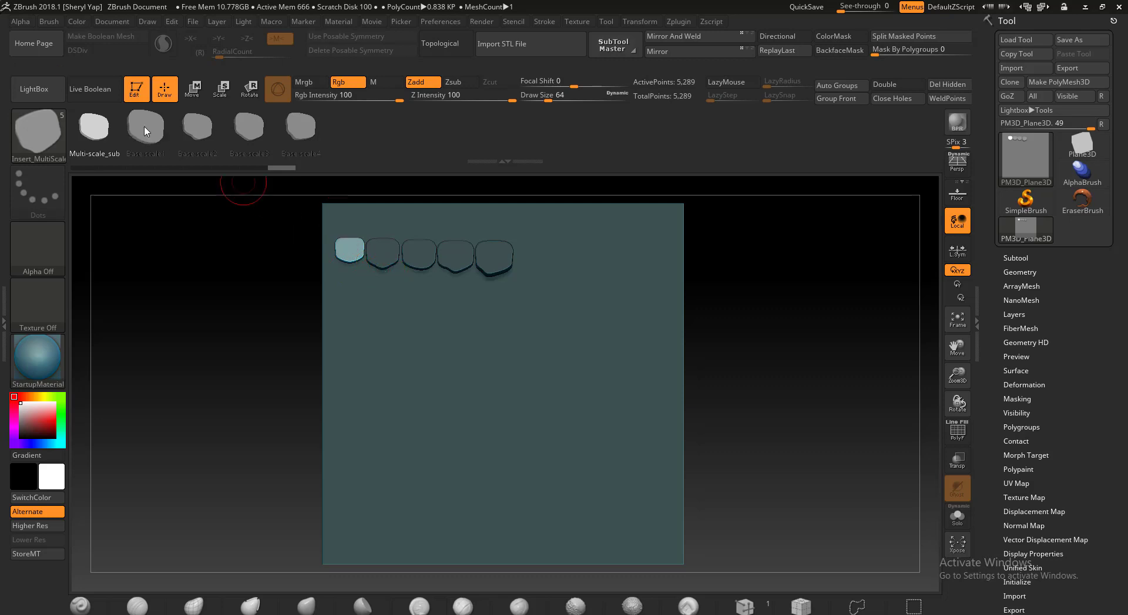
- Enlarge the leftmost scale slightly and move it left and down to line up with the row
left_click(221, 91)
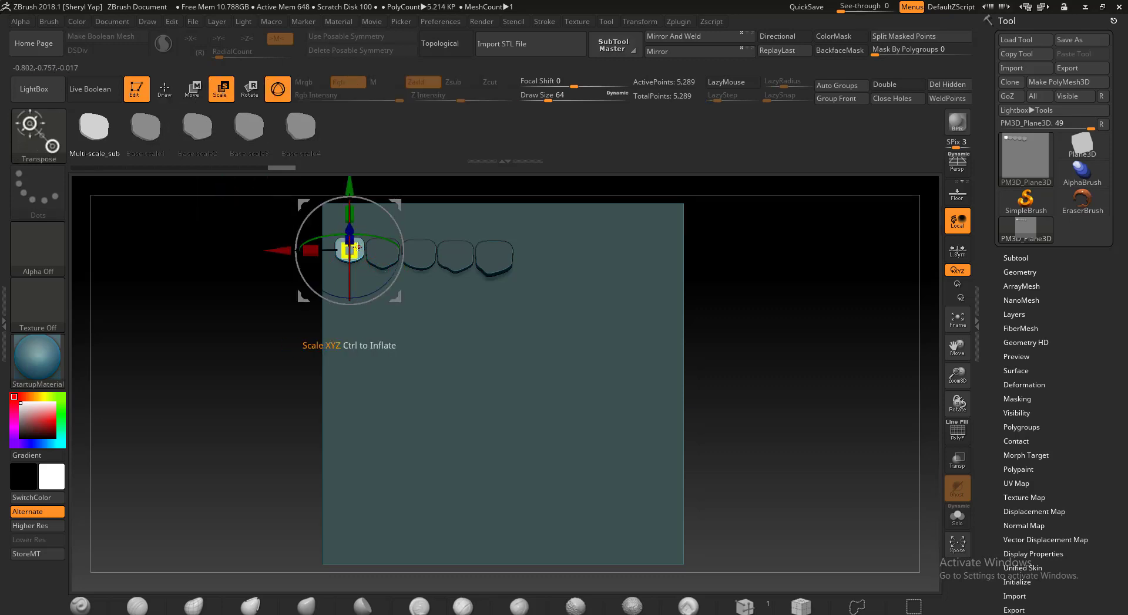
left_click_drag(357, 247, 356, 247)
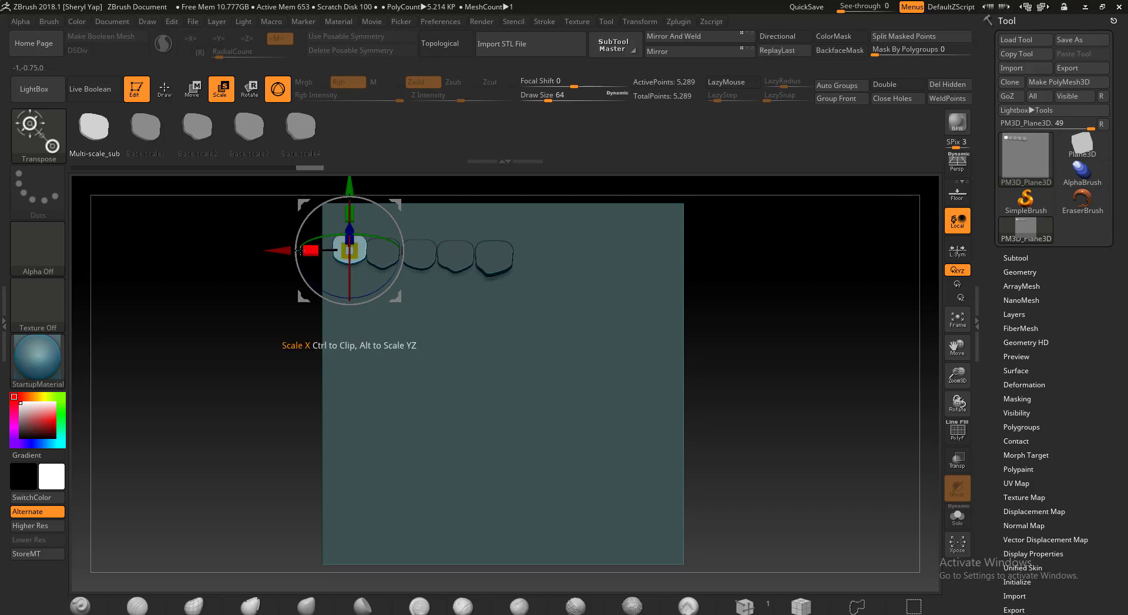
left_click_drag(279, 251, 277, 251)
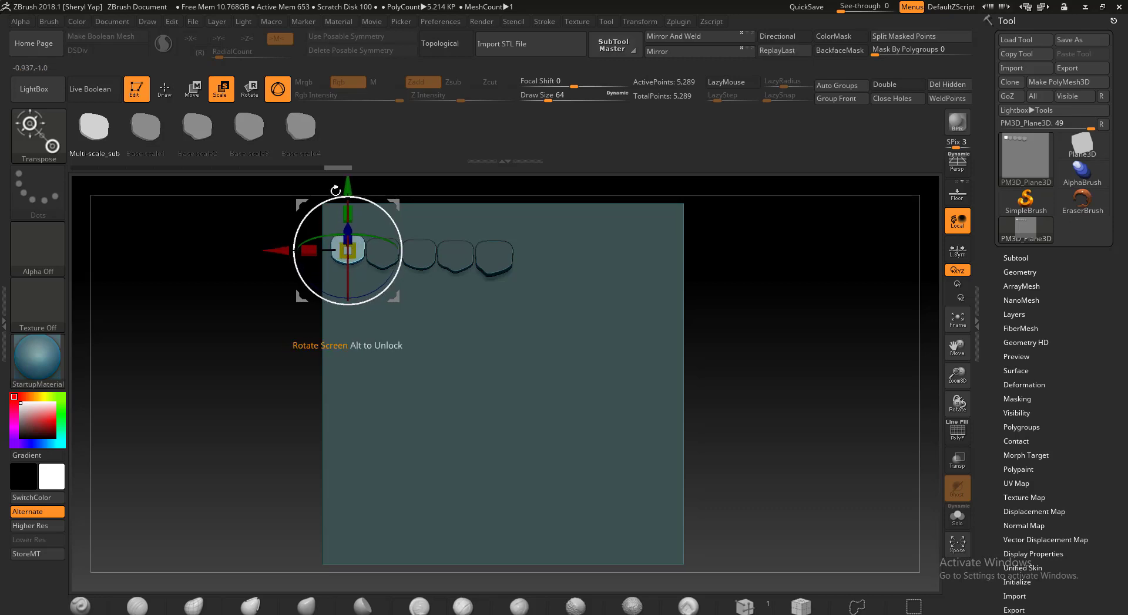
left_click_drag(348, 187, 348, 189)
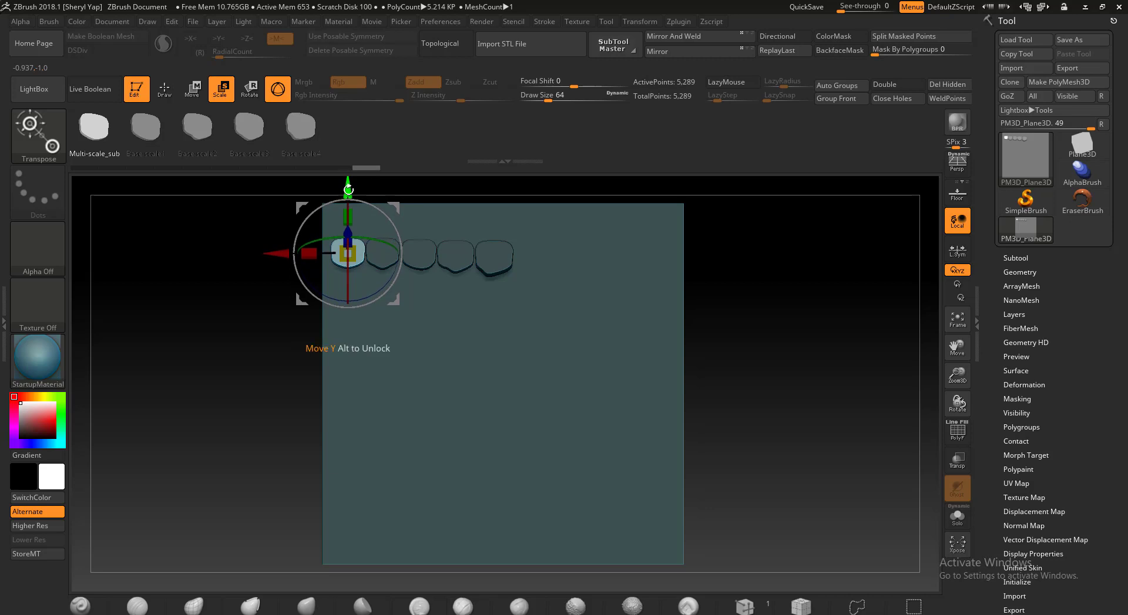
- Insert a Base scale2 mesh to the right of the tilted first scale and lower it along Y into the row
left_click(165, 91)
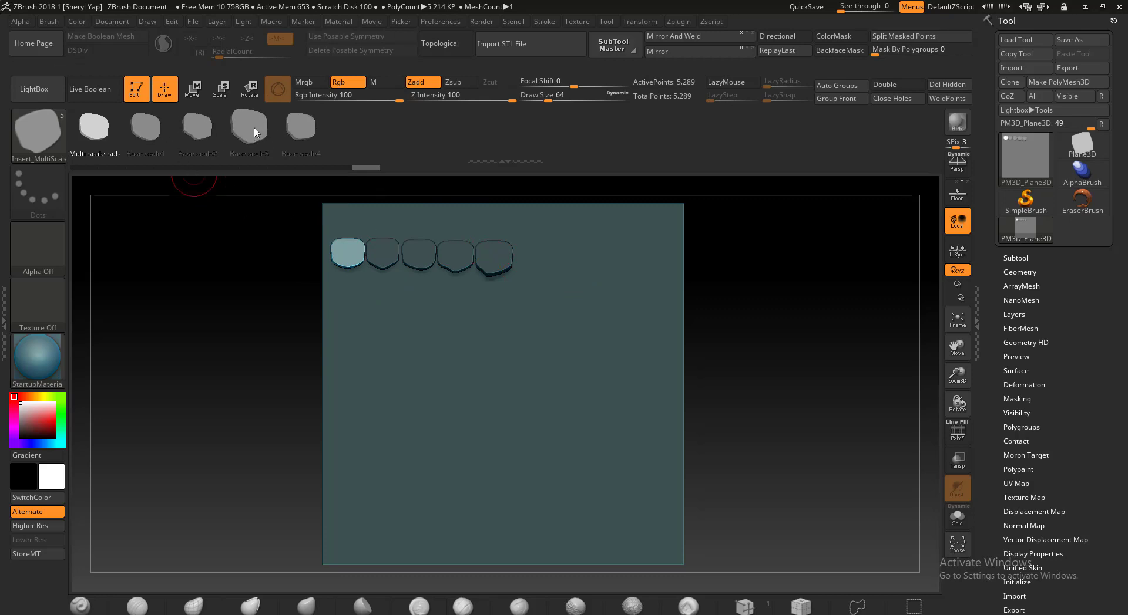
left_click(197, 134)
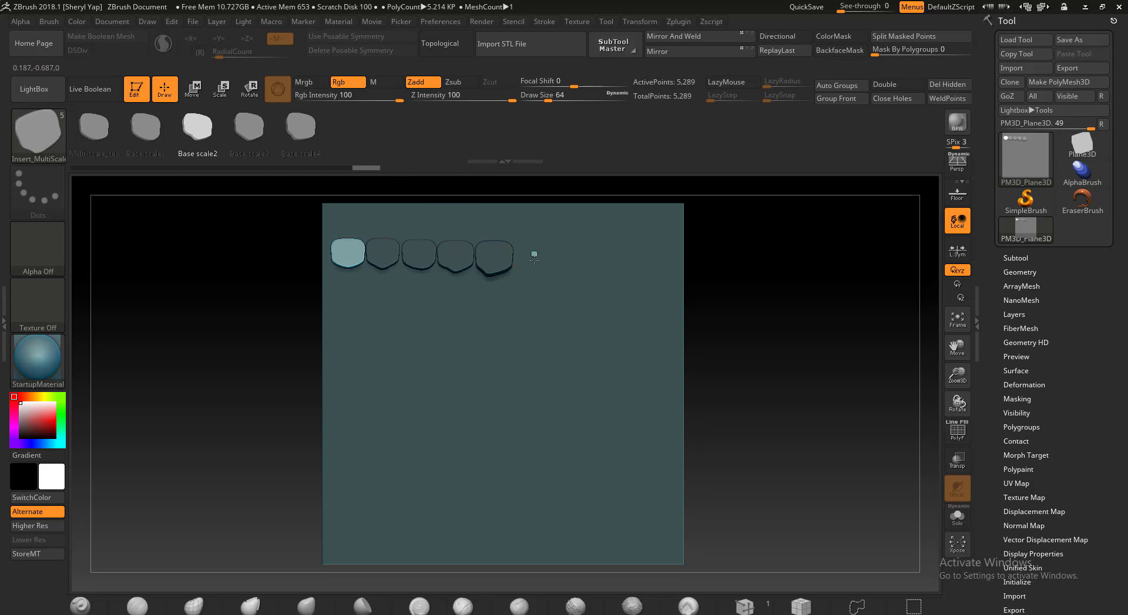
left_click_drag(534, 255, 536, 275)
key("w")
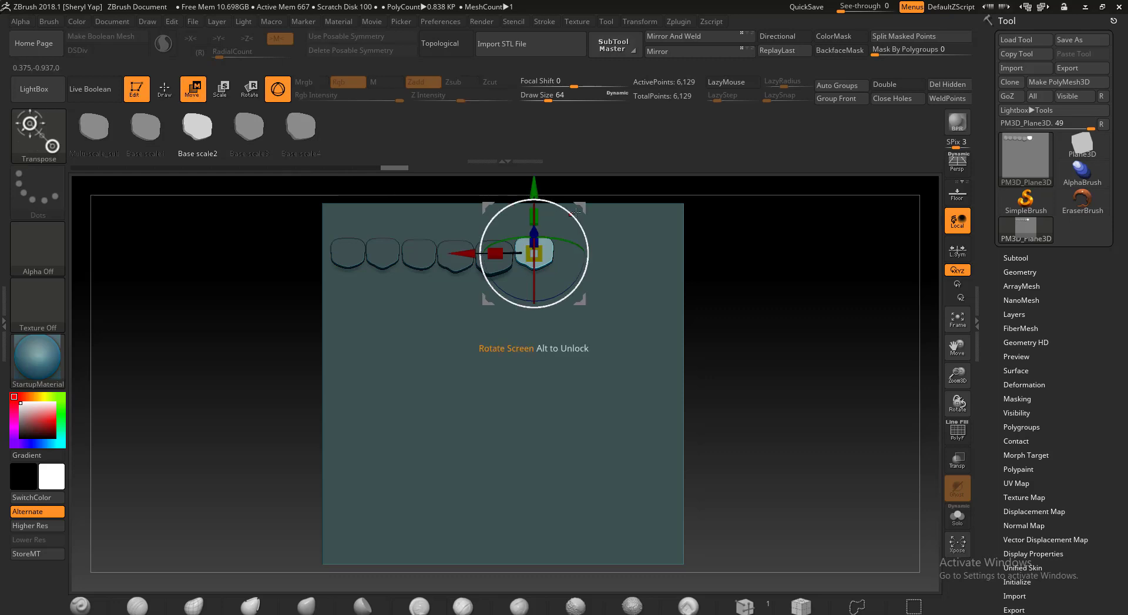
left_click_drag(534, 186, 535, 191)
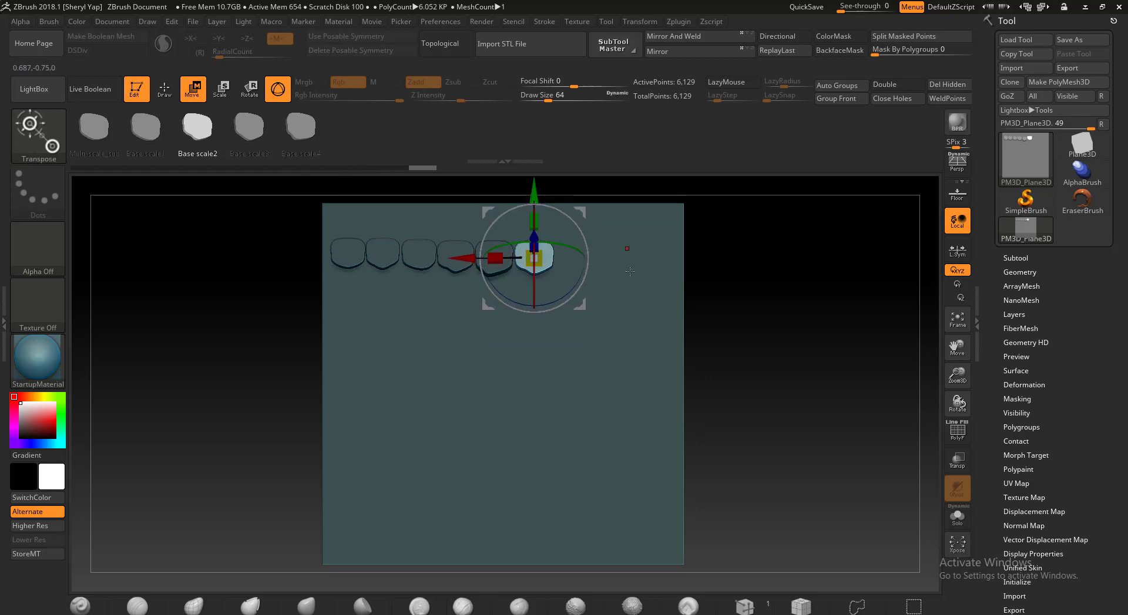
- Insert a smaller Base scale3 mesh at the row's right end and lower it along Y to match its neighbours
left_click(165, 96)
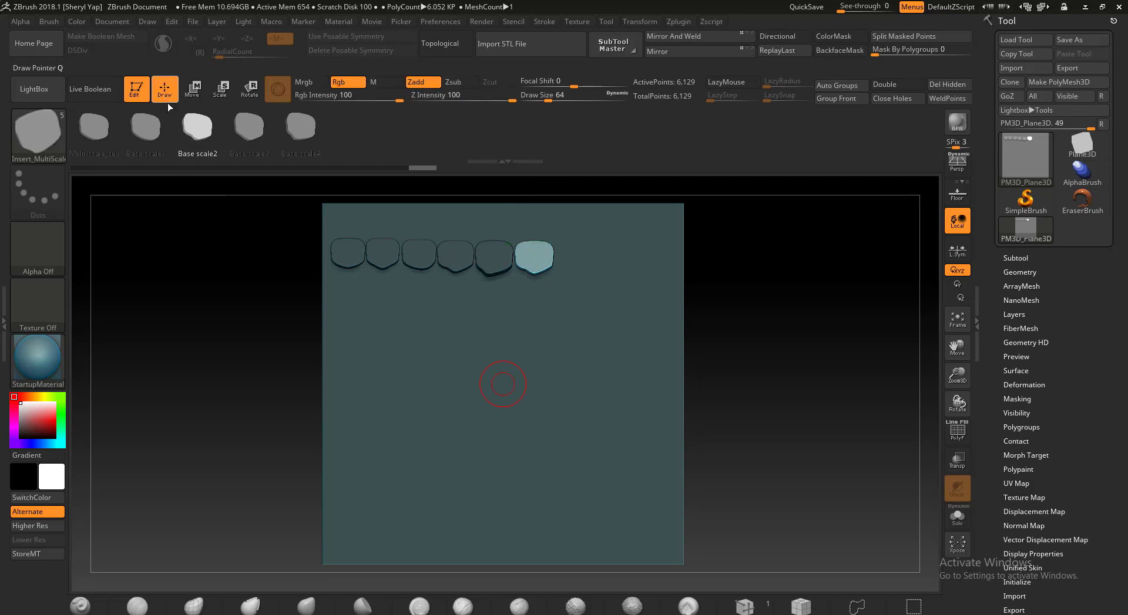
left_click(248, 126)
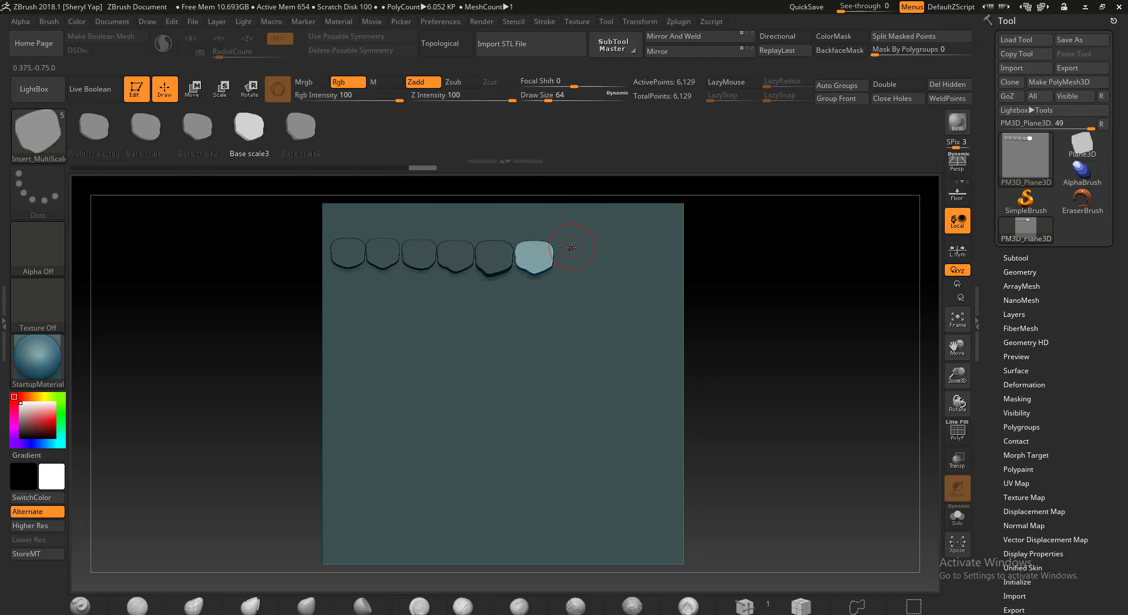
left_click_drag(571, 252, 573, 264)
key("w")
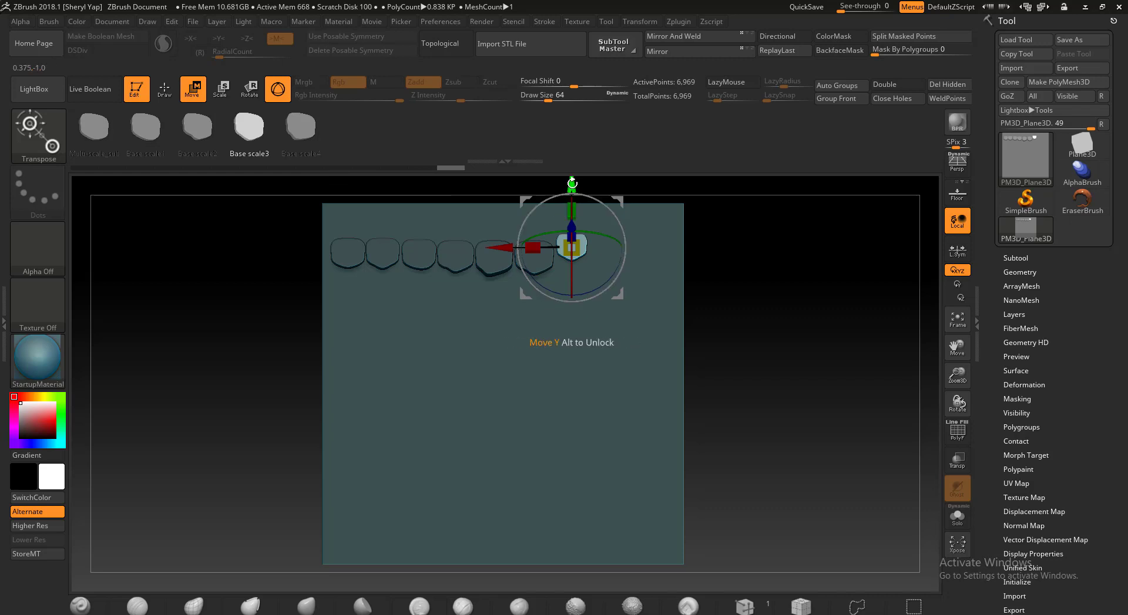
left_click_drag(571, 183, 571, 188)
- Extend the row rightward with another small Base scale3 mesh followed by a small Base scale2 mesh
left_click(164, 89)
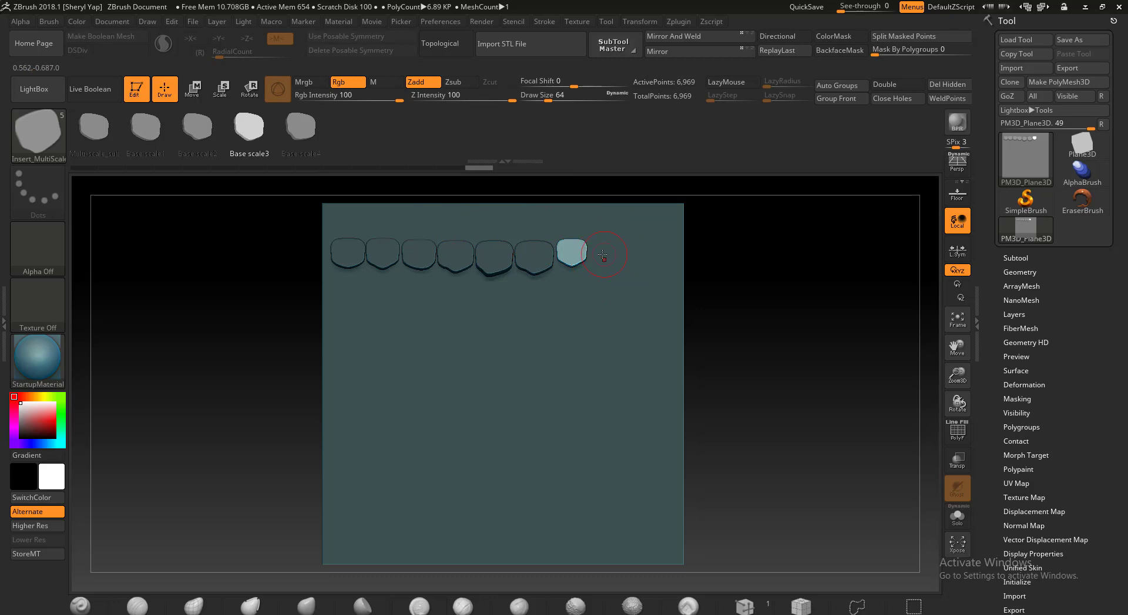
left_click_drag(602, 261, 604, 268)
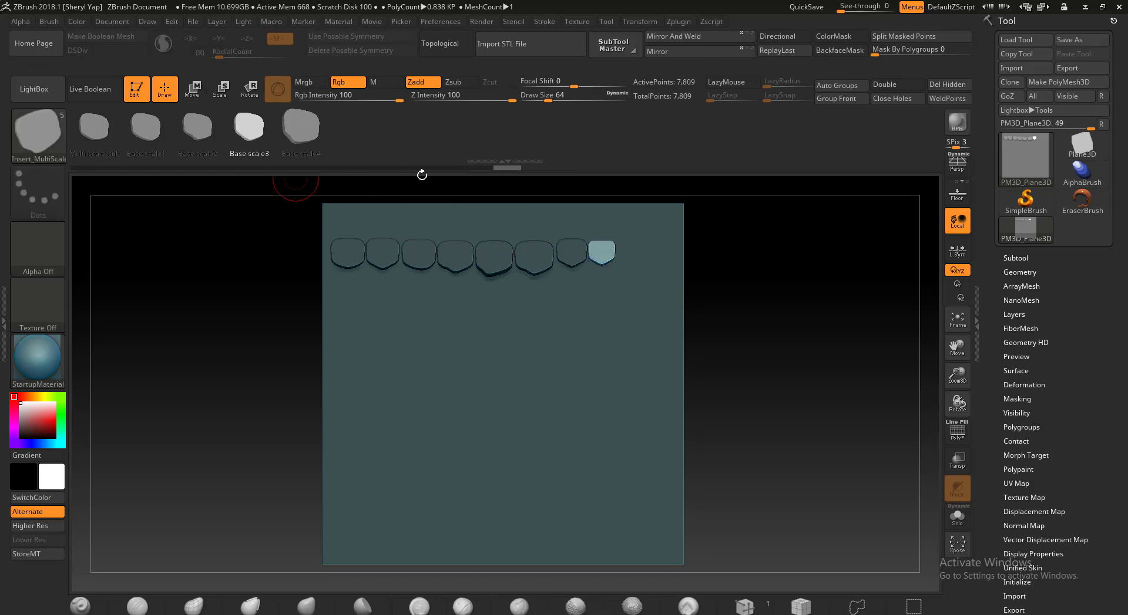
left_click(198, 126)
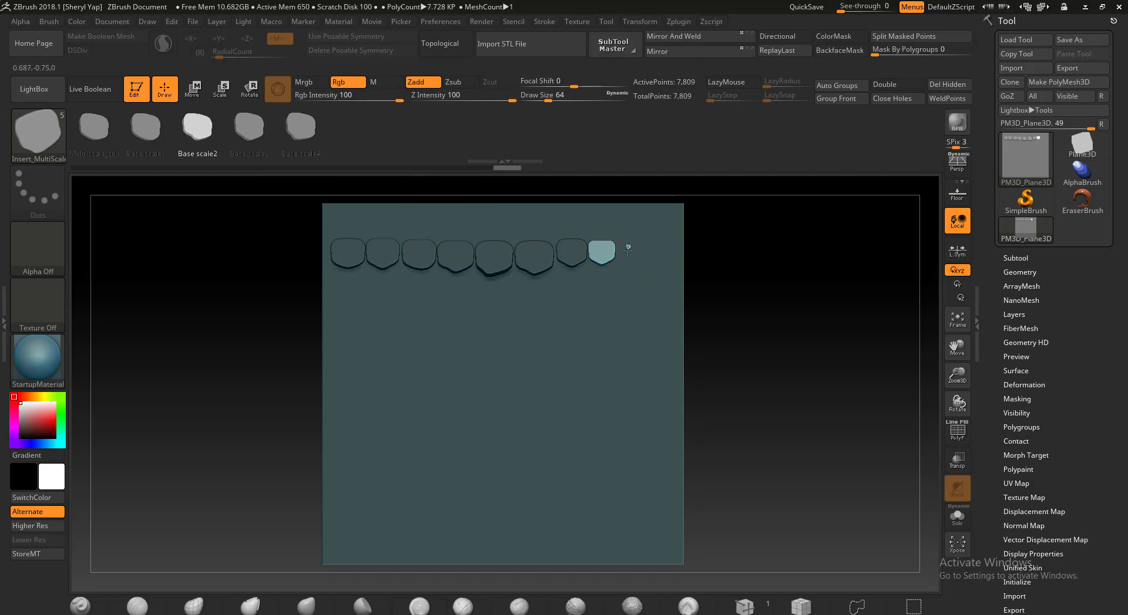
left_click_drag(627, 249, 626, 260)
mouse_move(806, 304)
left_mouse_down()
mouse_move(778, 307)
mouse_move(802, 303)
left_mouse_up()
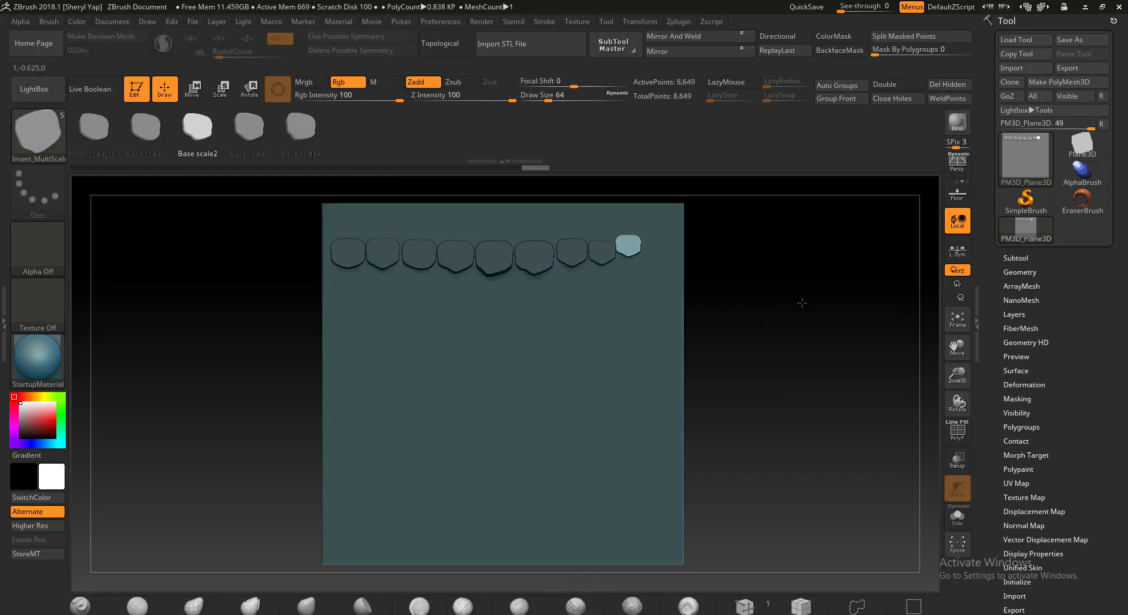
- Complete the right end of the top row with a small Base scale4 mesh and a small Base scale3 mesh at the plane's edge
left_click(307, 132)
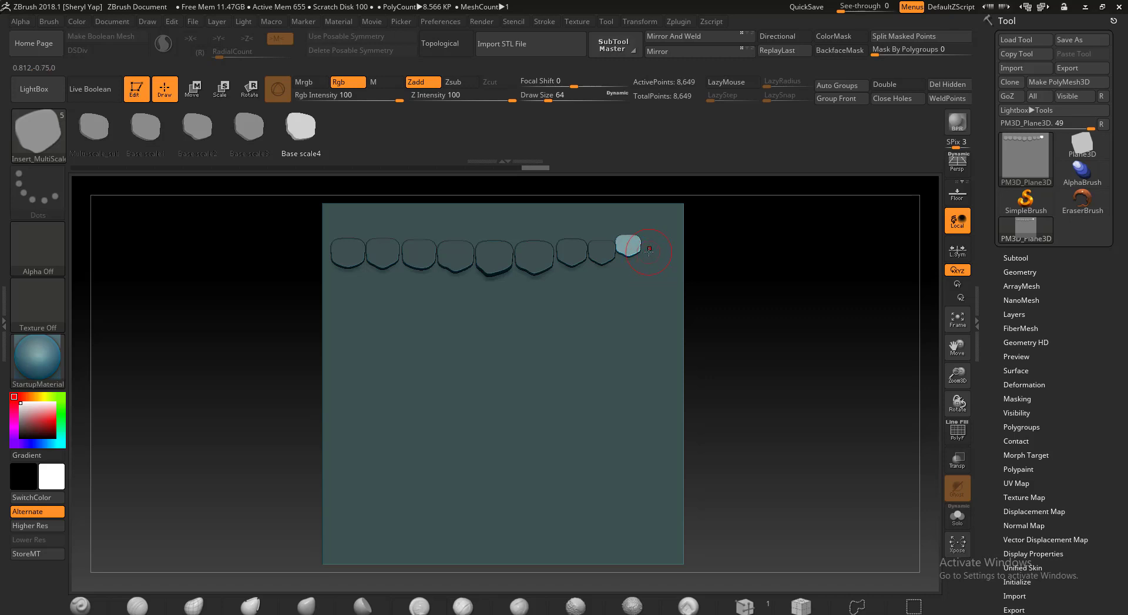
left_click_drag(648, 254, 645, 264)
mouse_move(750, 280)
left_mouse_down()
mouse_move(725, 279)
mouse_move(747, 275)
left_mouse_up()
left_click(257, 135)
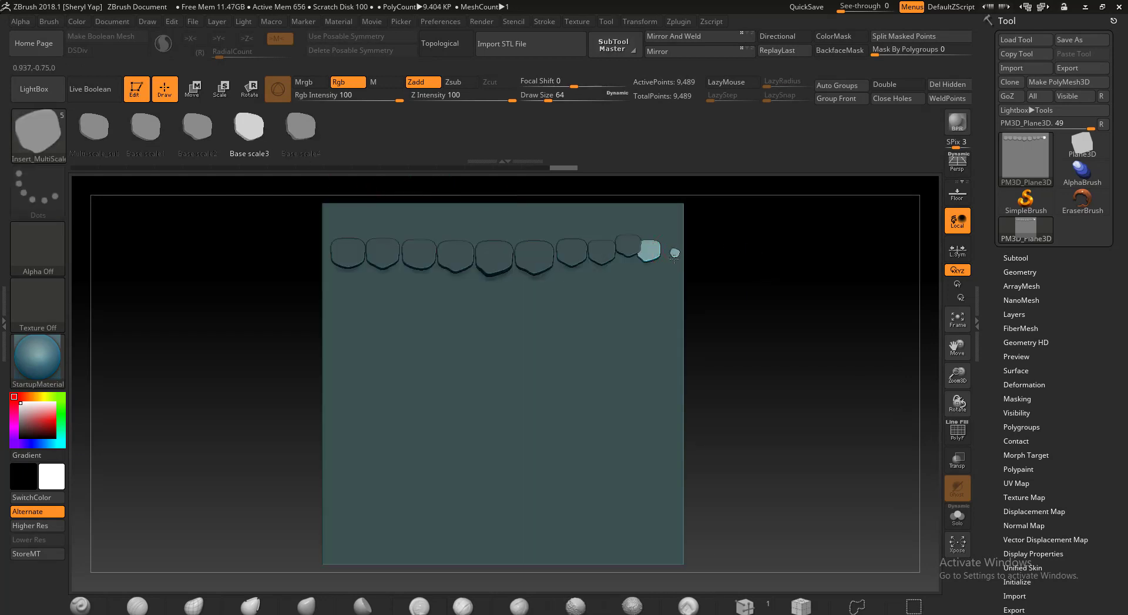
left_click_drag(674, 257, 675, 267)
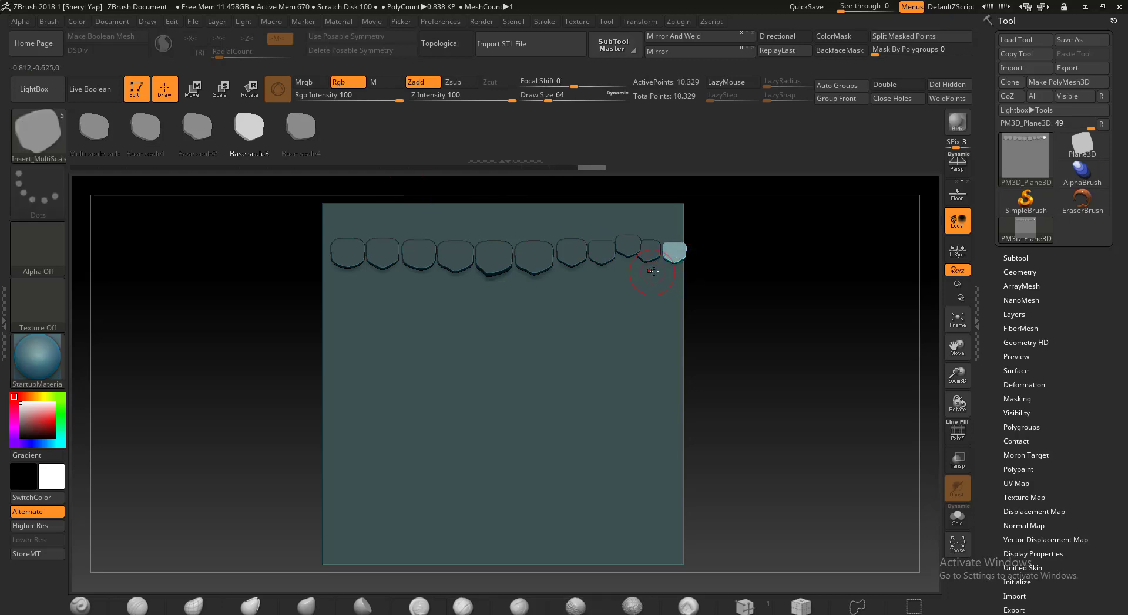
- Insert a small Base scale3 mesh below the third-from-right scale and raise it along Y to start a second row
left_click_drag(632, 264, 633, 279)
left_click(203, 93)
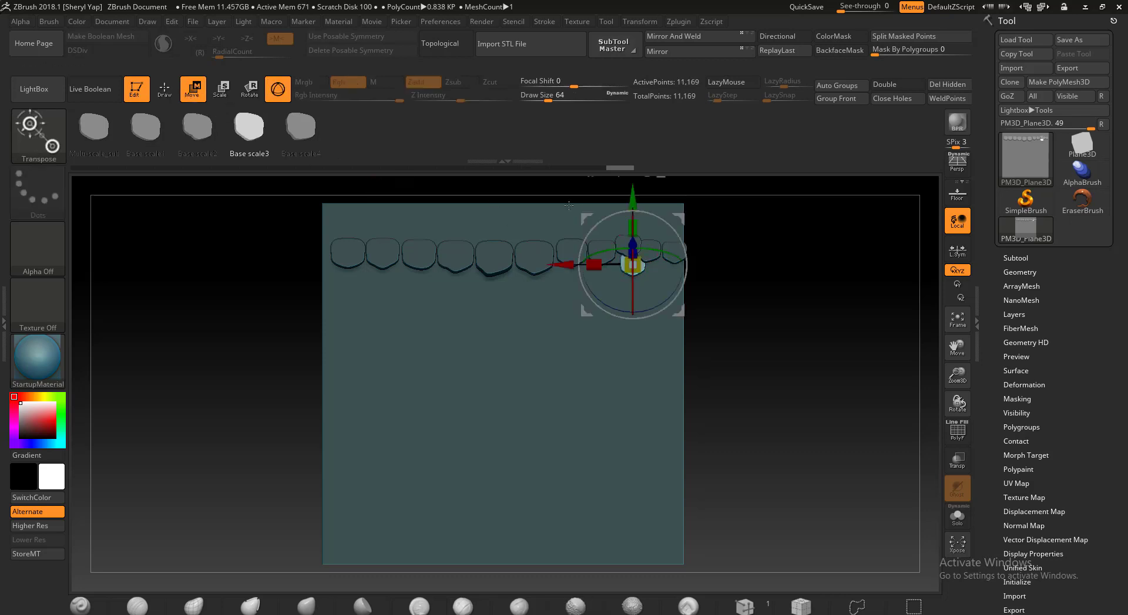
left_click_drag(630, 203, 630, 197)
left_click(165, 89)
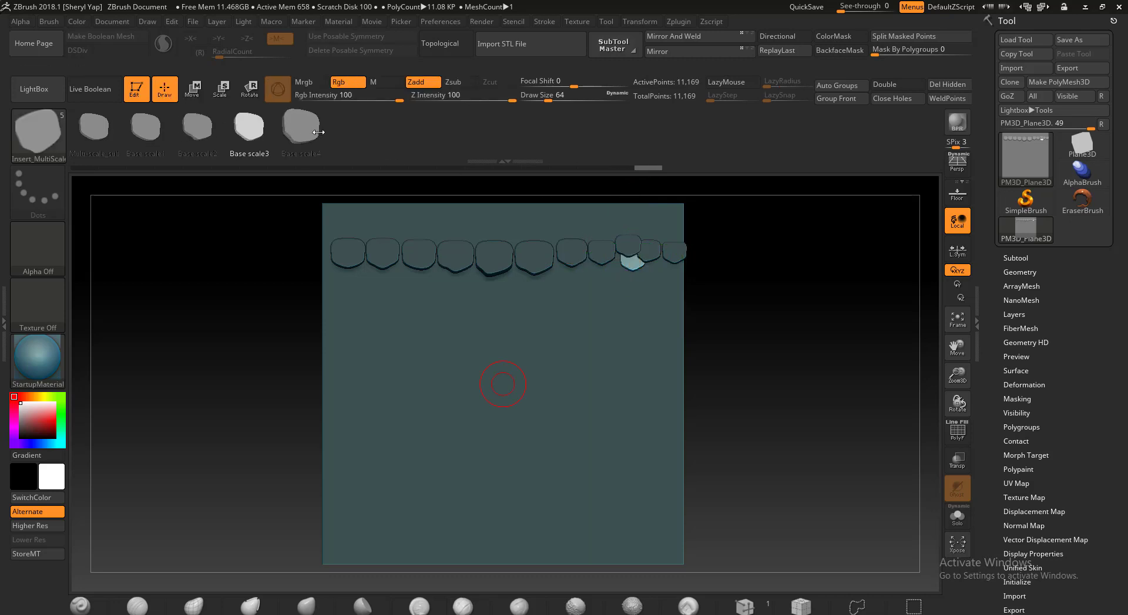
- Insert another small Base scale3 mesh to its right, below the gap between the last two scales, and raise it slightly along Y
left_click_drag(662, 268, 662, 279)
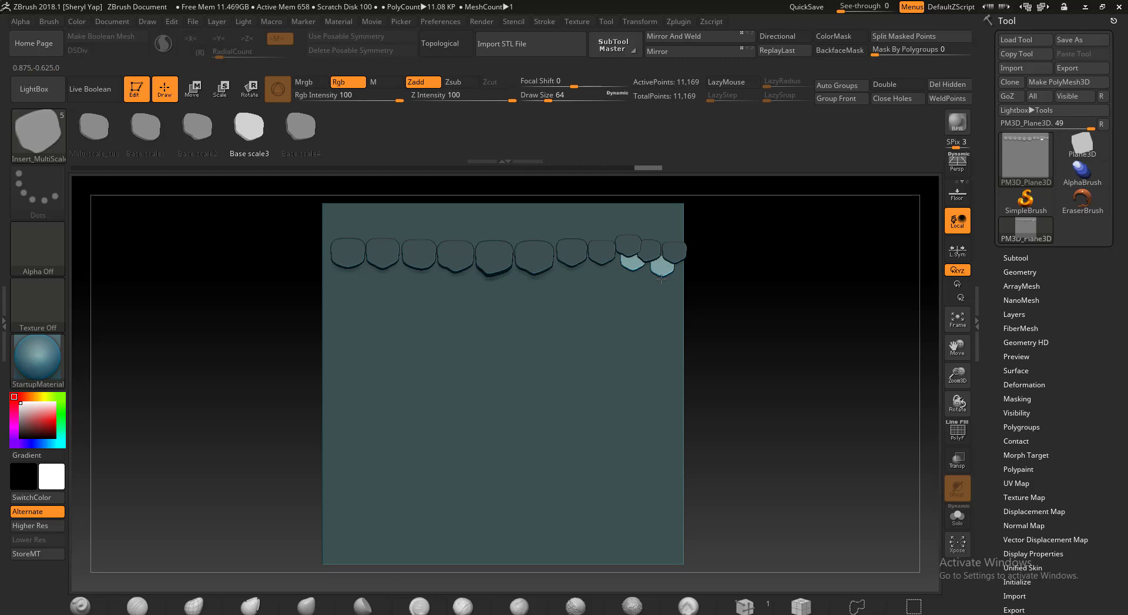
key("w")
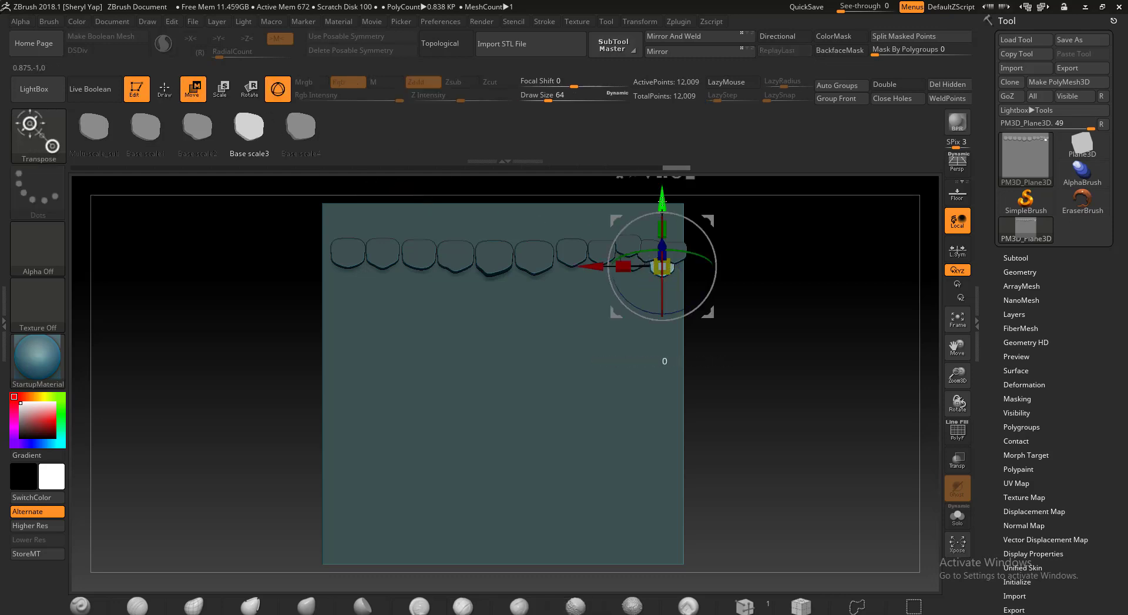
left_click_drag(662, 202, 646, 198)
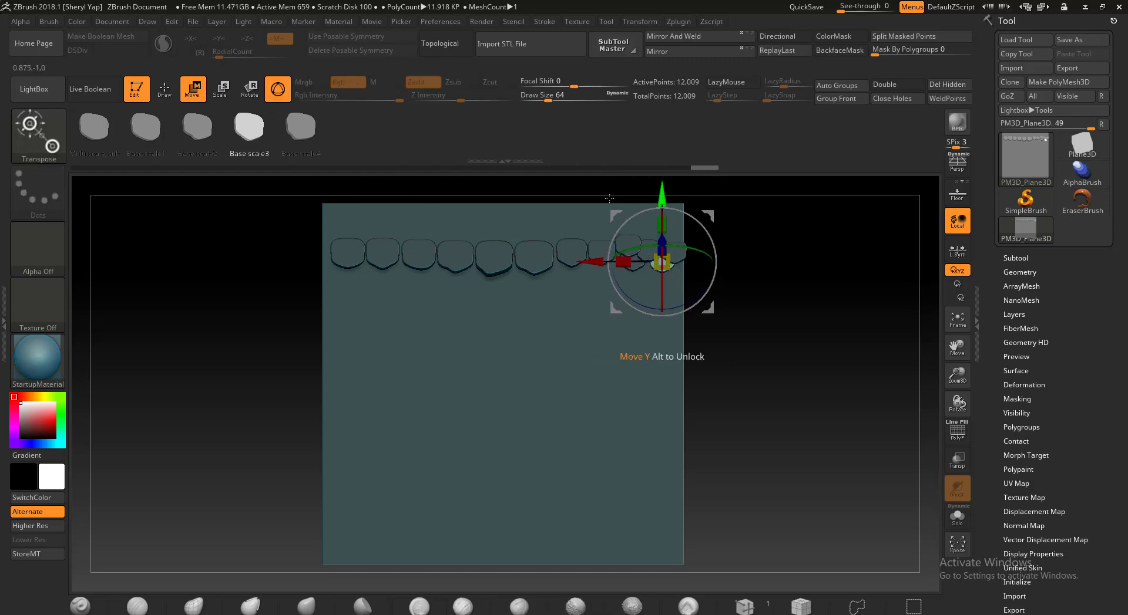
key("q")
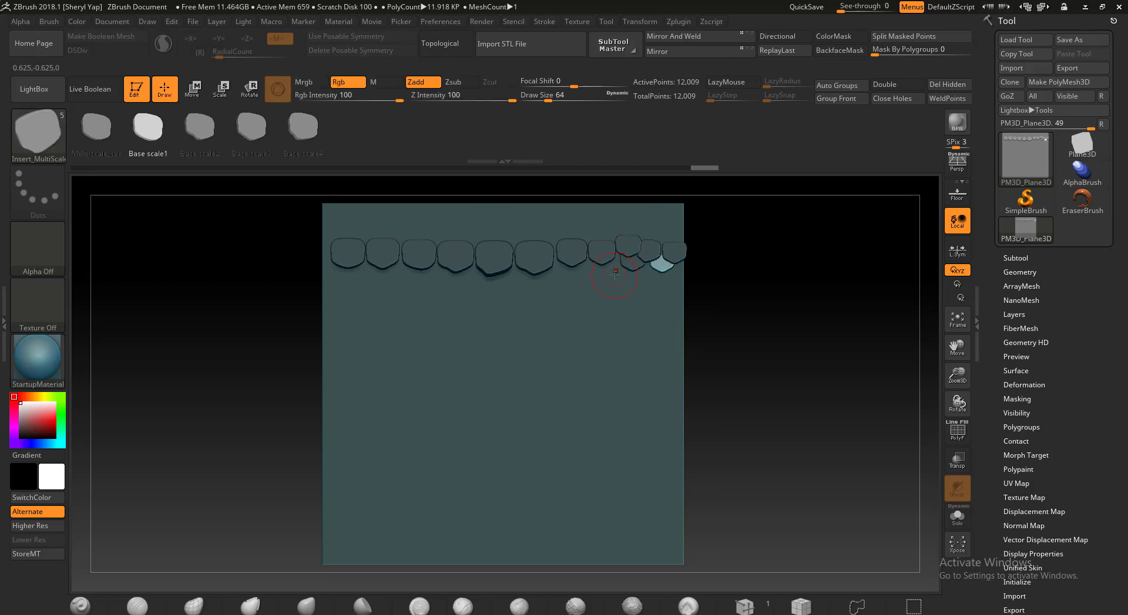
- Extend the second row leftward with a small Base scale1 mesh and raise it slightly along Y to tuck under the top row
left_click_drag(616, 283, 618, 287)
key("w")
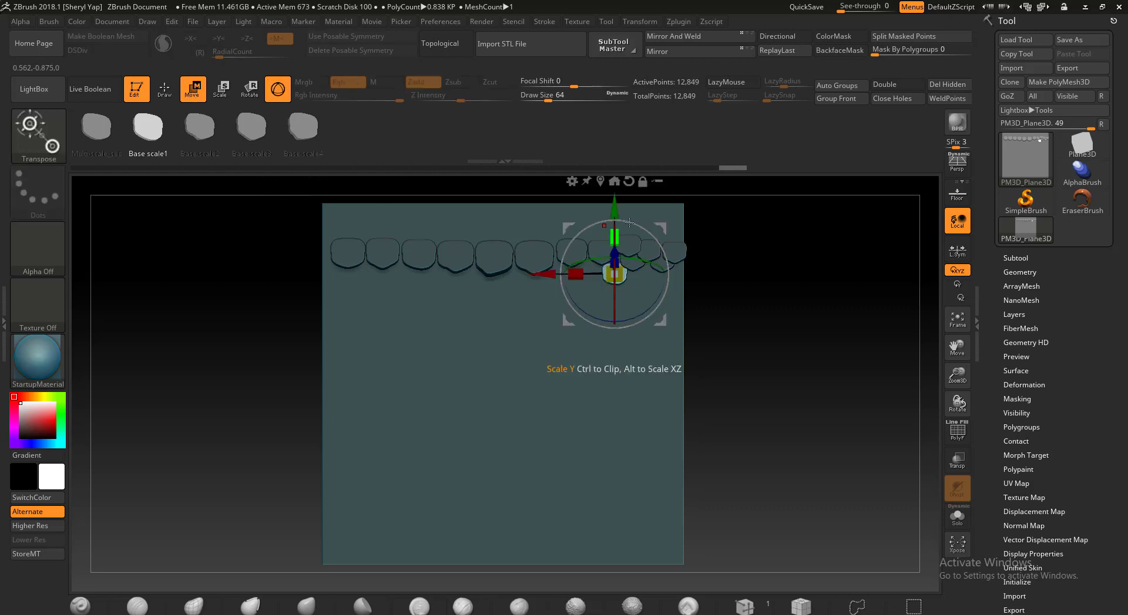
left_click_drag(615, 209, 615, 205)
key("q")
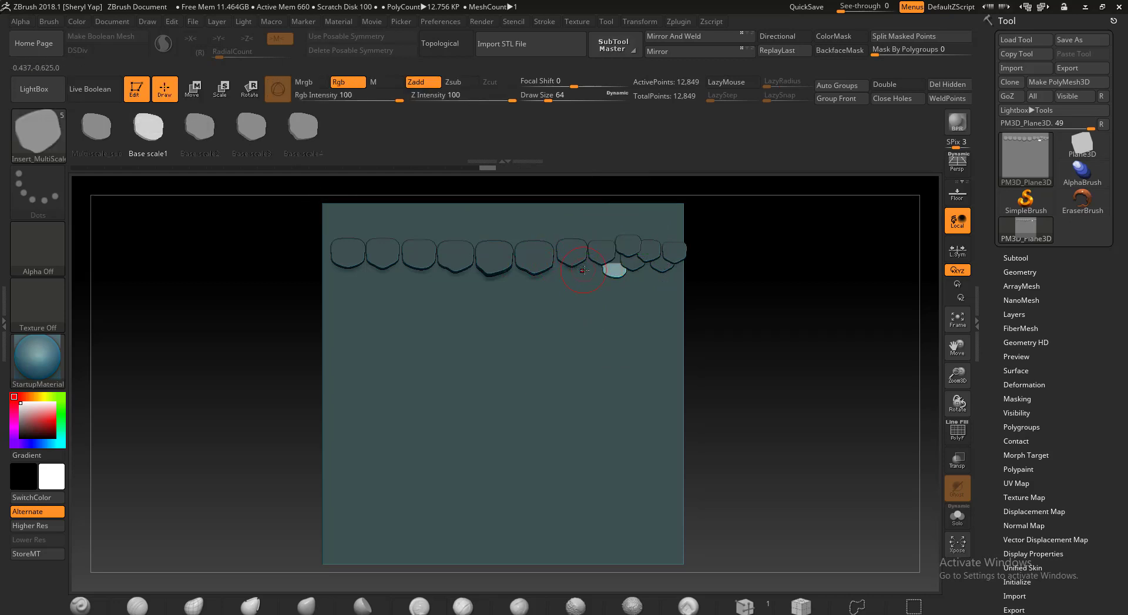
- Add another Base scale1 mesh at the second row's left end, adjusting its depth along Z and its position along X
left_click_drag(583, 270, 583, 281)
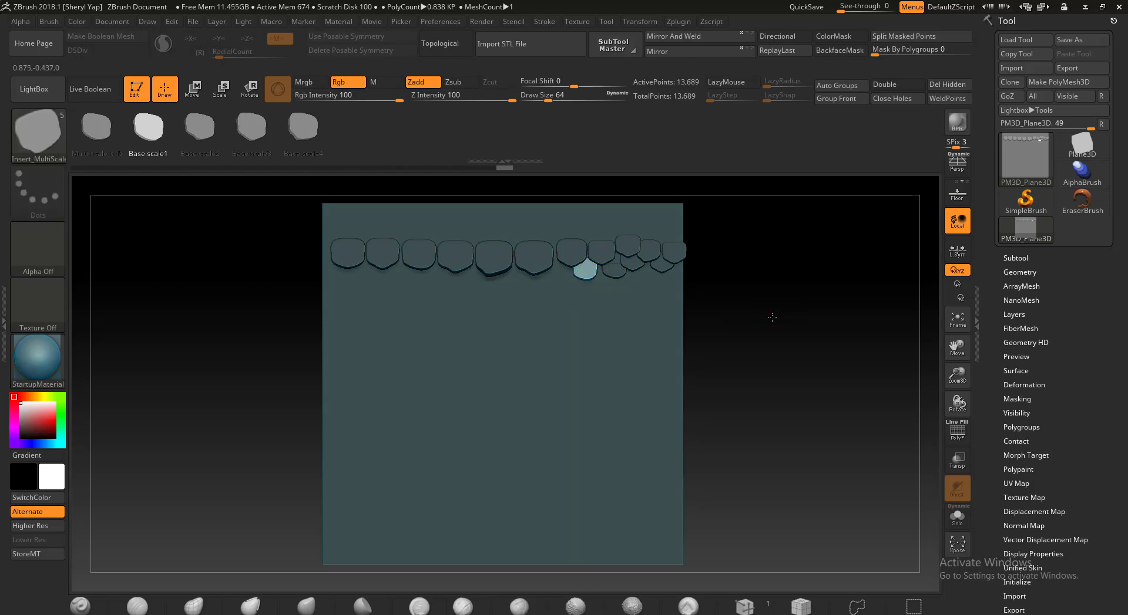
left_click_drag(768, 317, 566, 206)
left_click(193, 88)
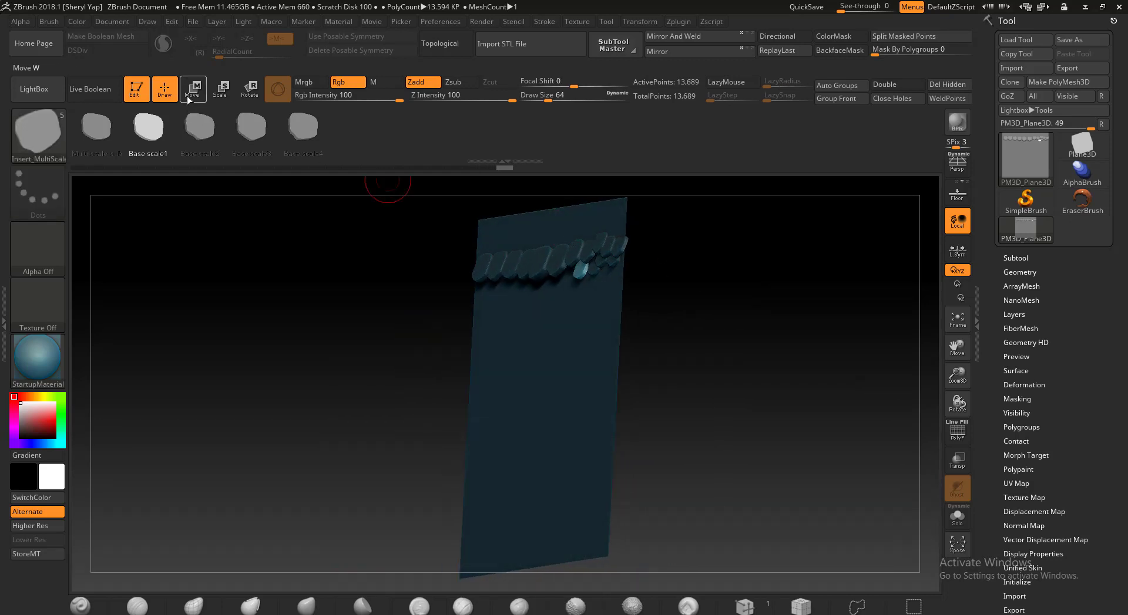
left_click_drag(527, 237, 525, 236)
left_click_drag(675, 352, 729, 288)
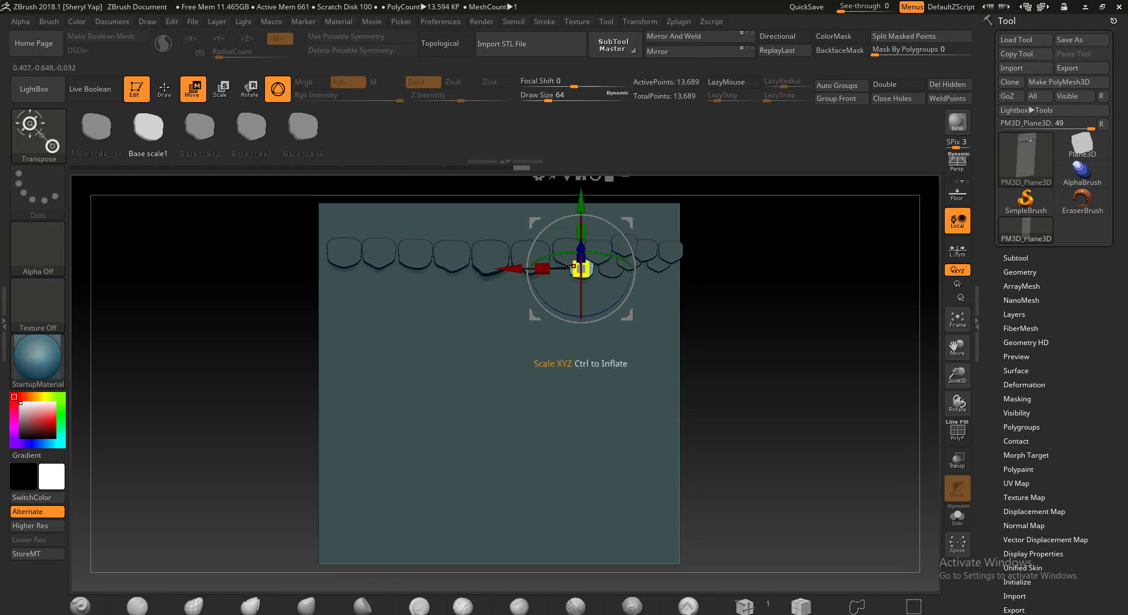
left_click_drag(521, 270, 525, 269)
- Insert a Base scale1 mesh between and below the two rightmost second-row scales and adjust its depth along Z
left_click(148, 128)
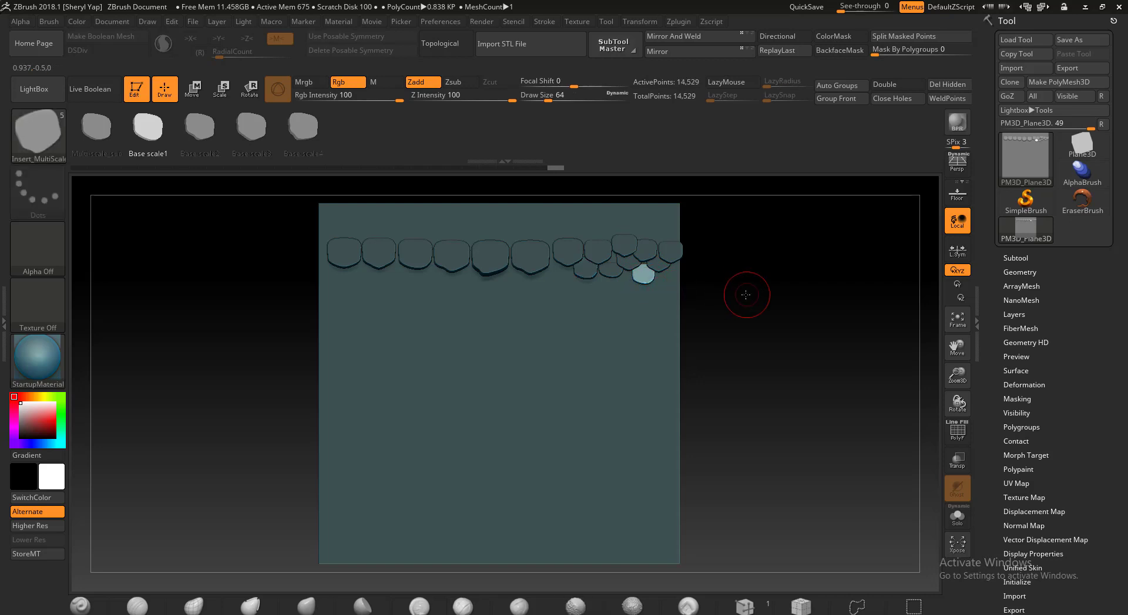
left_click_drag(747, 359, 693, 276)
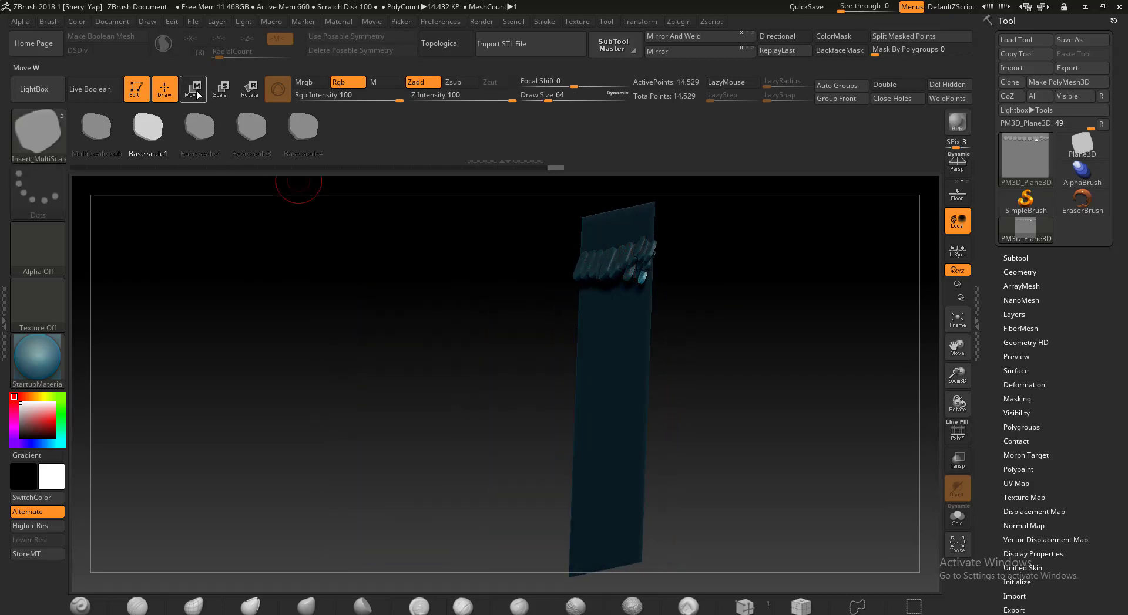
key("w")
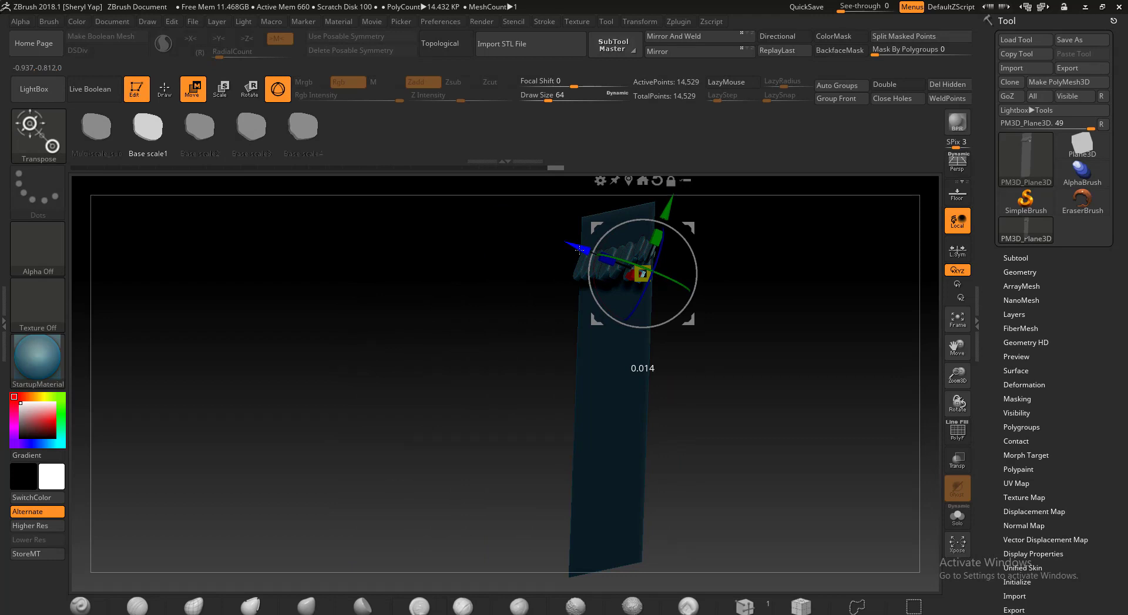
left_click_drag(748, 280, 758, 305)
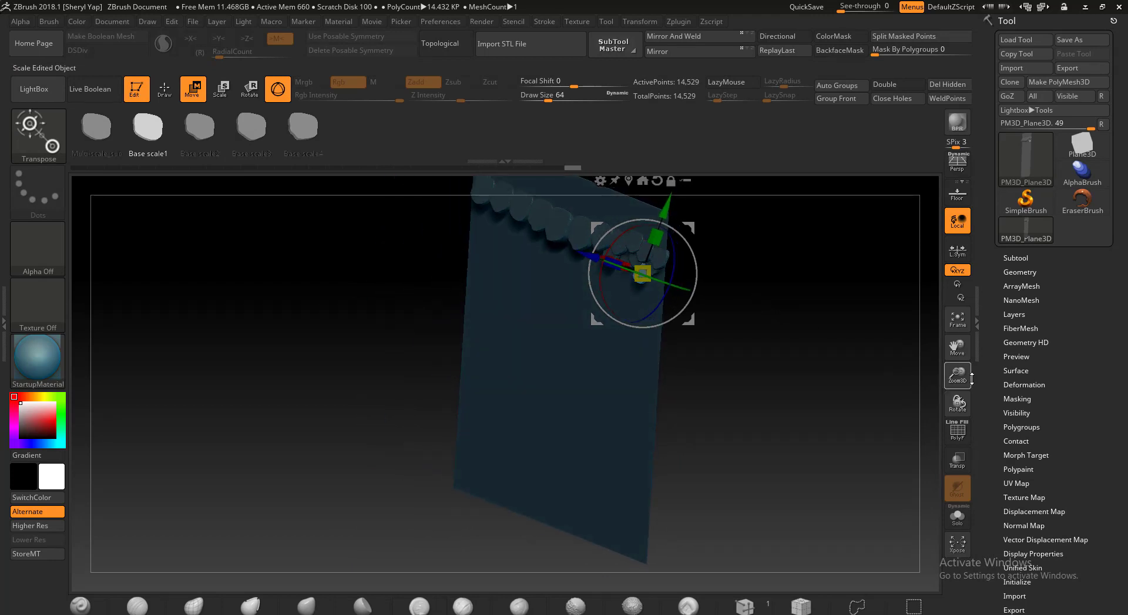
left_click_drag(971, 379, 982, 410)
left_click_drag(893, 370, 958, 371)
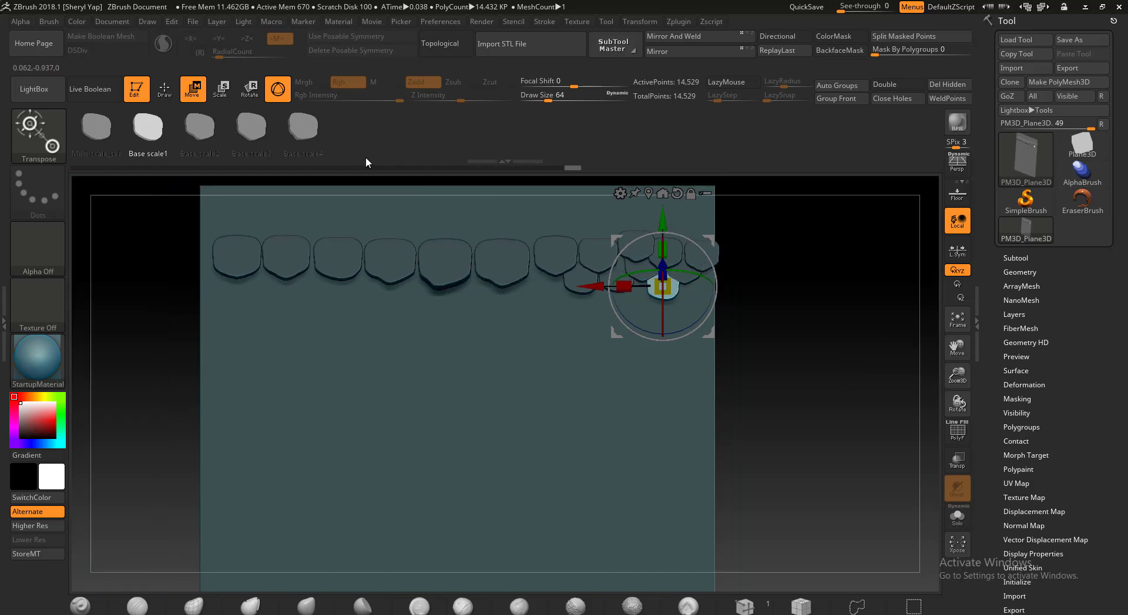
left_click(165, 88)
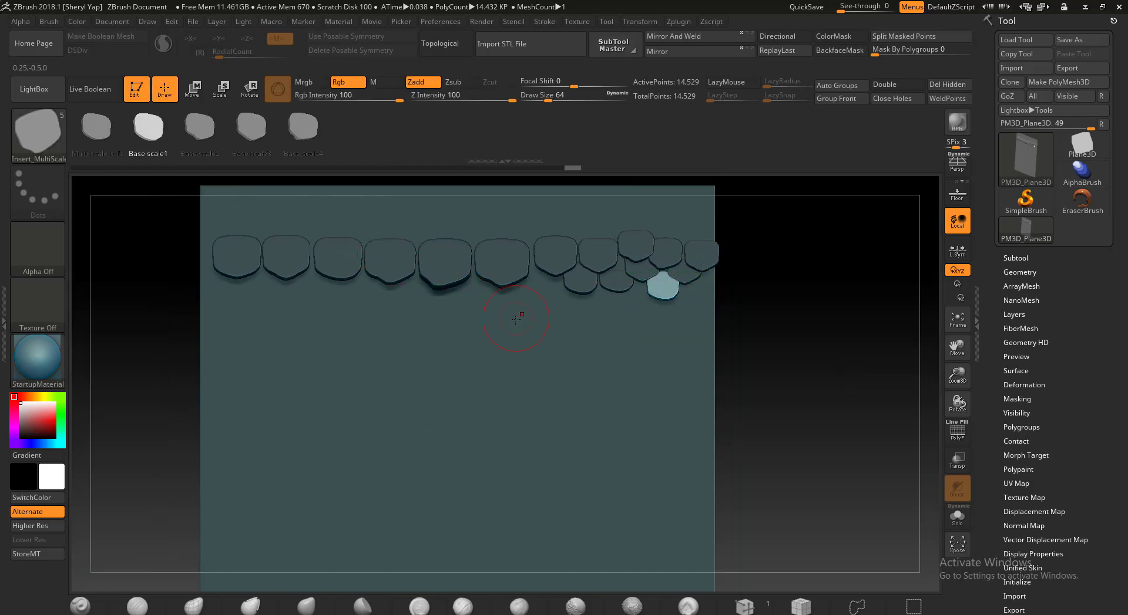
- Insert a Base scale4 mesh at the top row's left end, overlapping the plane's edge, and adjust its depth along Z
left_click(300, 135)
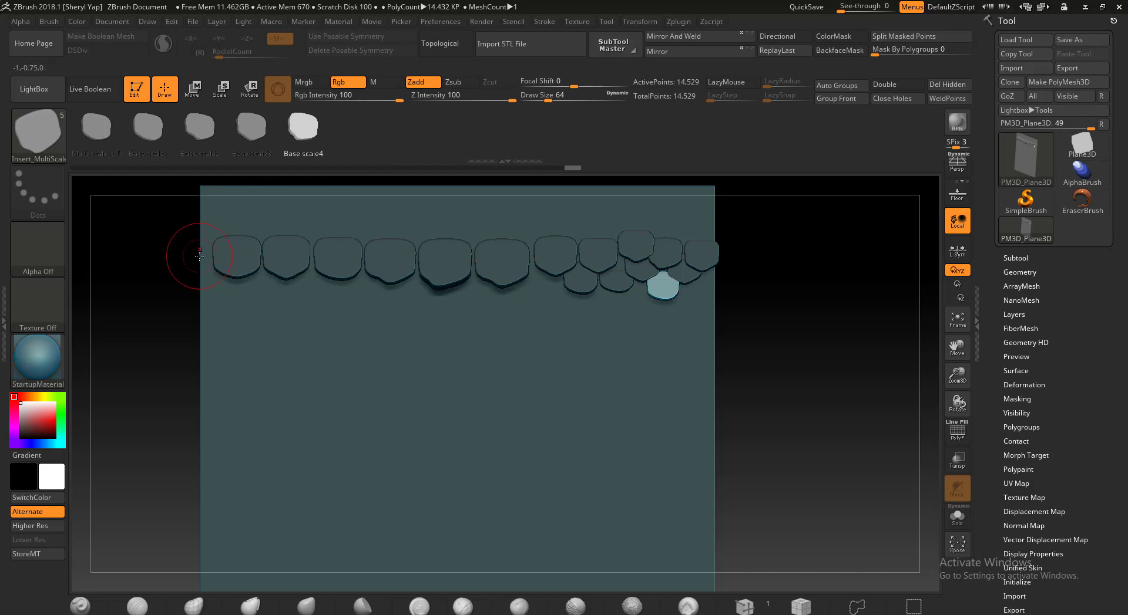
left_click_drag(198, 256, 197, 281)
left_click_drag(800, 368, 775, 253)
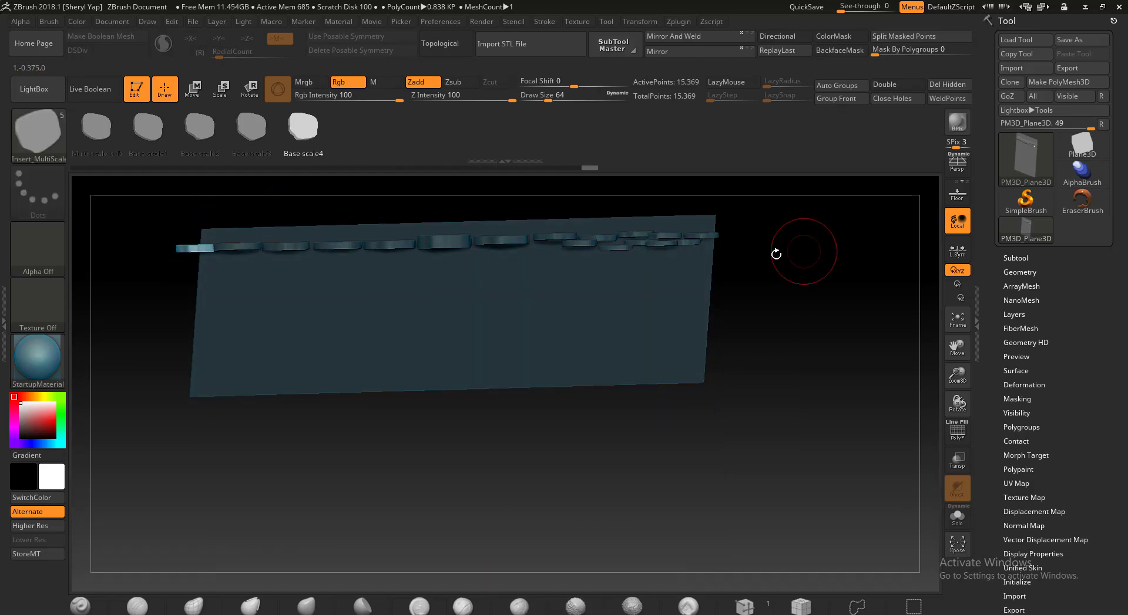
key("w")
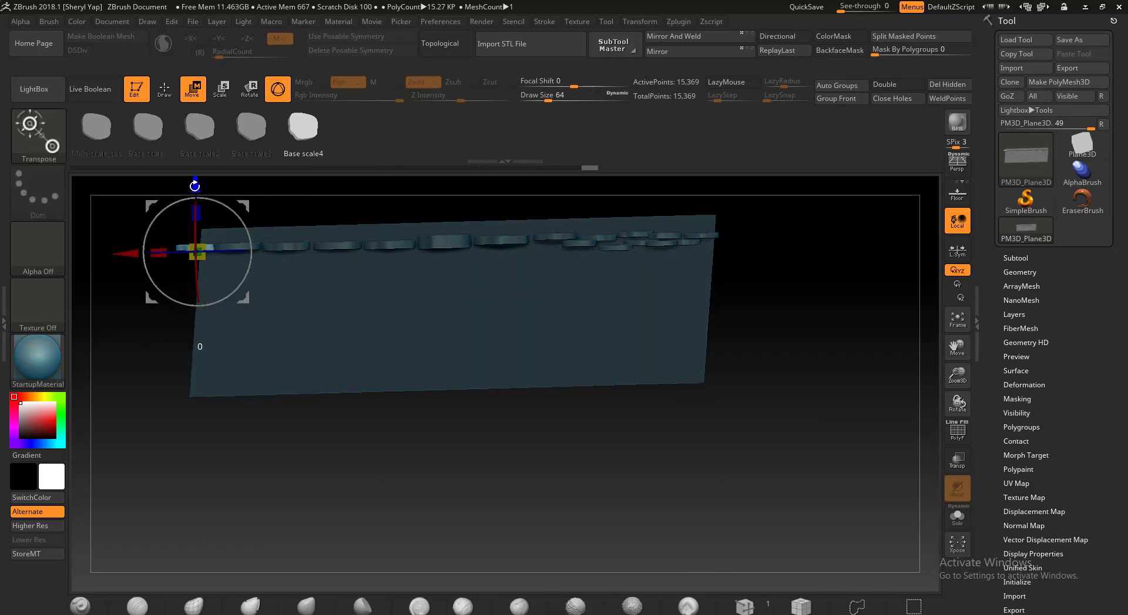
left_click_drag(779, 272, 777, 273)
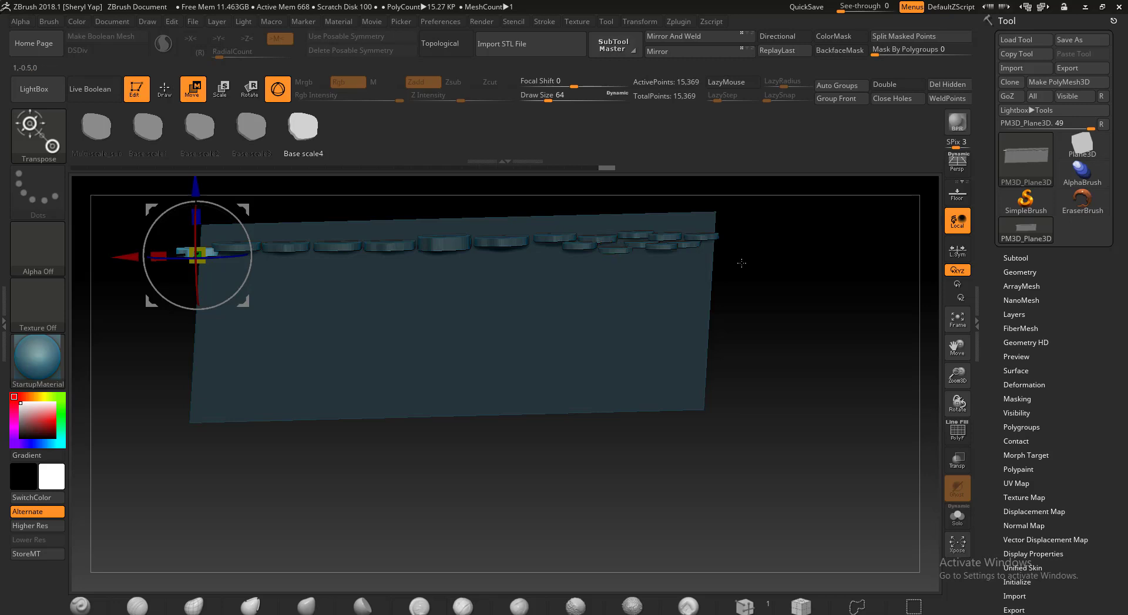
left_click_drag(767, 271, 764, 356)
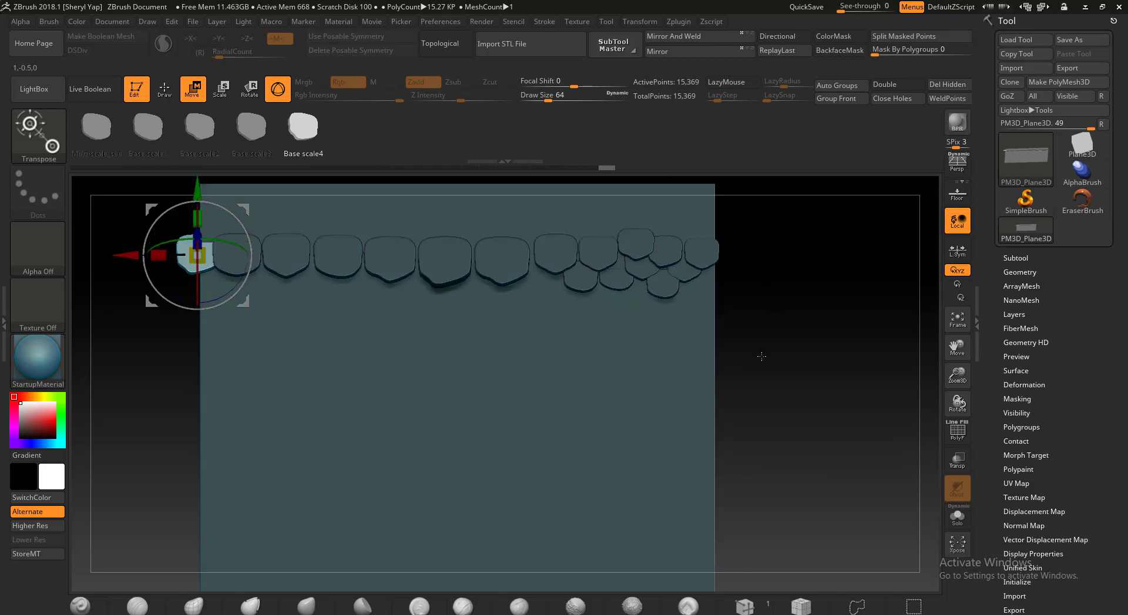
left_click(165, 89)
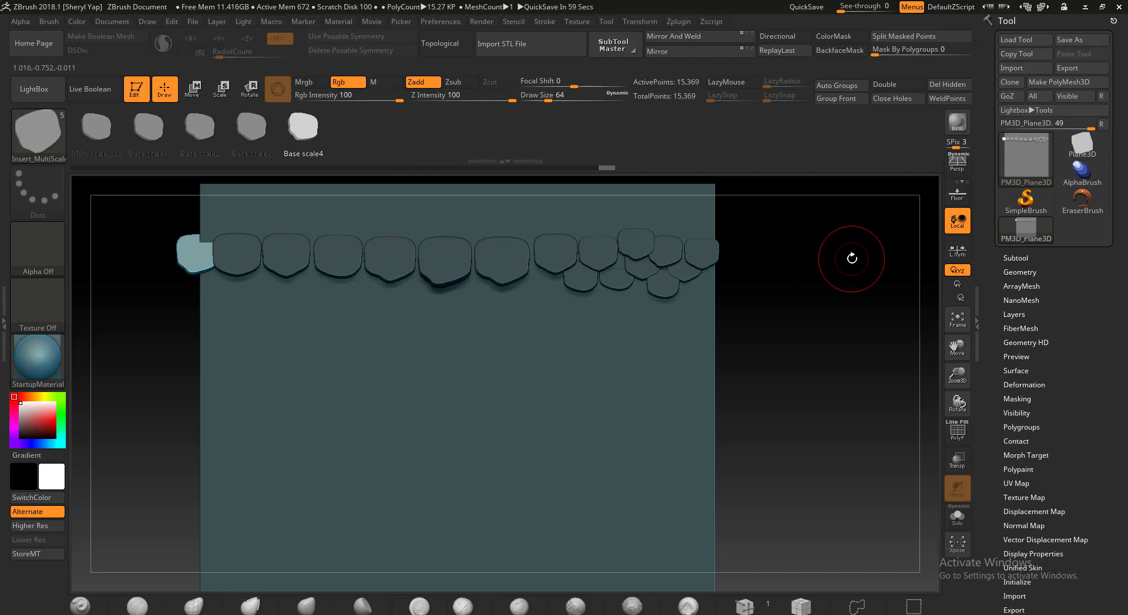
- Clear the current mask, then isolate the plane from the scales and mask it entirely
key("ctrl")
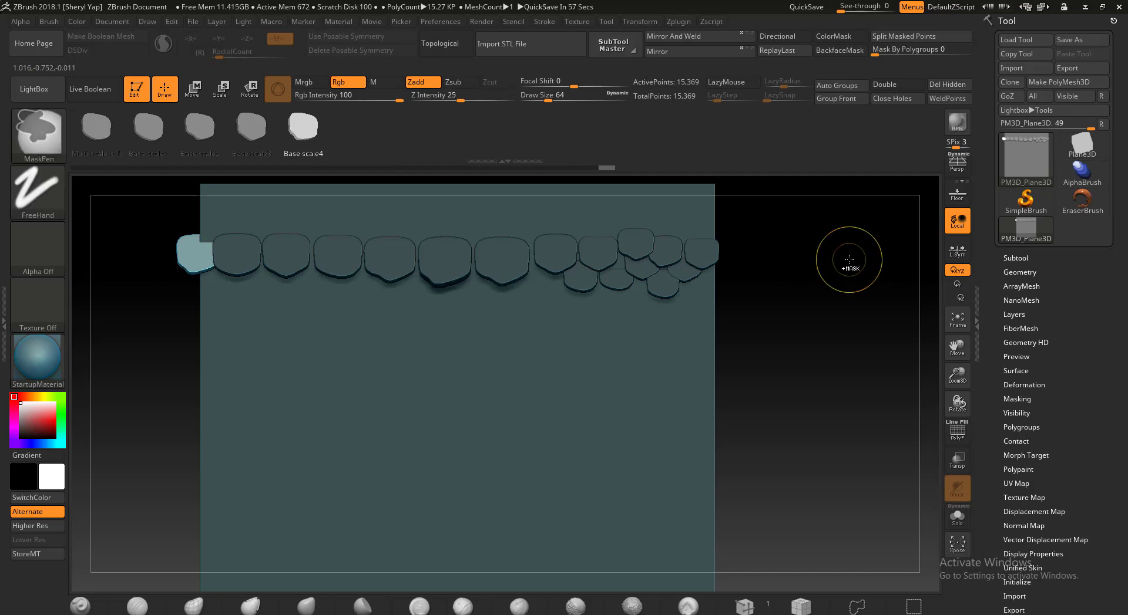
left_click_drag(848, 261, 846, 361, "ctrl")
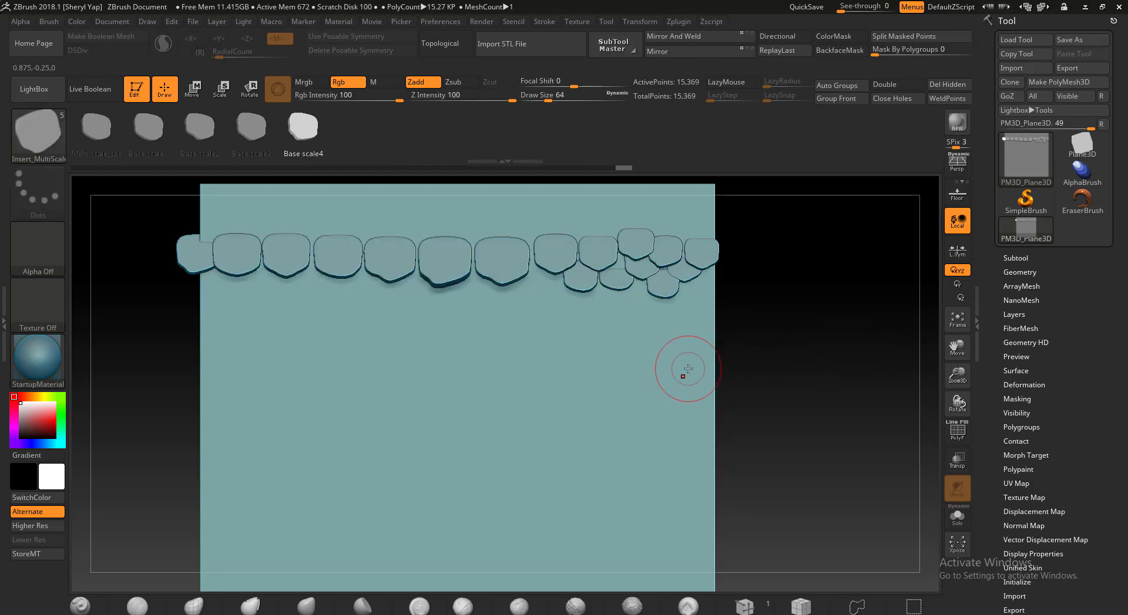
key("ctrl+shift")
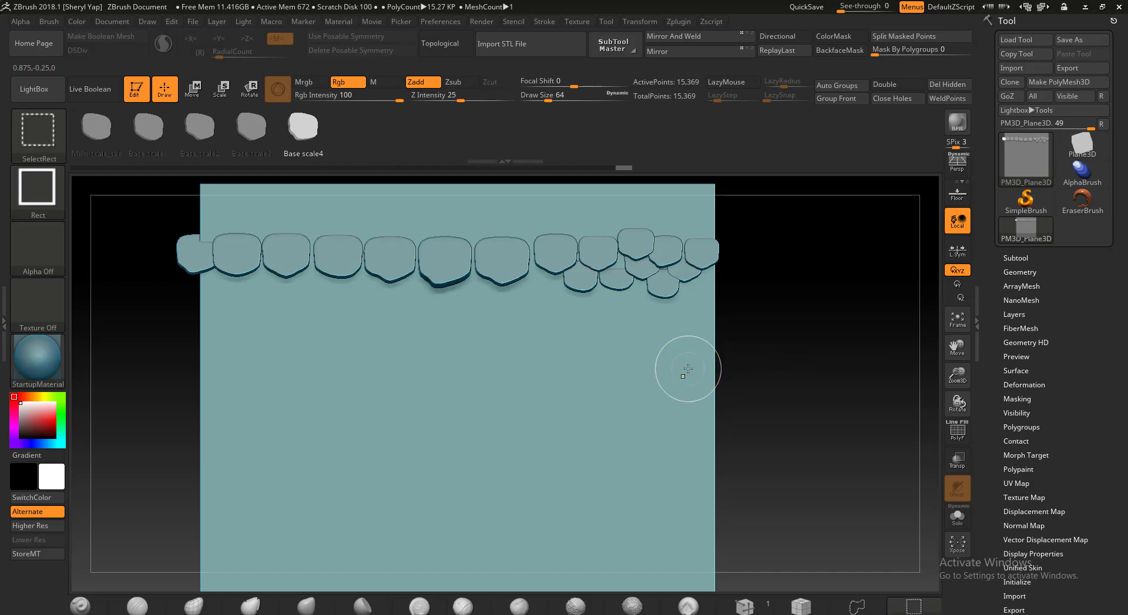
left_click(688, 369, "ctrl+shift")
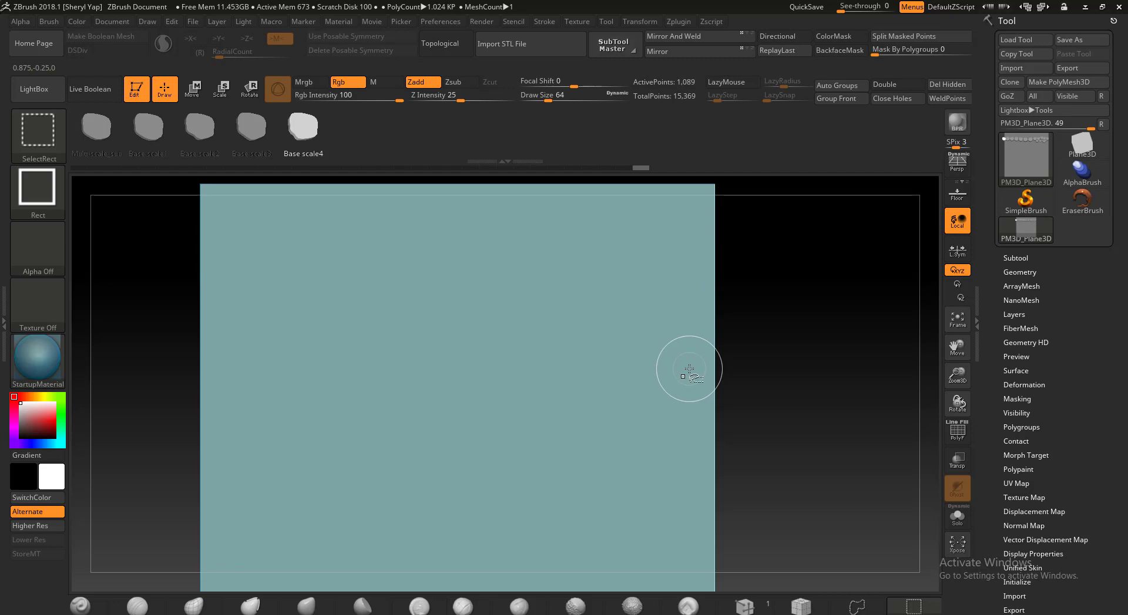
left_click(858, 364, "ctrl")
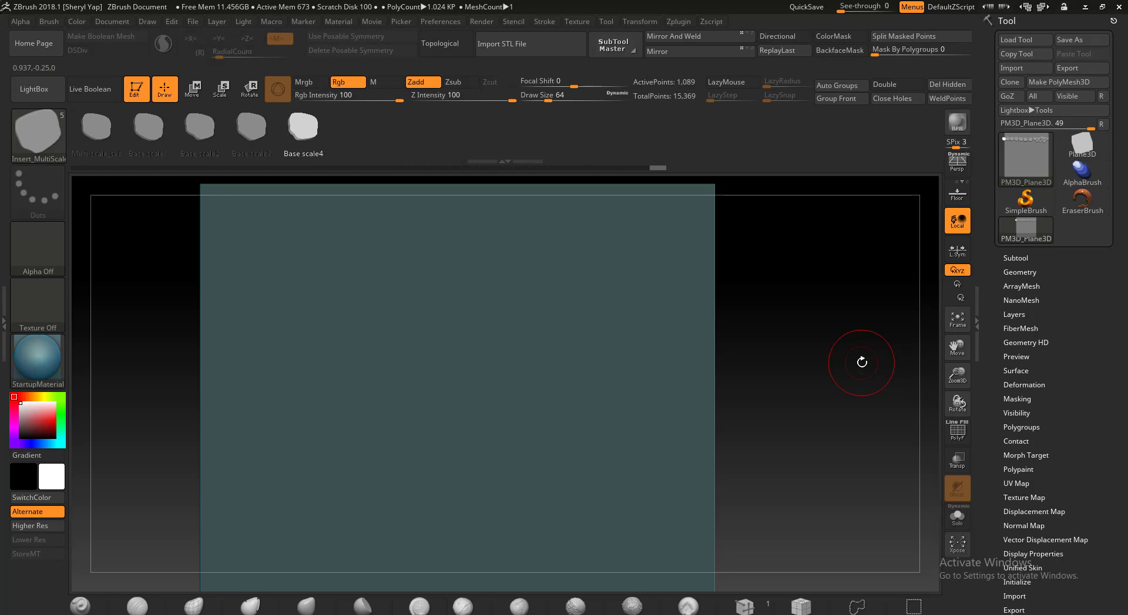
- Invert the visibility, restore the full mesh and split the masked plane from the scales with Split Masked Points
key("ctrl+shift")
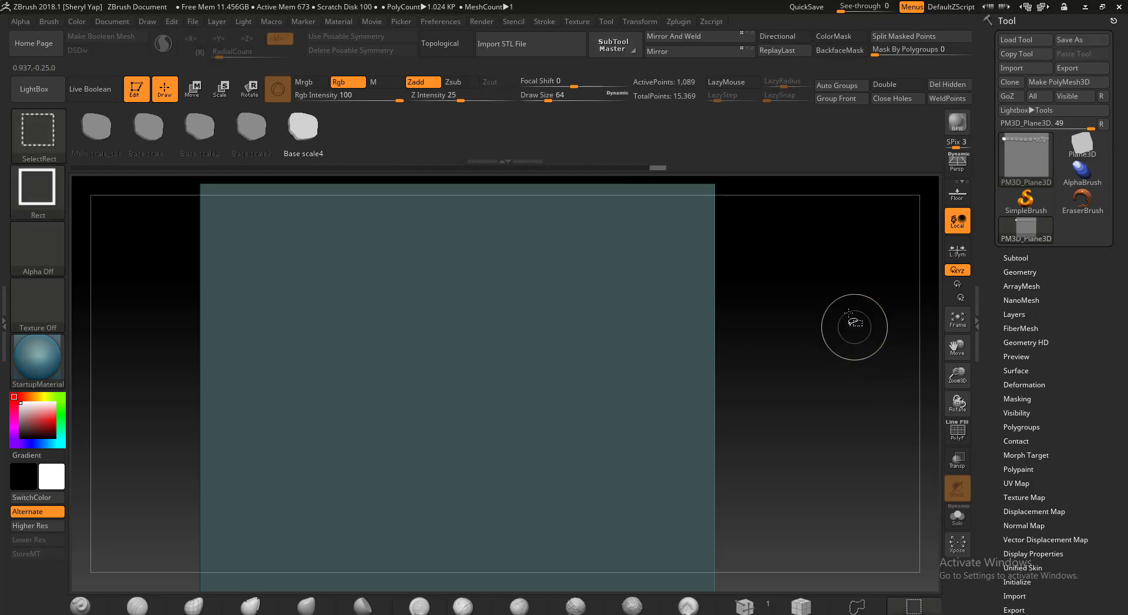
left_click_drag(832, 264, 855, 376, "ctrl+shift")
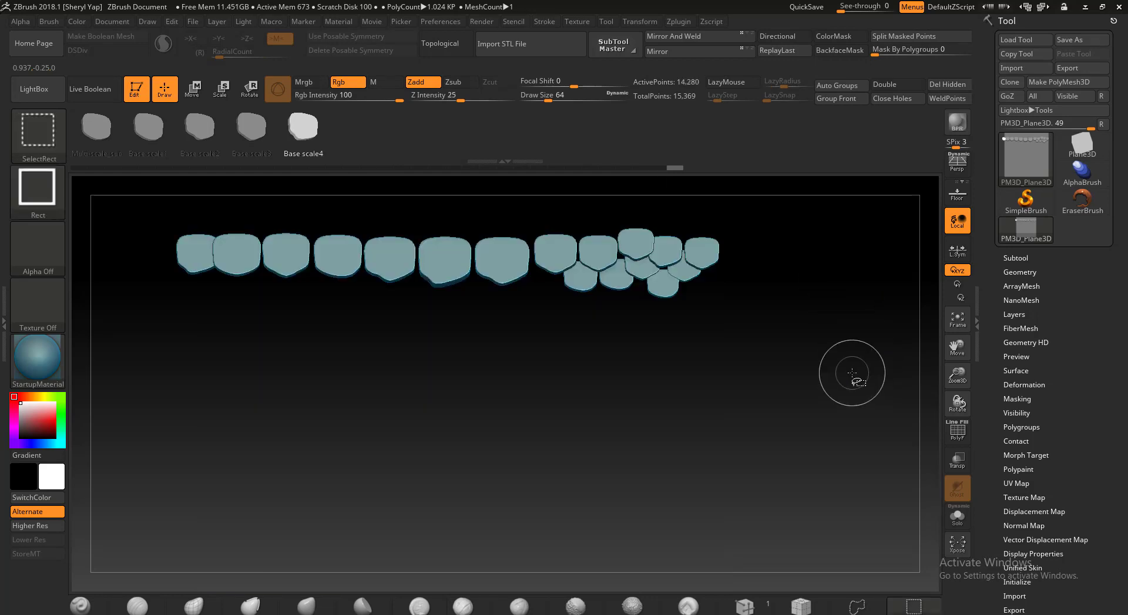
left_click(851, 373, "ctrl+shift")
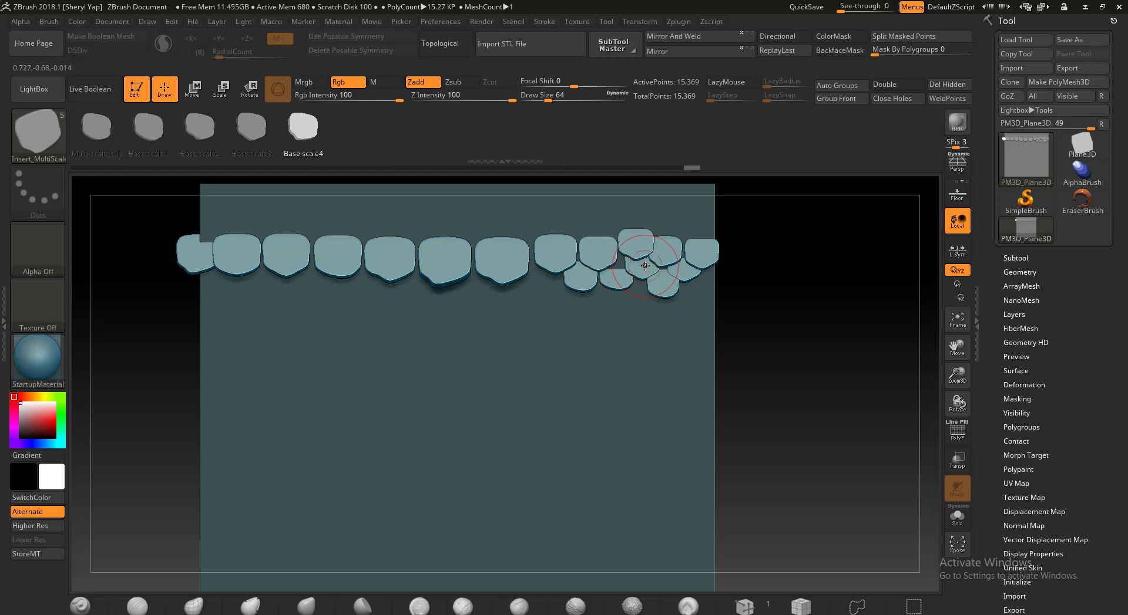
left_click(899, 39)
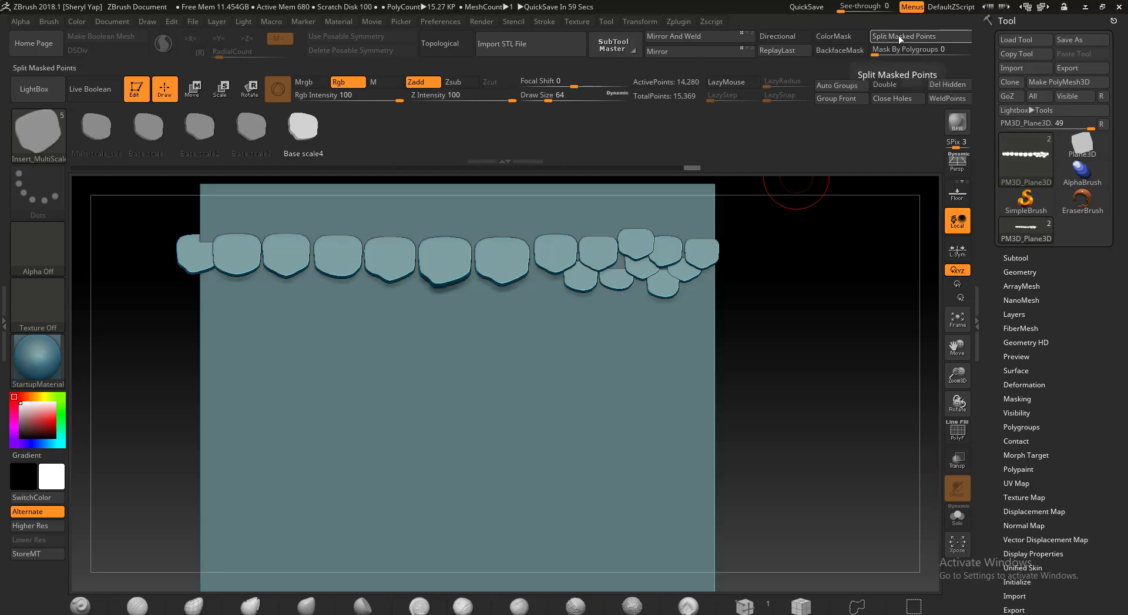
- Compare the split scales and plane subtools by hiding the scales and making them visible again
left_click(1019, 258)
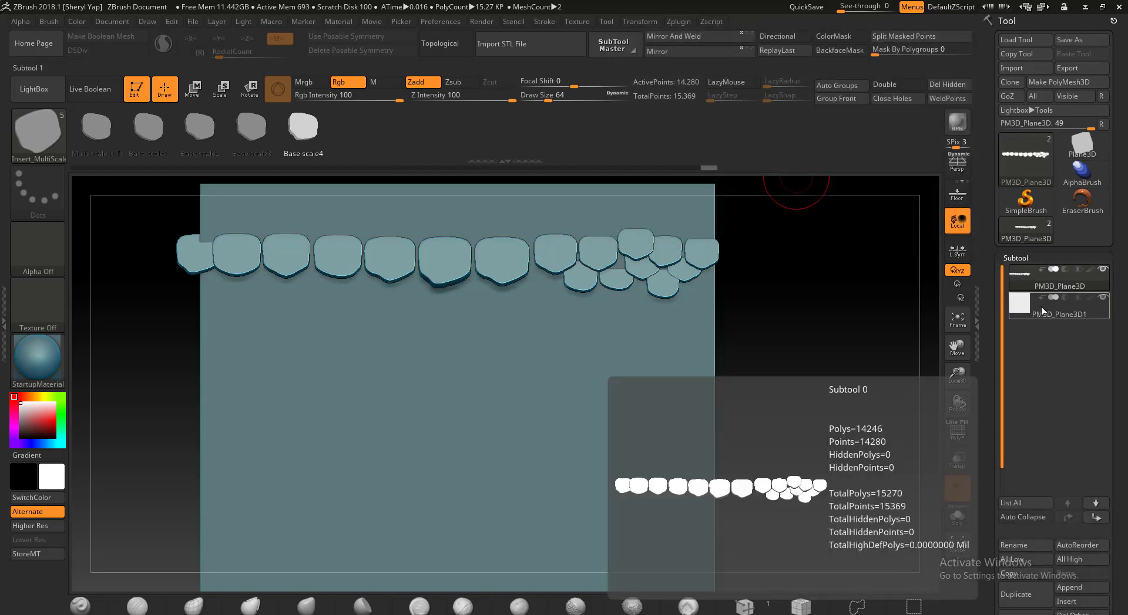
left_click(1079, 286)
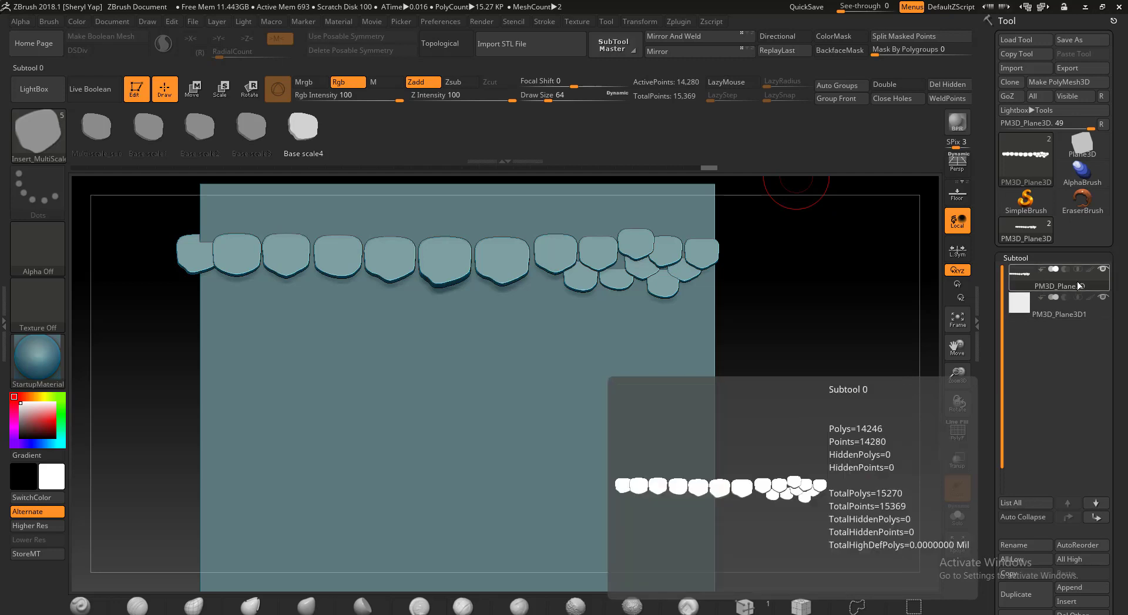
left_click(1103, 271)
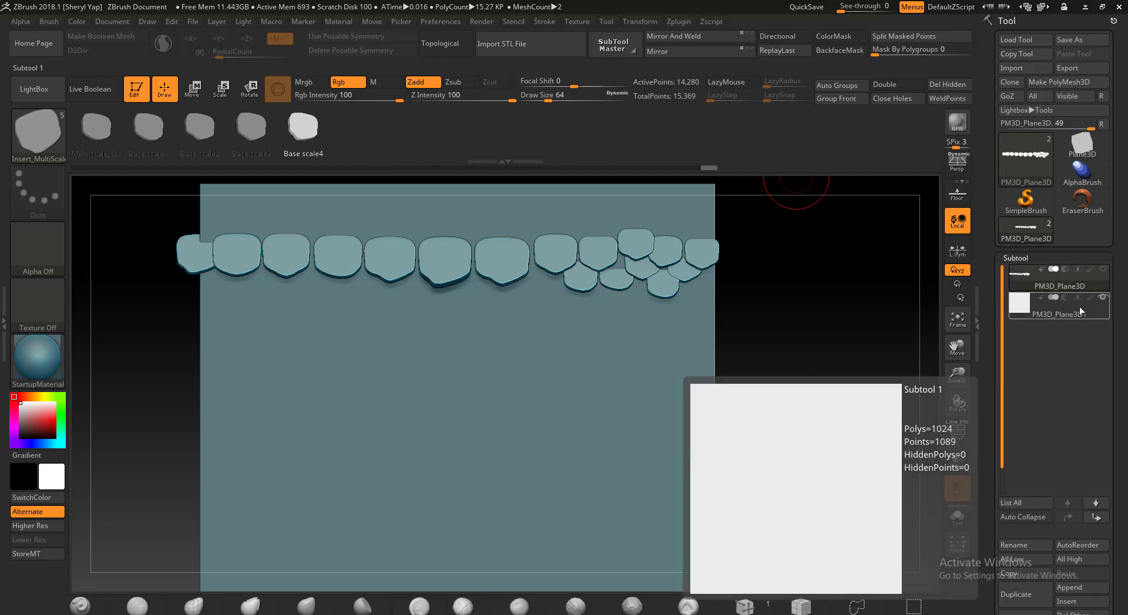
mouse_move(1106, 271)
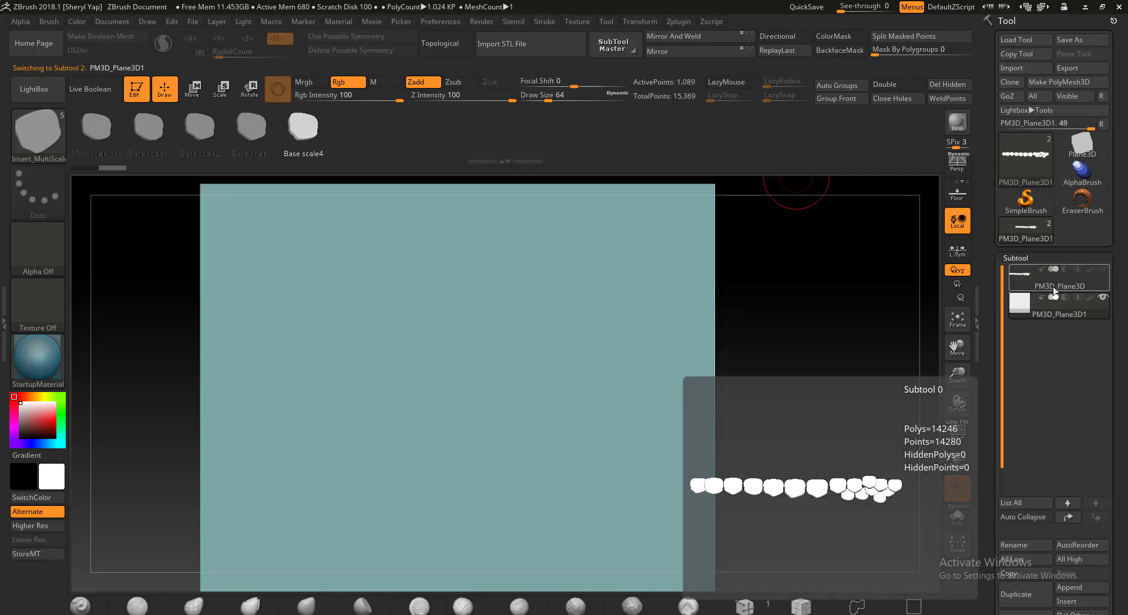
left_click(1103, 269)
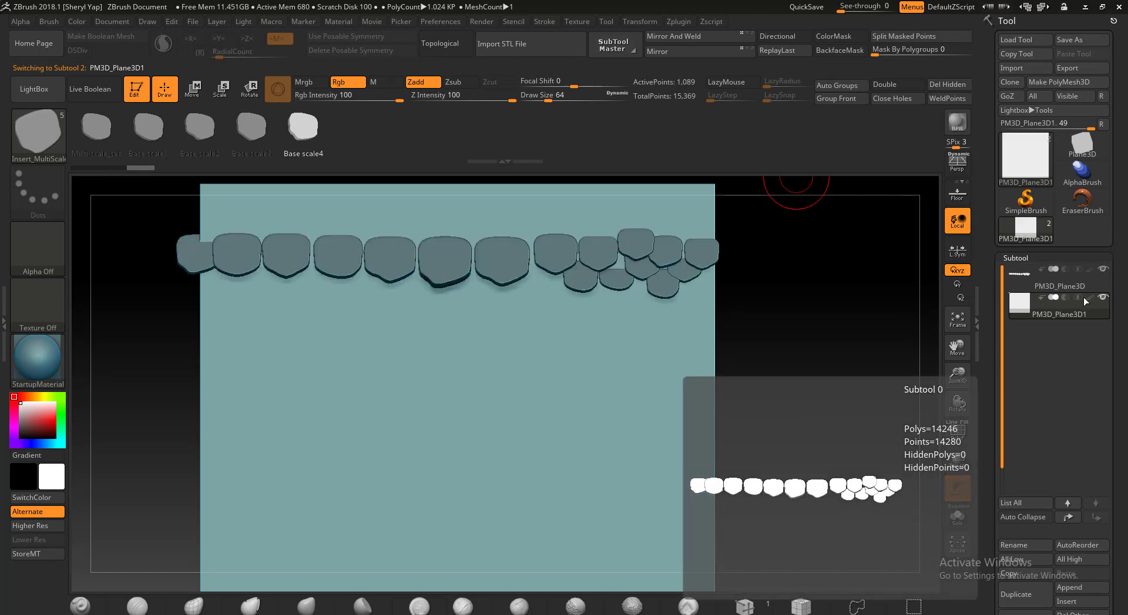
- Isolate the scales subtool with Solo, display its polyframe and give each scale its own polygroup with Auto Groups
left_click(956, 517)
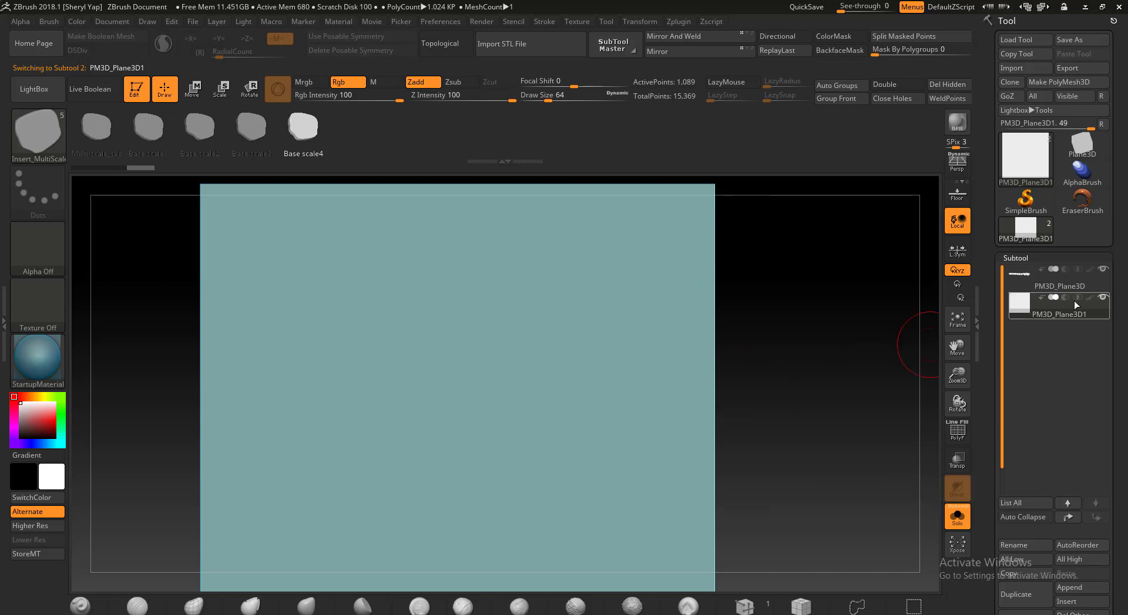
mouse_move(1059, 316)
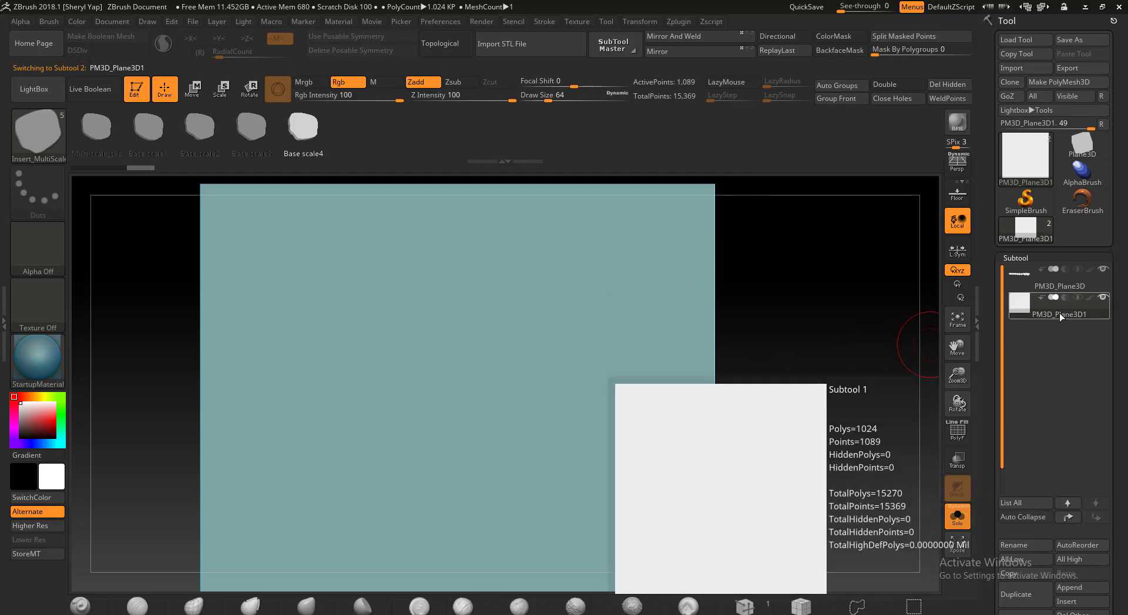
left_click(1061, 283)
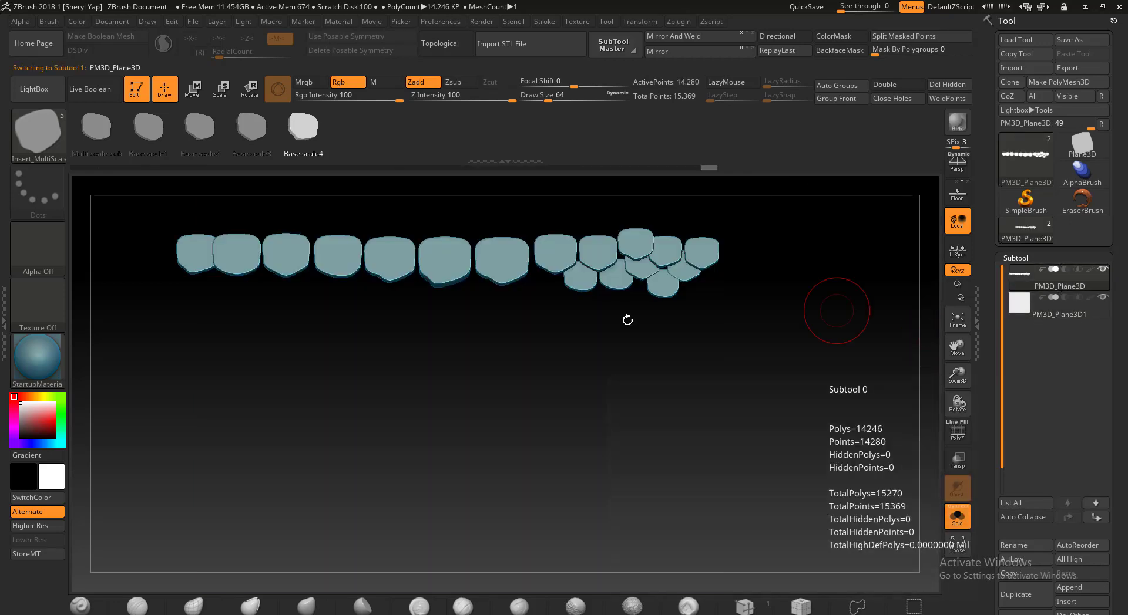
left_click(1071, 311)
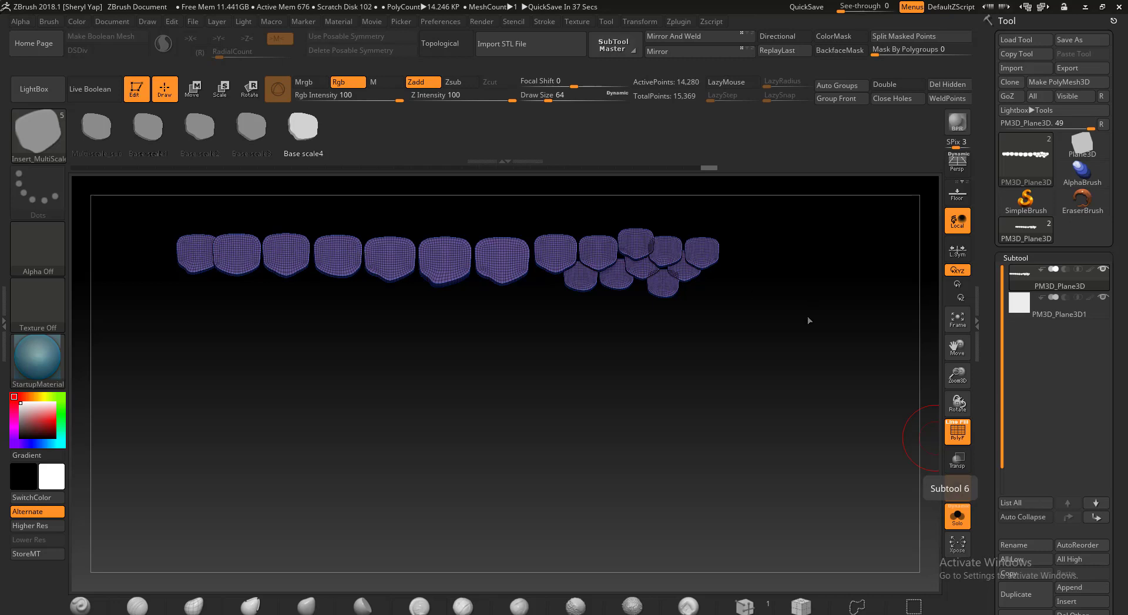
left_click(848, 92)
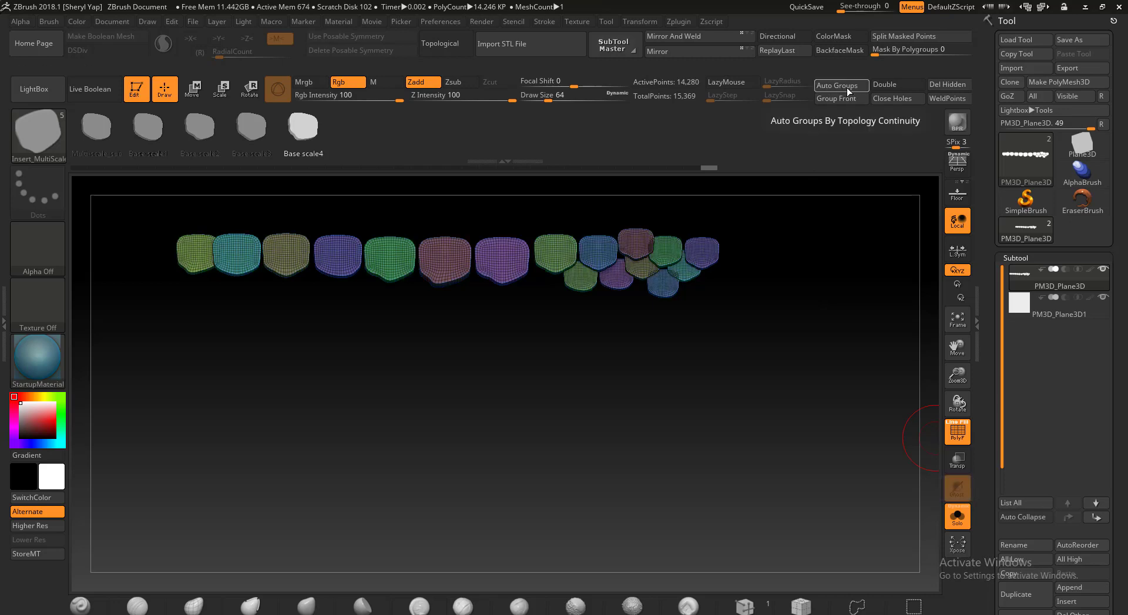
- Isolate the purple second-row scale that sits lowest in the edge-on view of the scales
left_click_drag(828, 327, 819, 206)
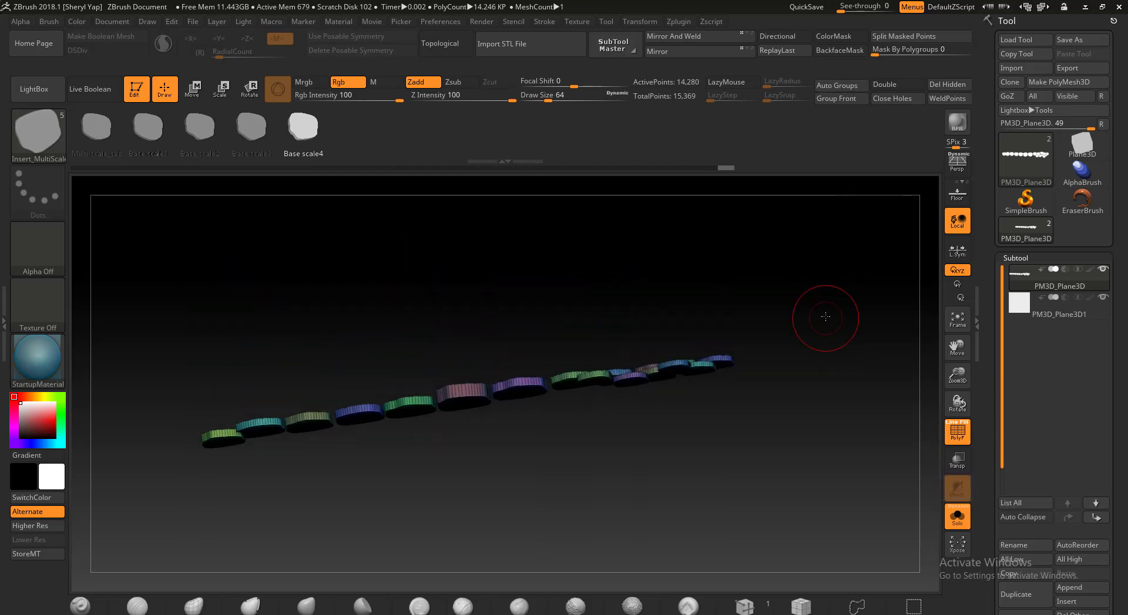
left_click_drag(823, 319, 833, 433)
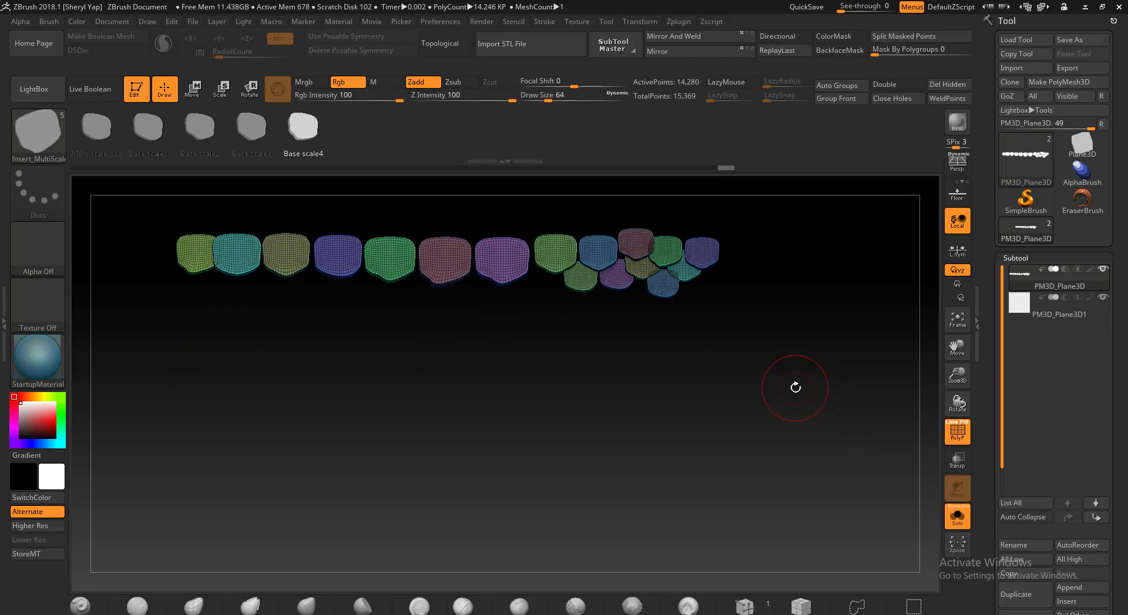
left_click_drag(795, 387, 796, 288)
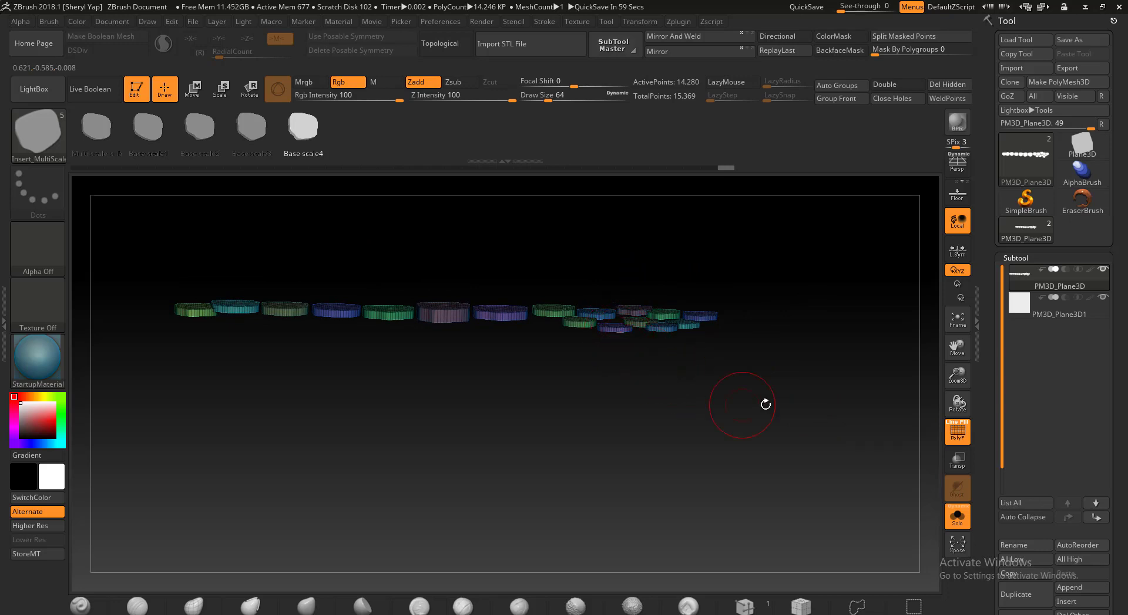
mouse_move(763, 403)
left_mouse_down()
mouse_move(752, 395)
mouse_move(765, 368)
left_mouse_up()
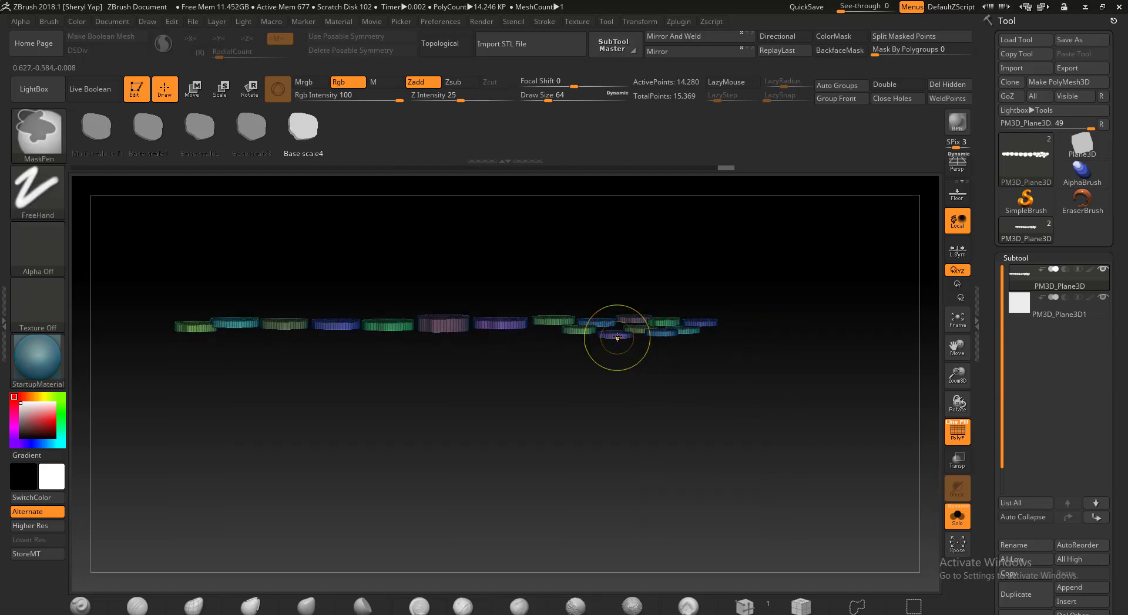
key("ctrl+shift")
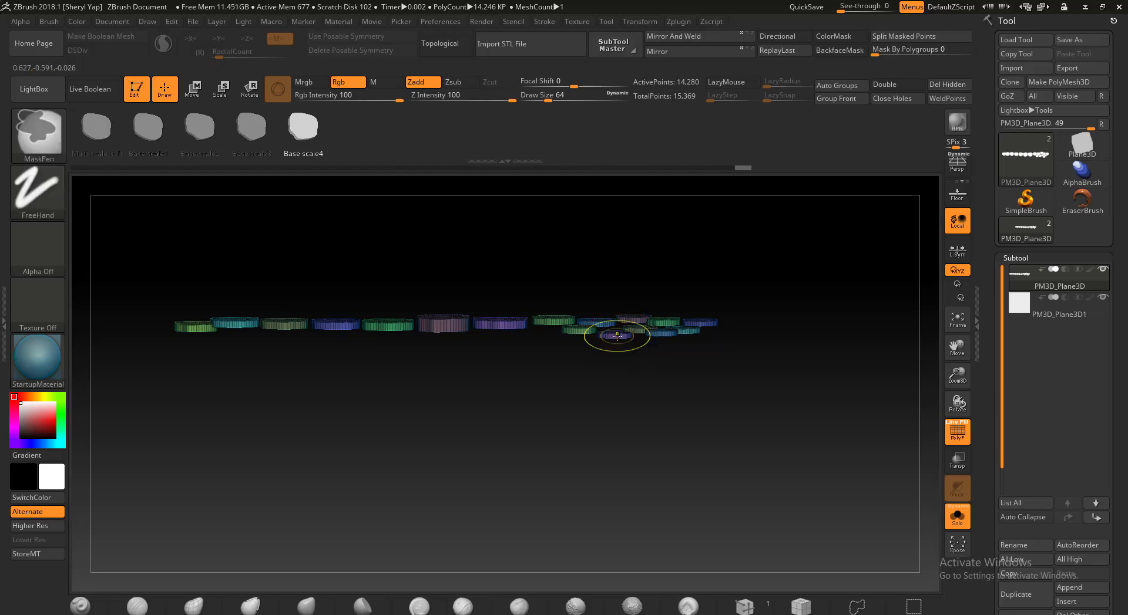
left_click(617, 336, "ctrl+shift")
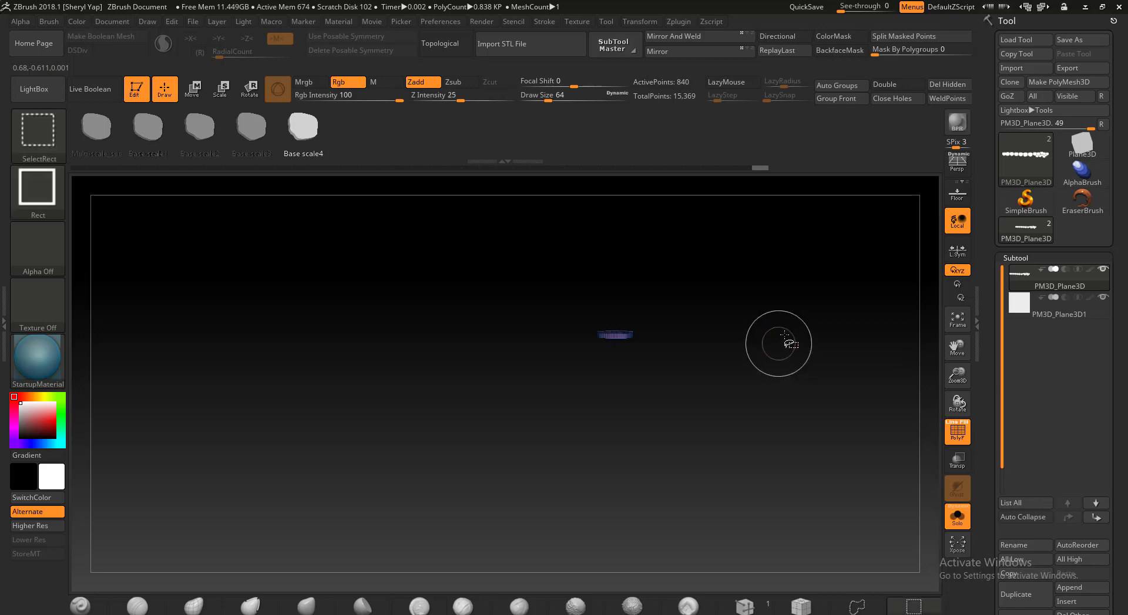
left_click(784, 334, "ctrl+shift")
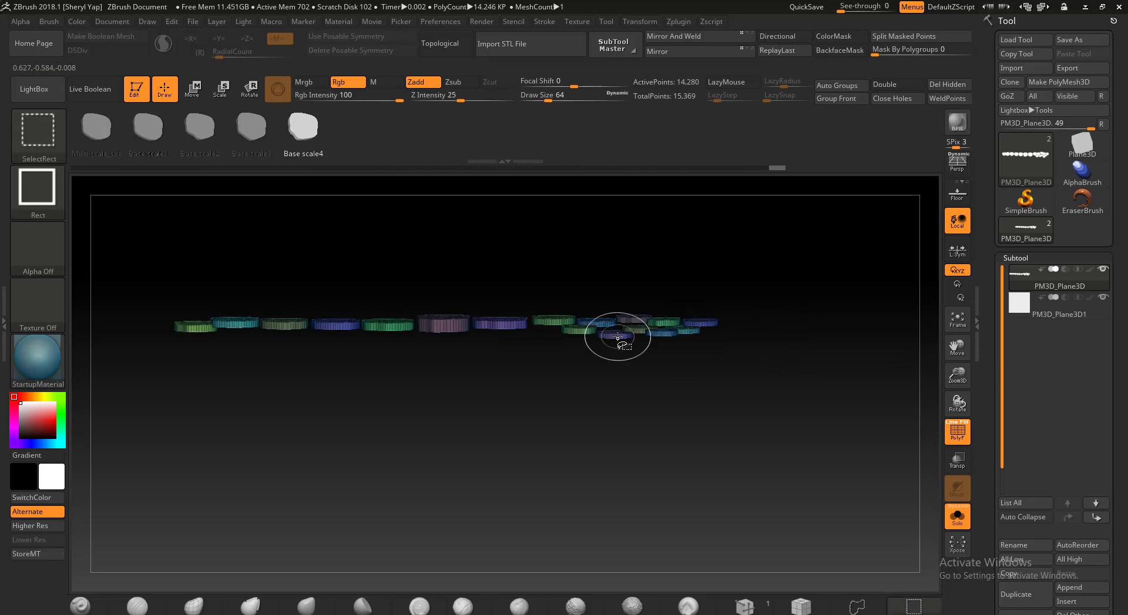
left_click(618, 336, "ctrl+shift")
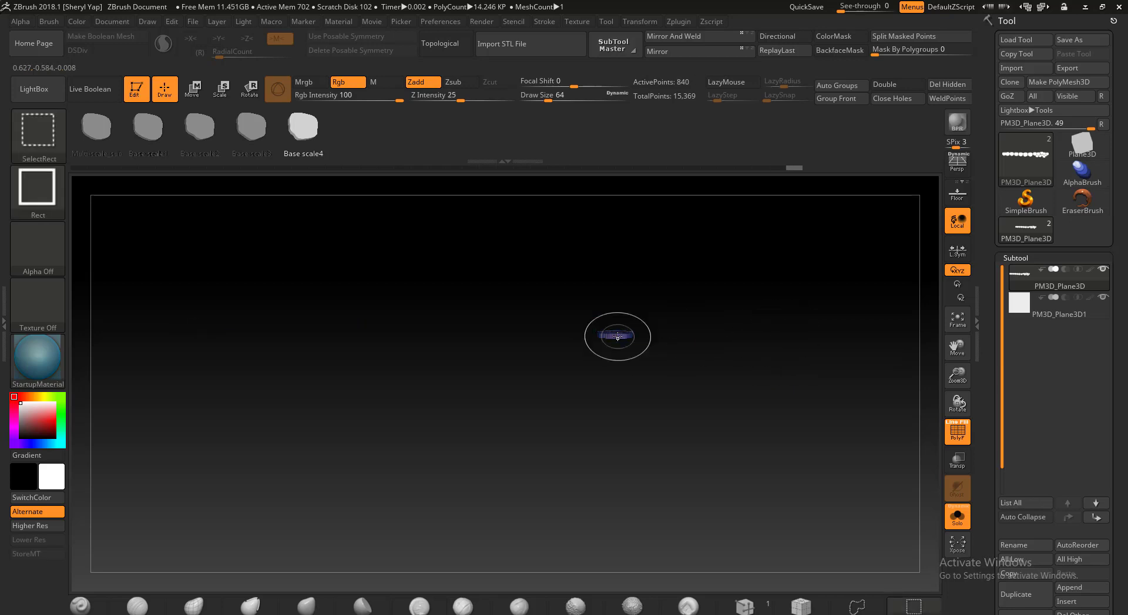
- Center the transform gizmo on the isolated purple scale and raise the scale about 0.016 along Z
left_click(202, 90)
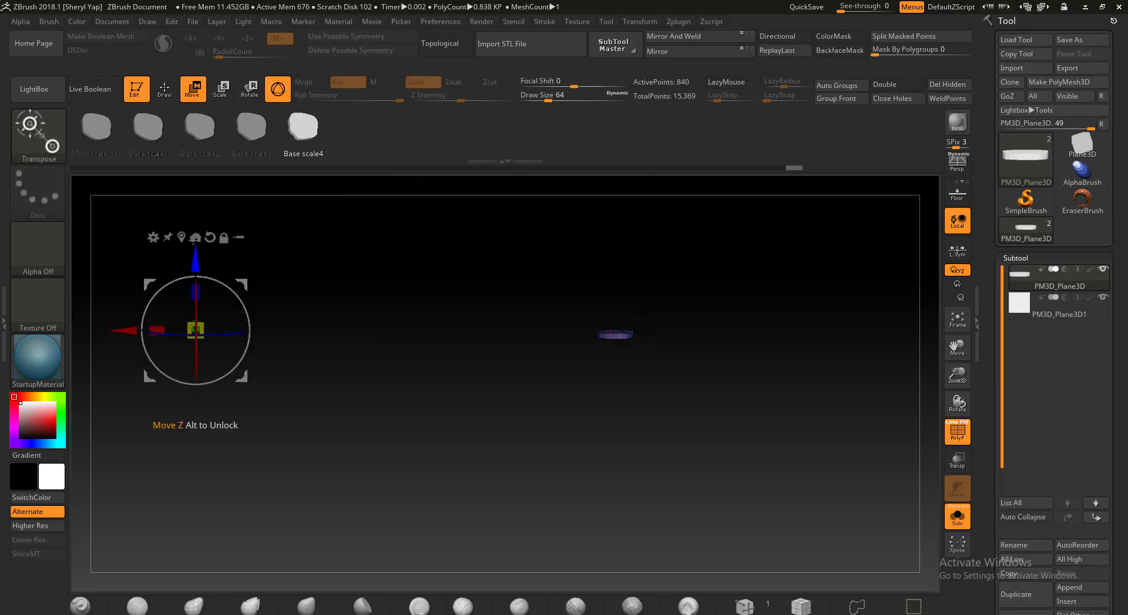
left_click(195, 237)
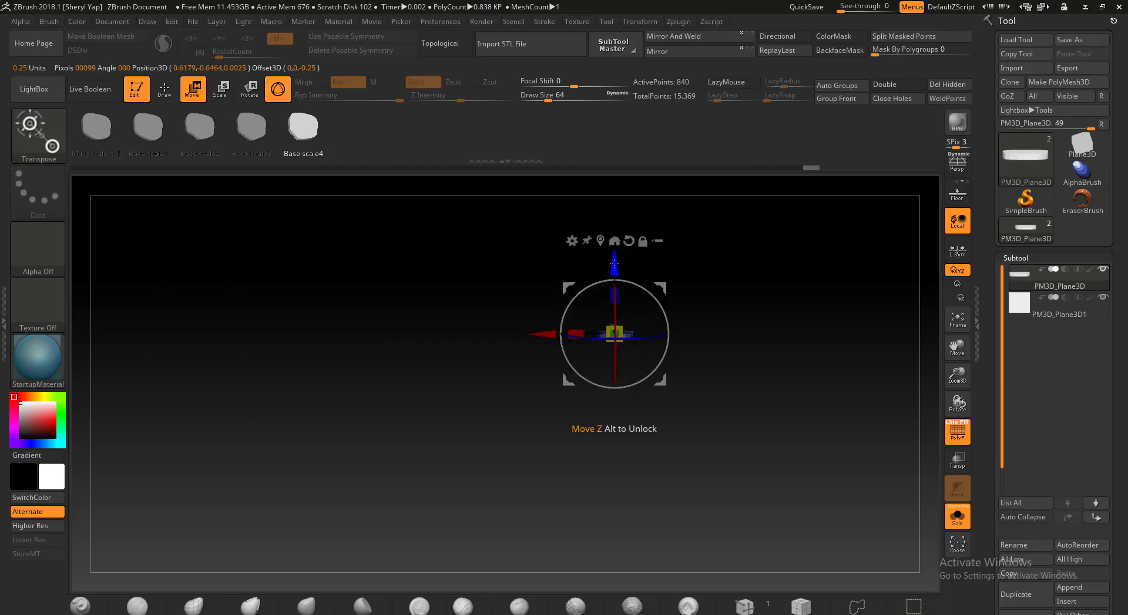
left_click_drag(615, 263, 618, 258)
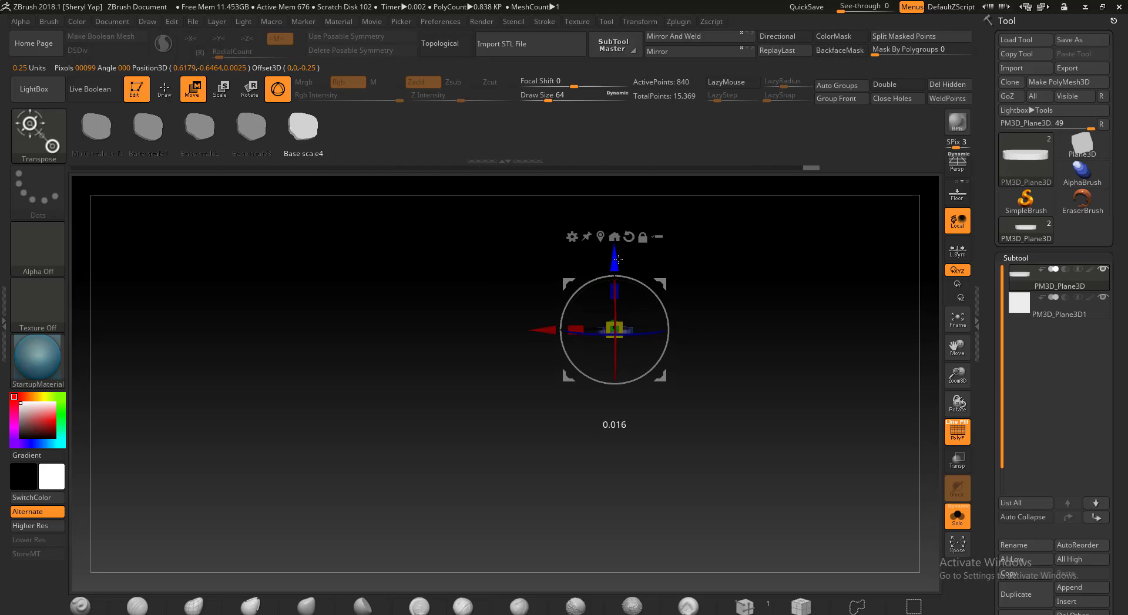
- Restore the visibility of all scales and shift them about -0.0045 along Z
left_click(749, 322, "ctrl+shift")
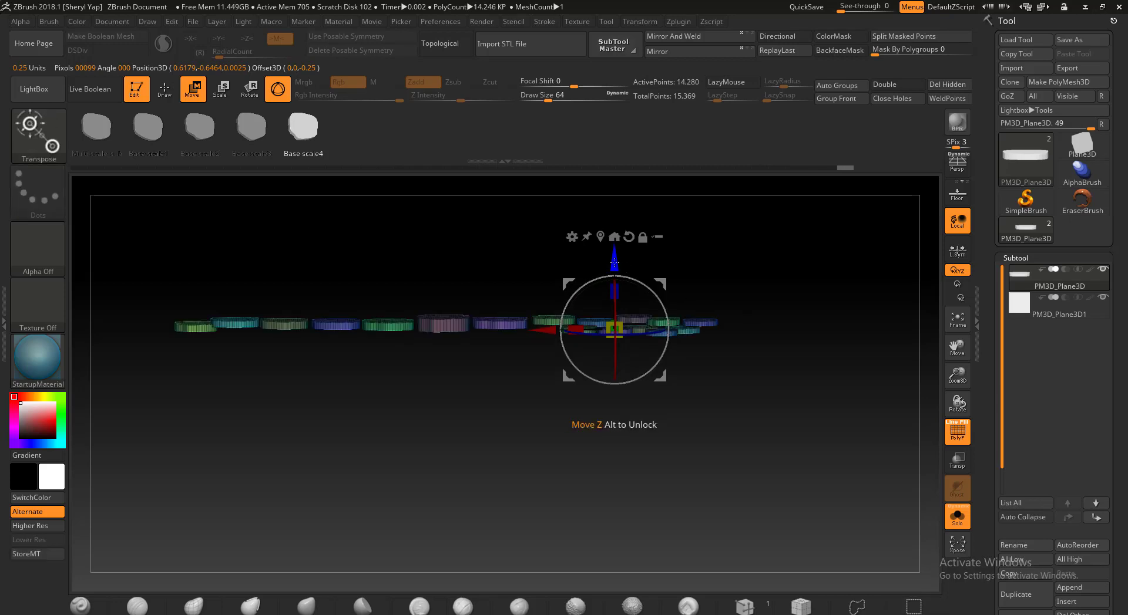
left_click_drag(614, 263, 614, 264)
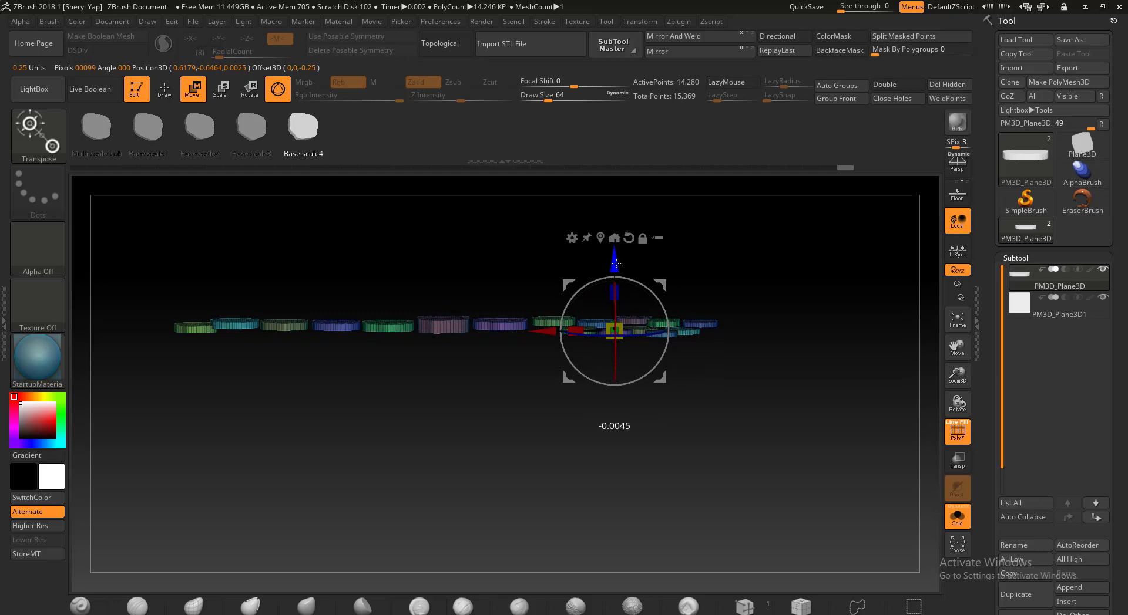
left_click(169, 92)
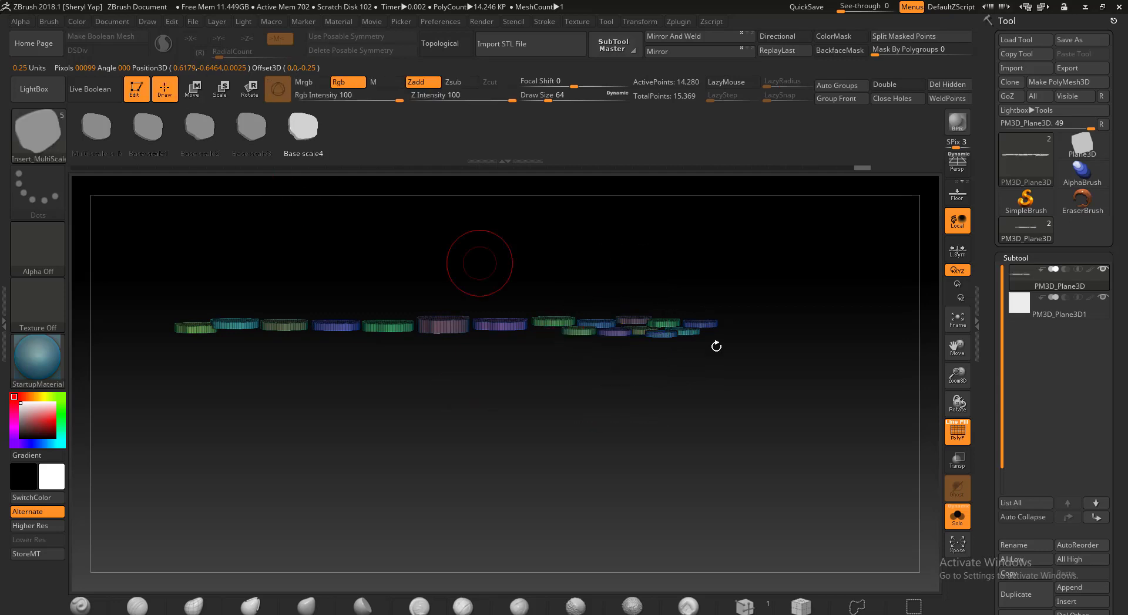
- Isolate the olive scale beside the purple one, raise it slightly along Z and restore the full set of scales
left_click(641, 330, "ctrl+shift")
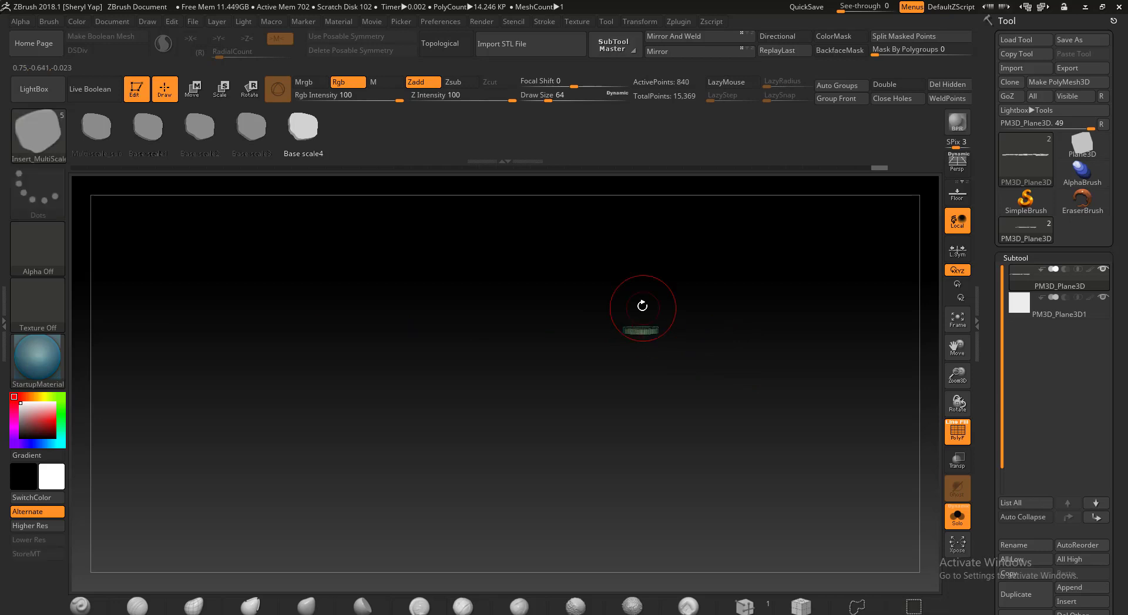
left_click(196, 90)
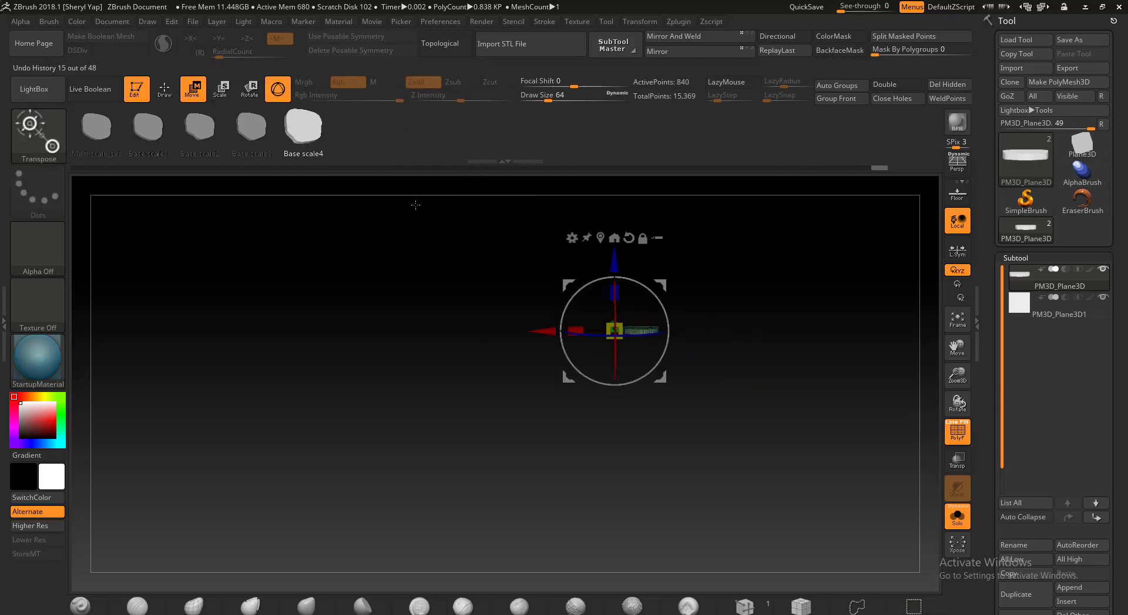
left_click_drag(613, 261, 614, 255)
left_click(712, 304, "ctrl+shift")
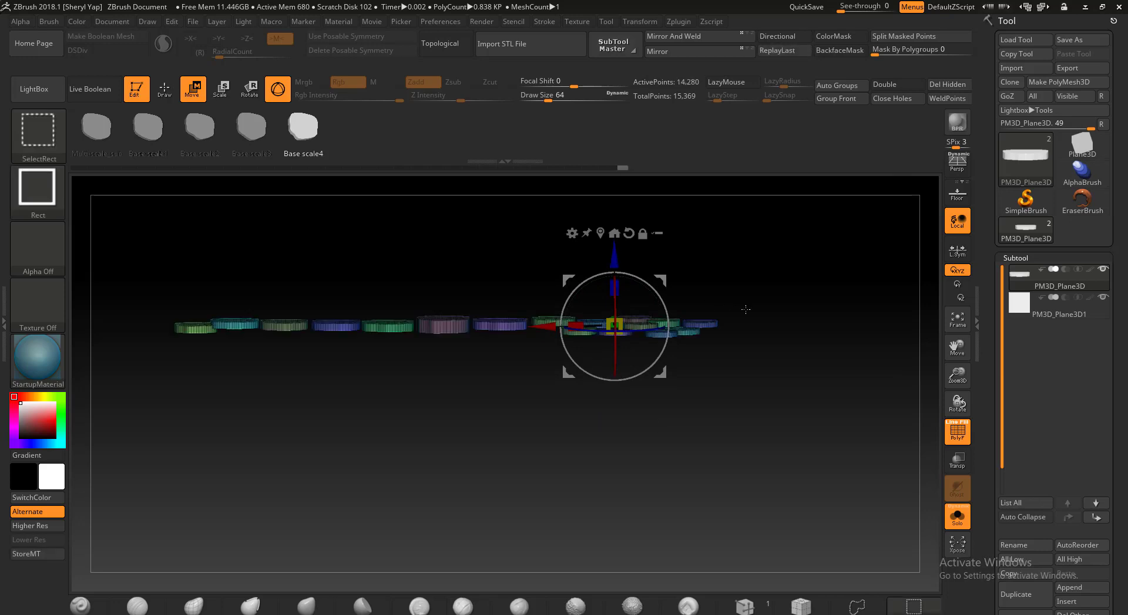
left_click(164, 89)
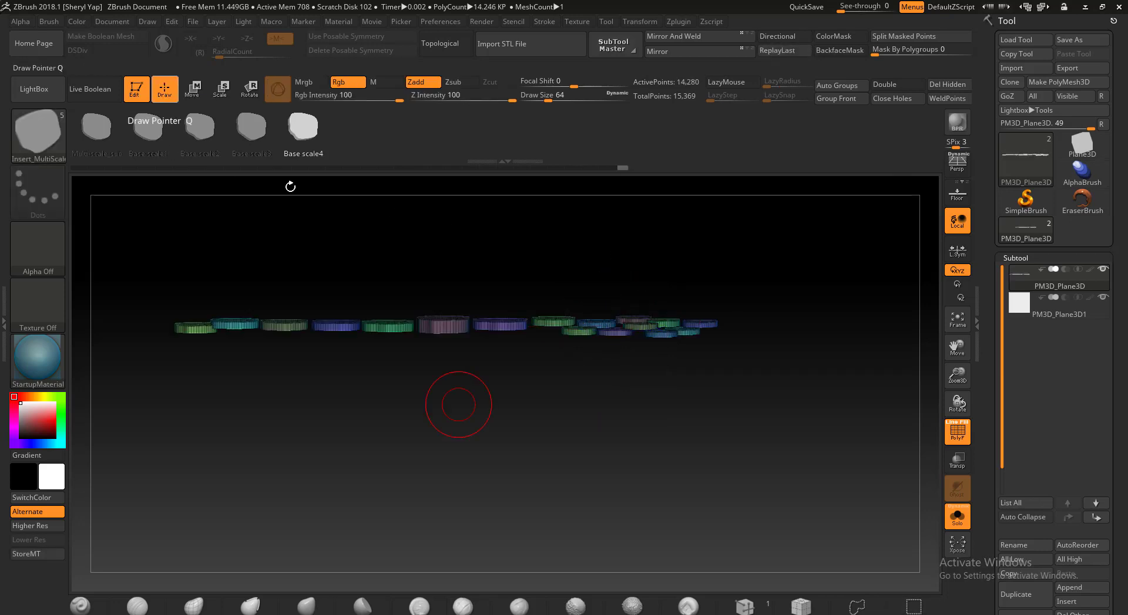
- Try to isolate the purple second-row scale again, restoring the full set after each attempt
left_click_drag(605, 342, 616, 333)
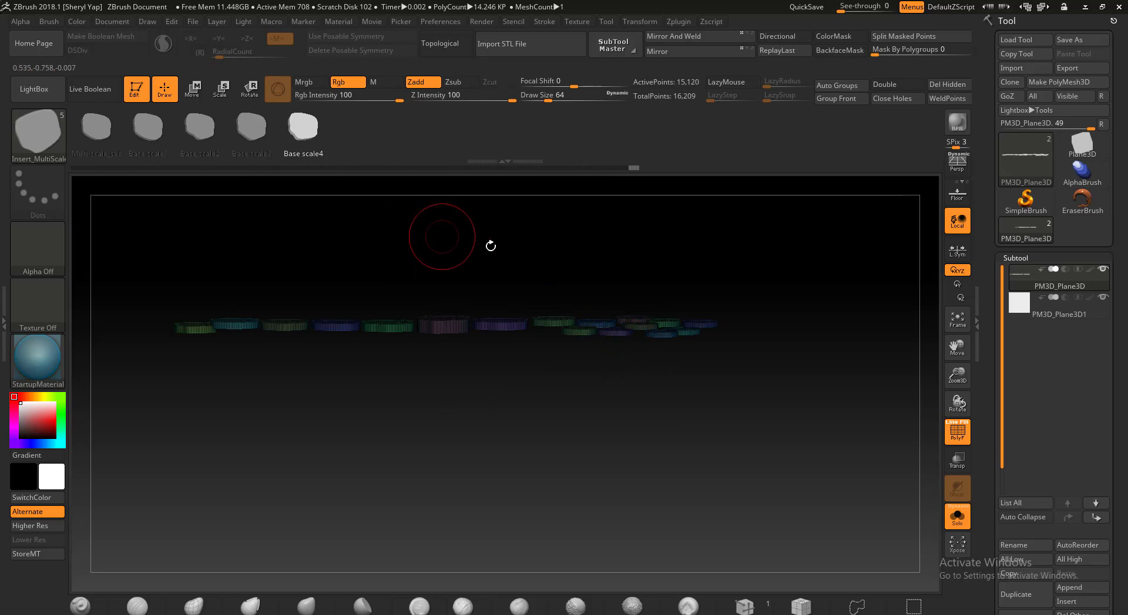
key("ctrl")
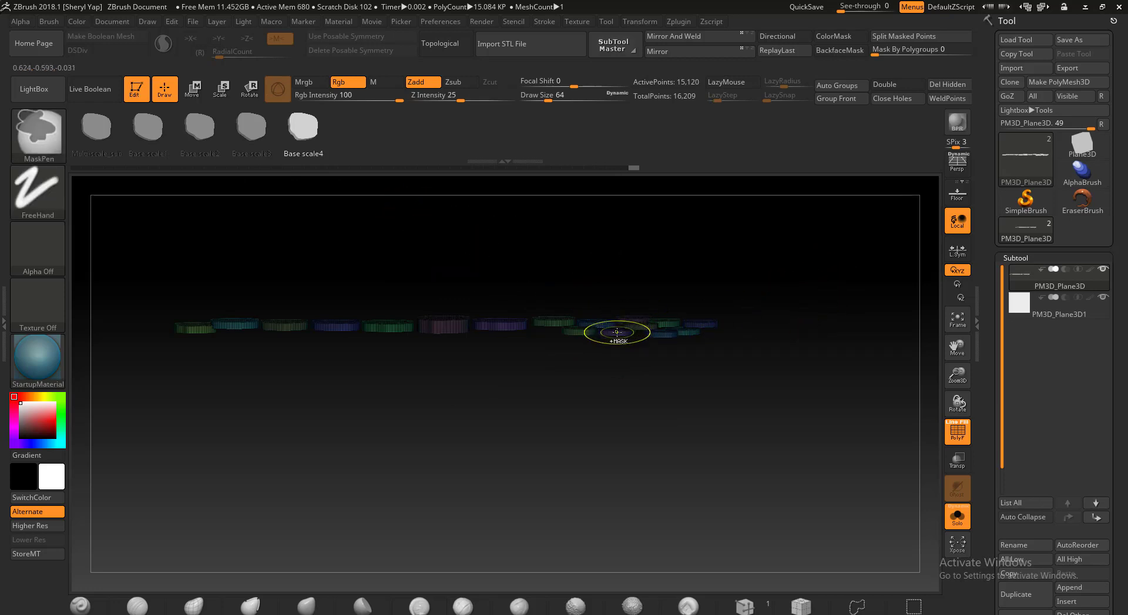
left_click(615, 330, "ctrl+shift")
left_click(784, 329, "ctrl+shift")
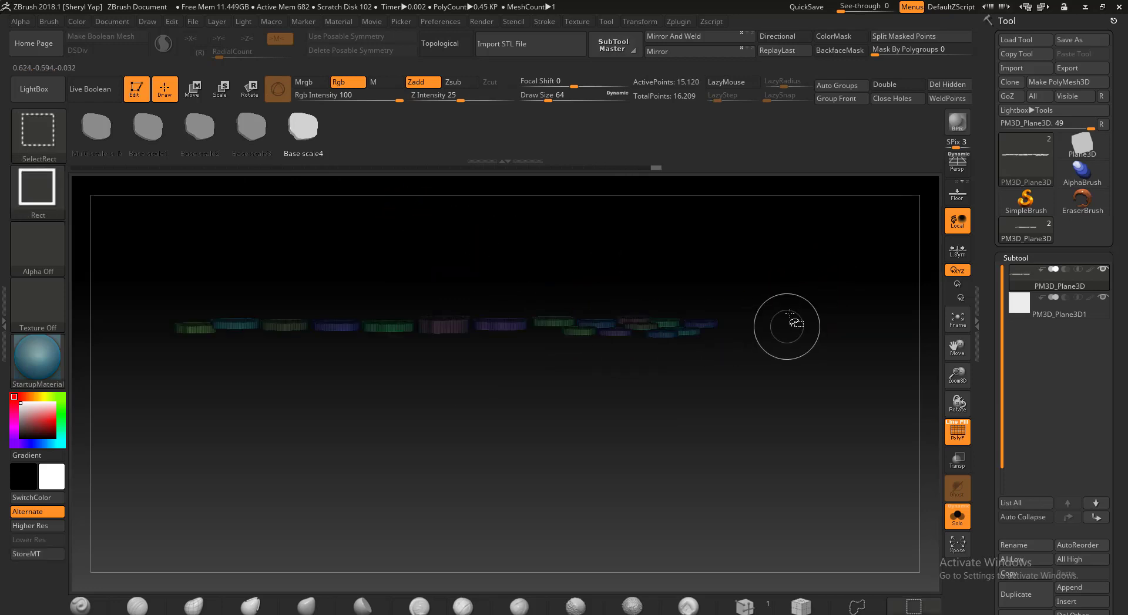
left_click(616, 333, "ctrl+shift")
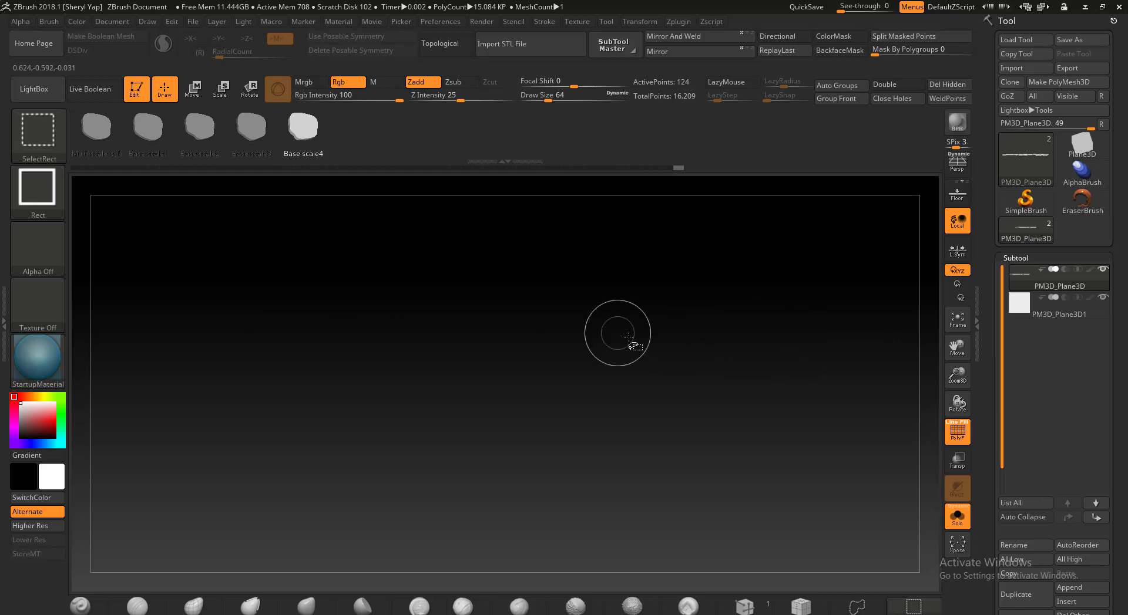
left_click(765, 350, "ctrl+shift")
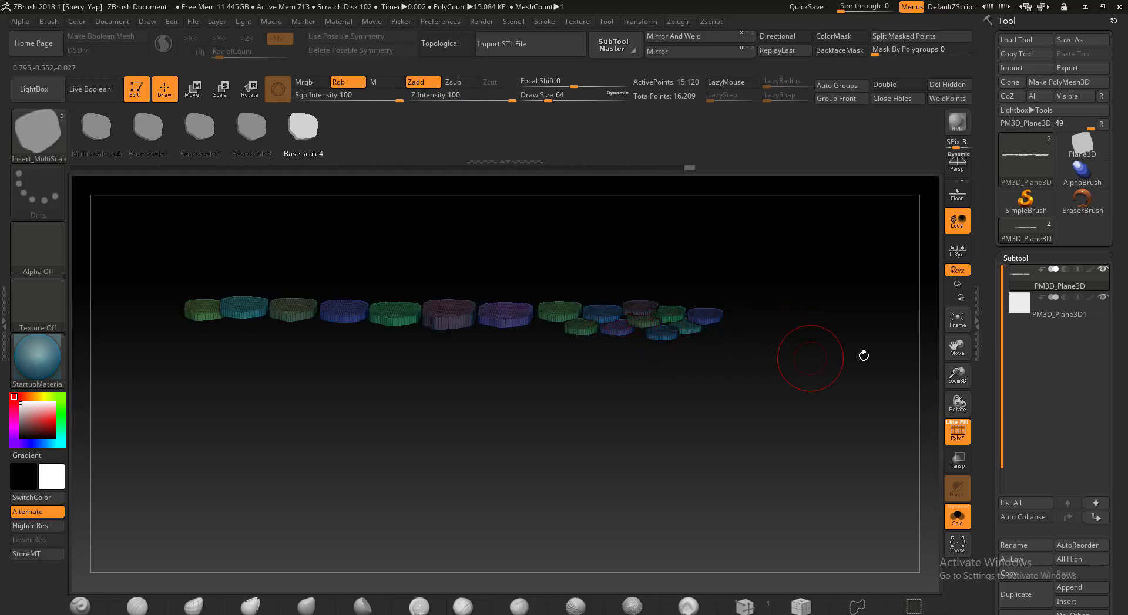
- Isolate the purple second-row scale, raise it slightly along Z and restore the full set of scales
left_click(618, 324, "ctrl+shift")
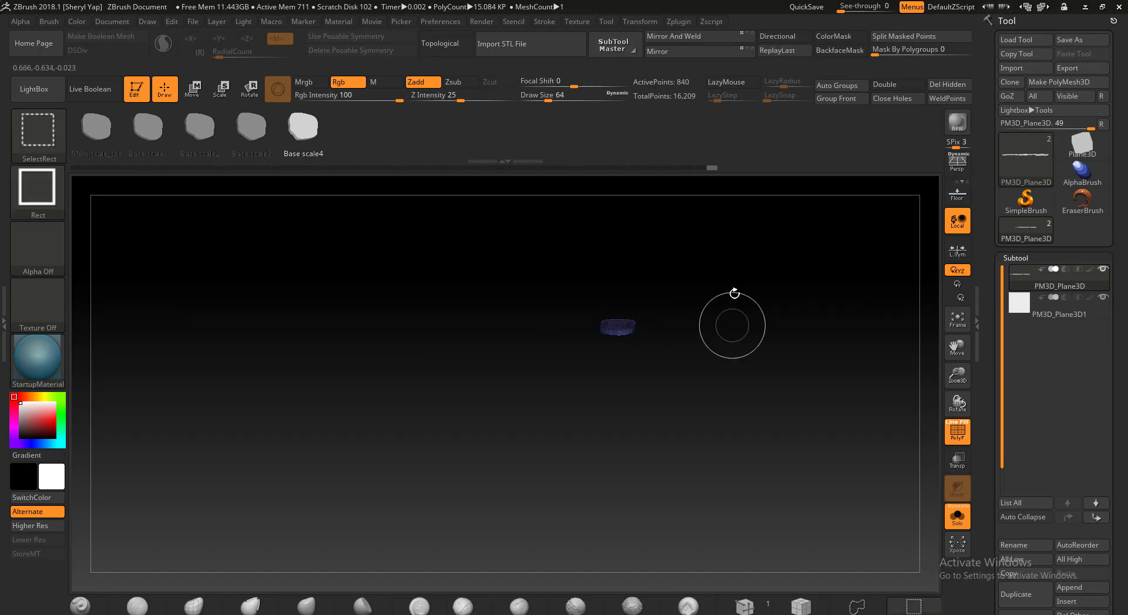
key("w")
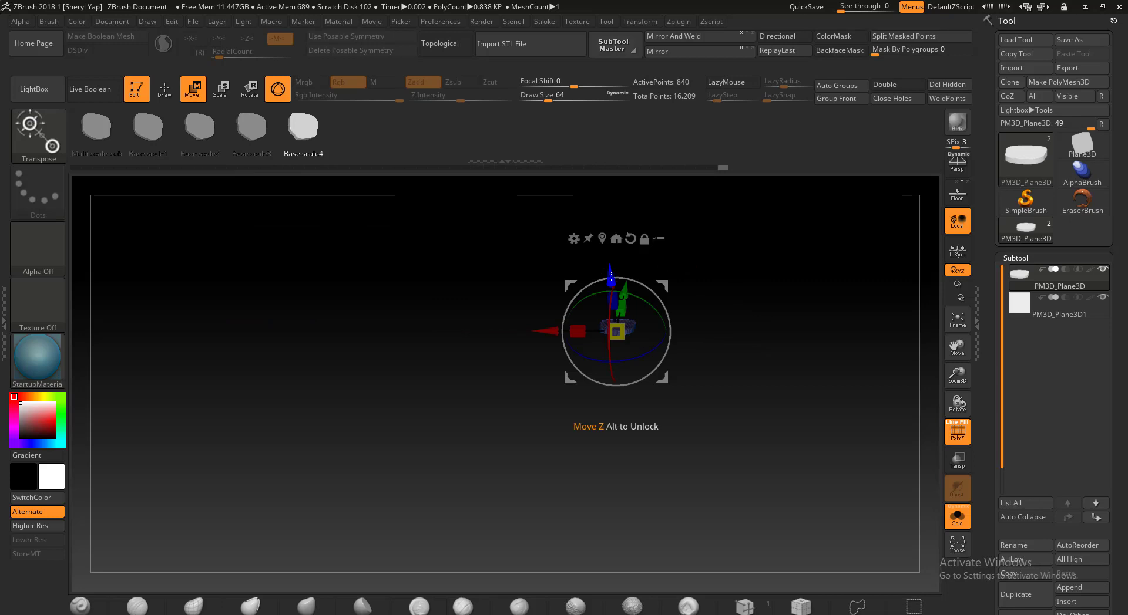
left_click(810, 322, "ctrl+shift")
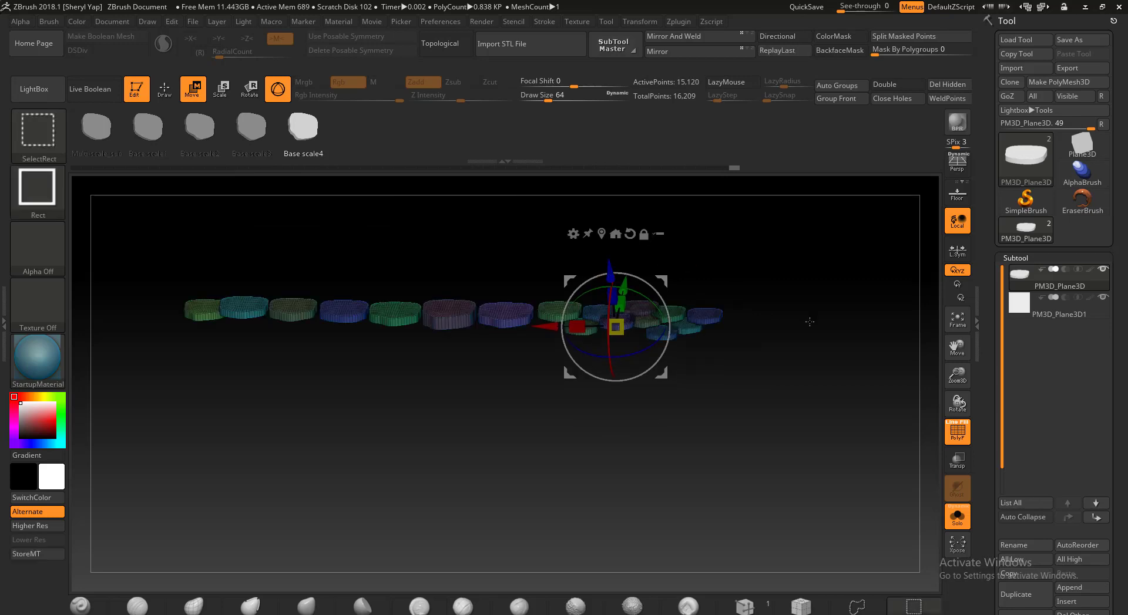
- Mask everything except the teal scale near the second row's end, reset the gizmo orientation and raise the scale slightly along Z
left_click_drag(809, 322, 806, 320)
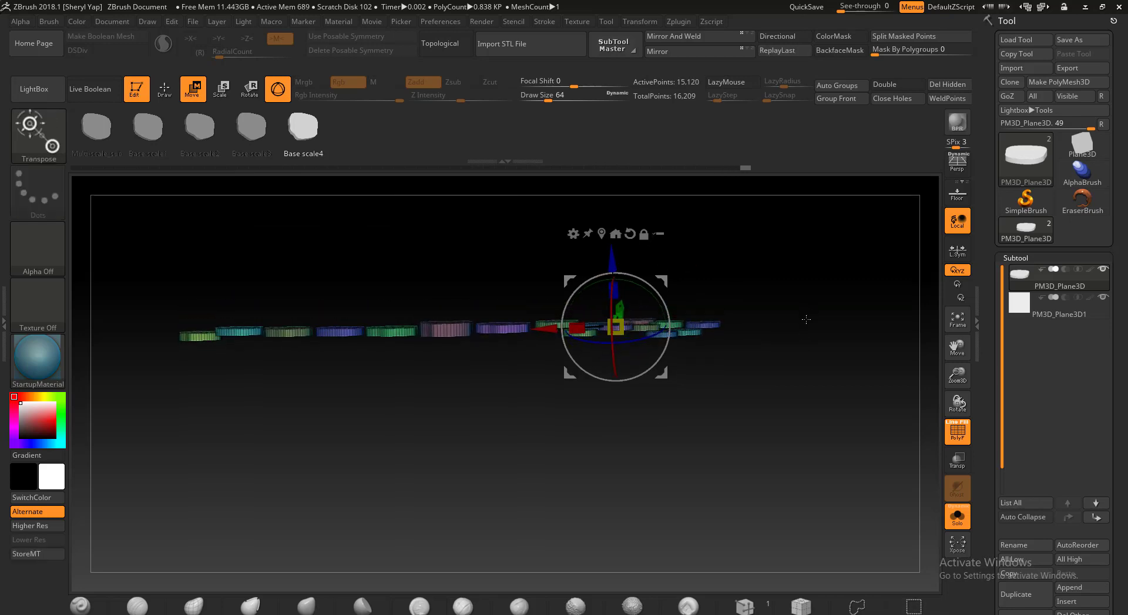
left_click(695, 333)
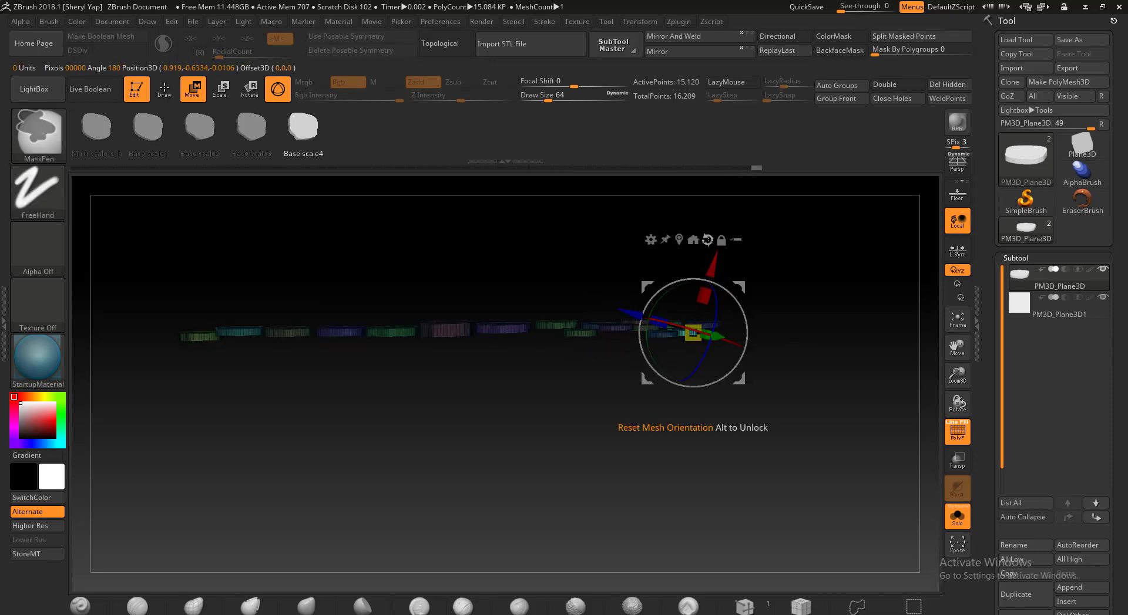
left_click(707, 240)
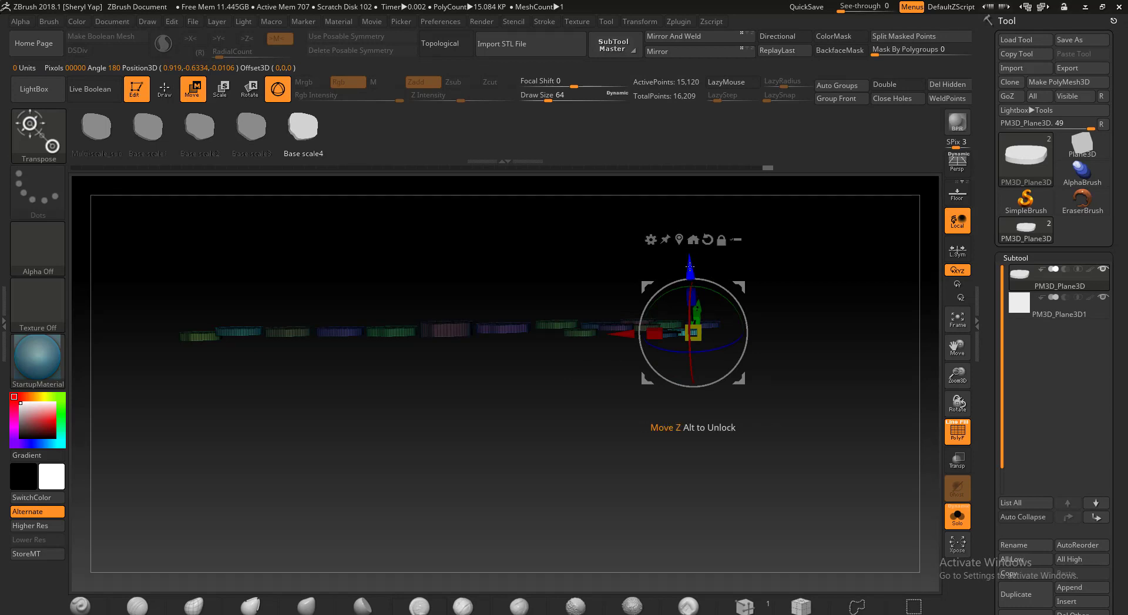
left_click_drag(690, 266, 694, 263)
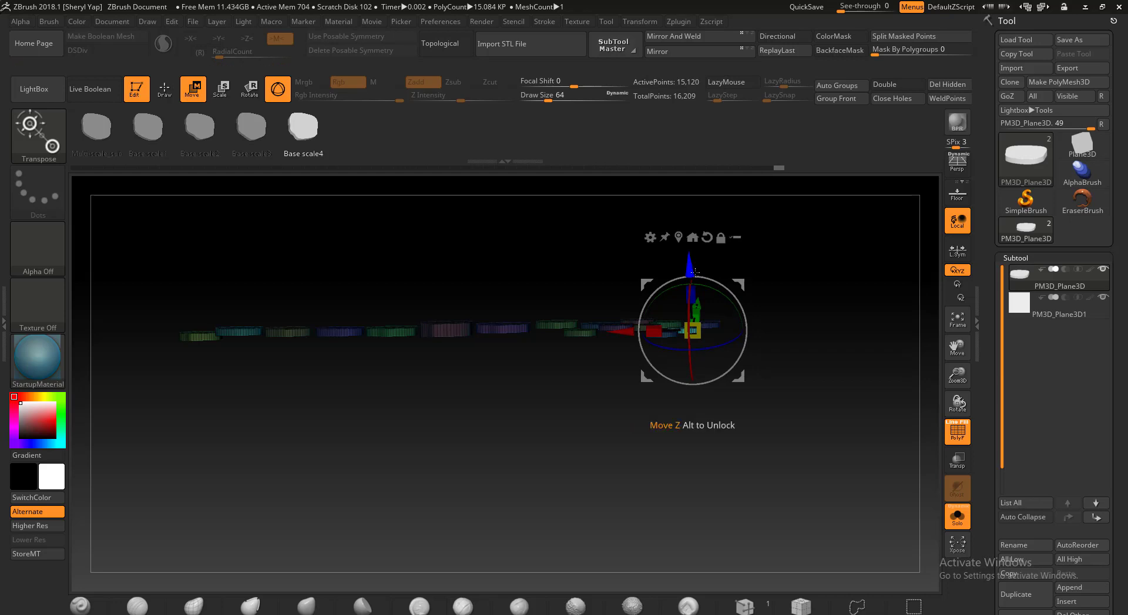
- Mask everything except the blue scale beside the teal one, realign the gizmo and raise the scale slightly along Z
left_click(671, 333, "alt")
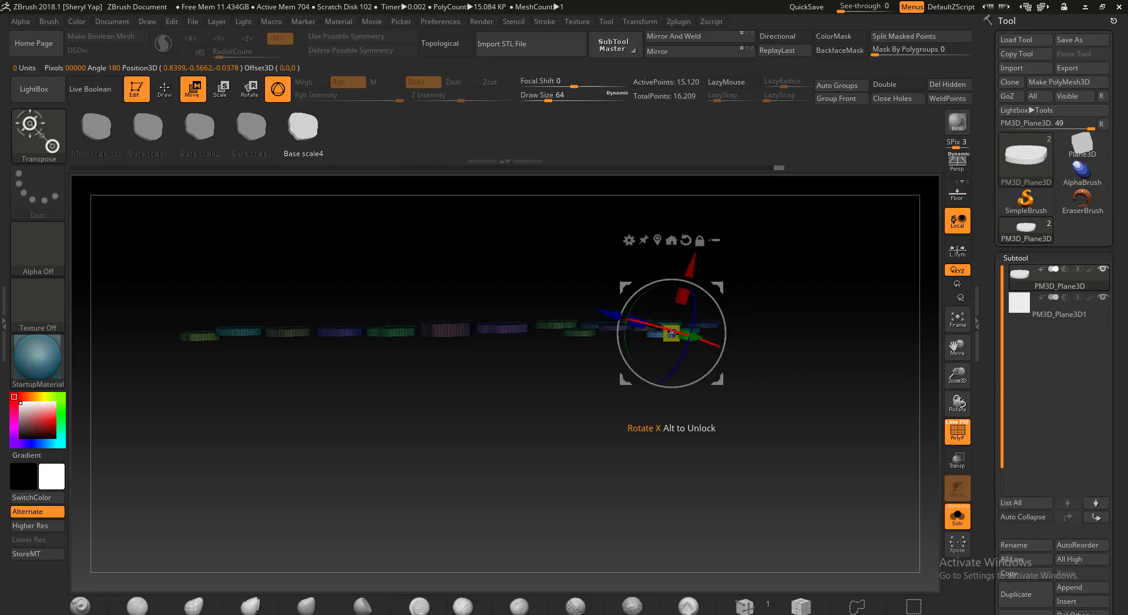
left_click(685, 240)
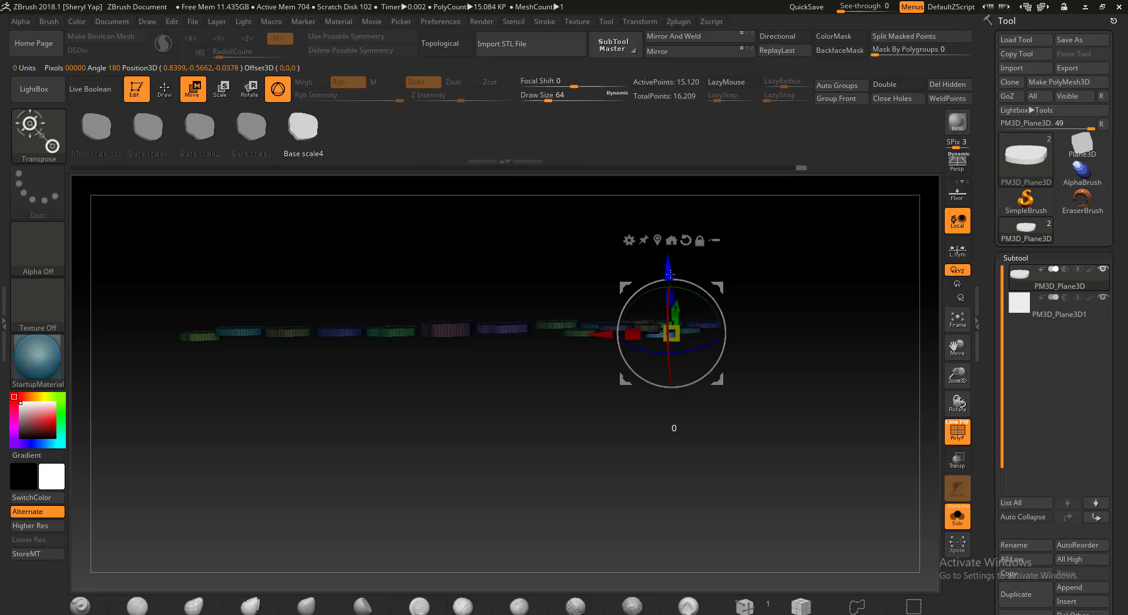
left_click_drag(670, 274, 670, 270)
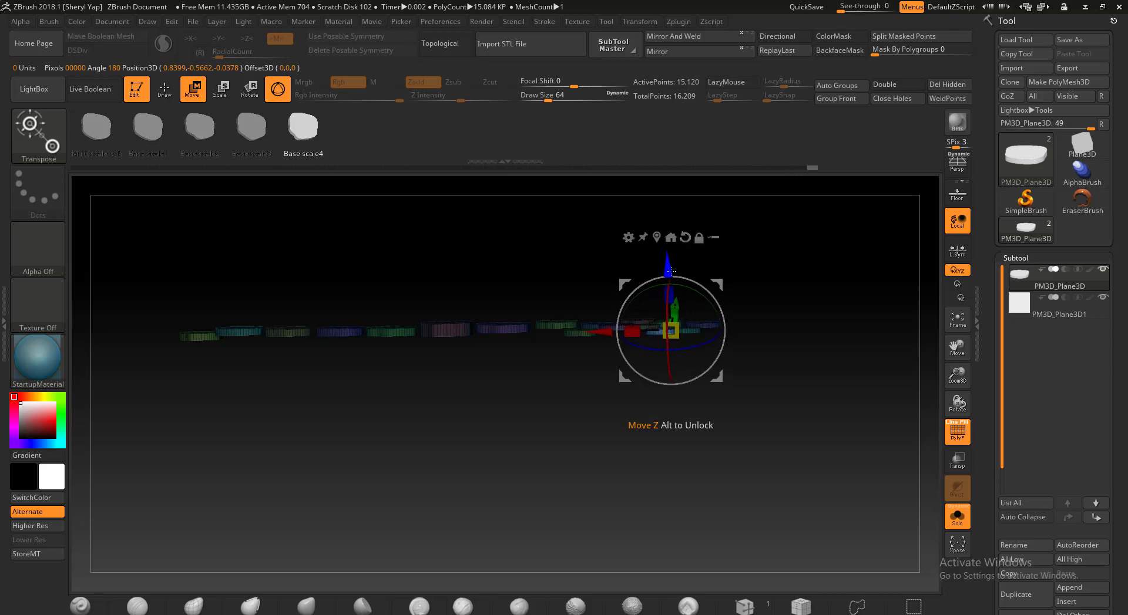
- Turn off the polyframe display and slide the unmasked blue scale about 0.036 along Y toward the upper row
left_click_drag(820, 309, 831, 383)
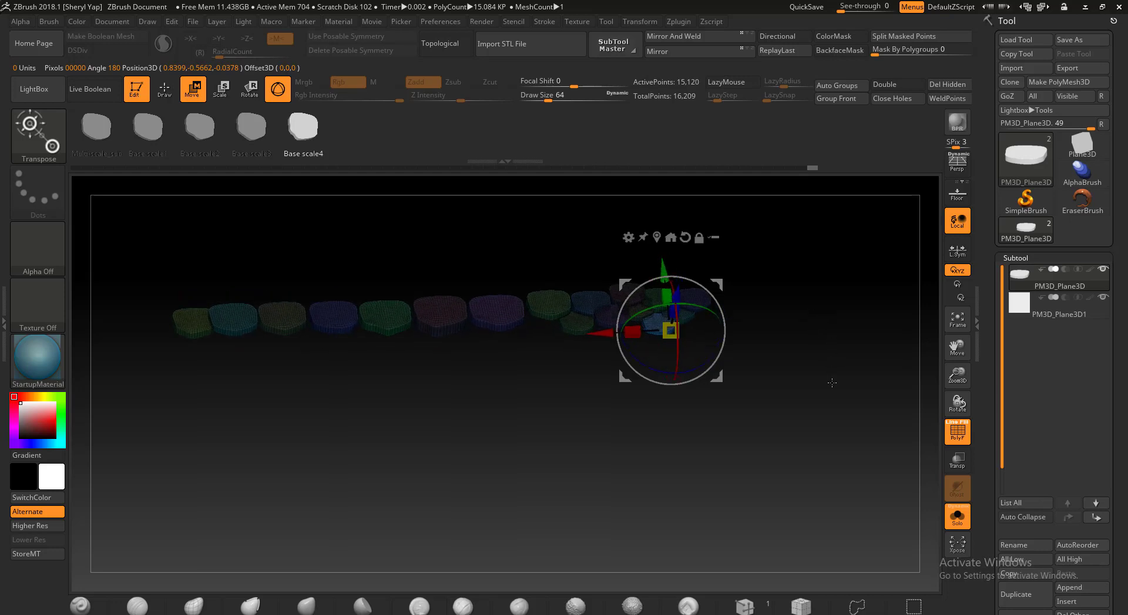
left_click(960, 437)
left_click_drag(862, 418, 859, 498)
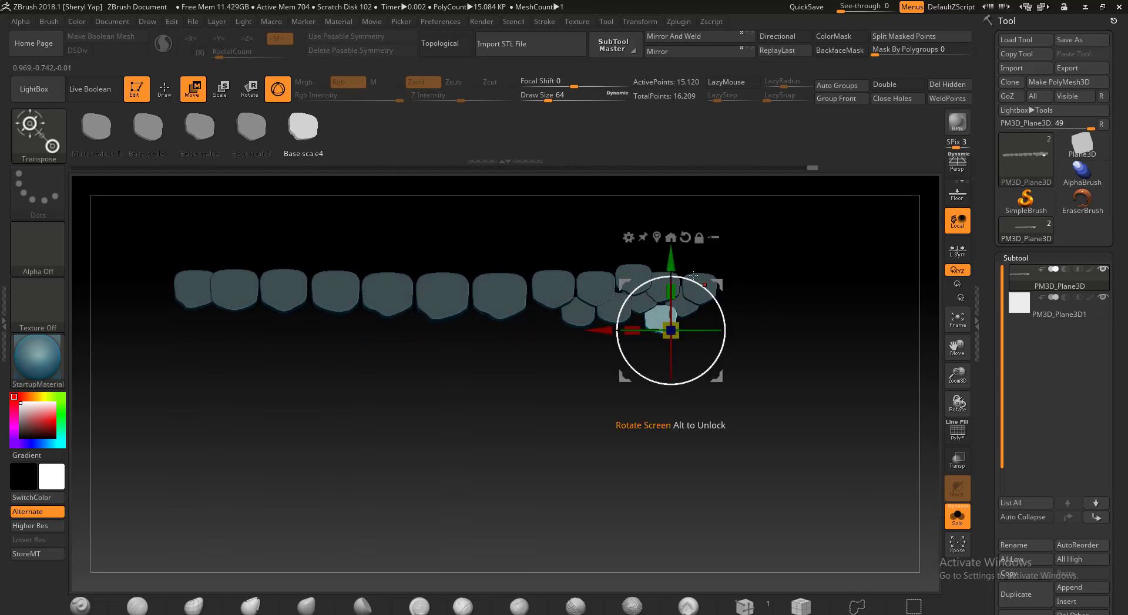
left_click_drag(671, 263, 672, 253)
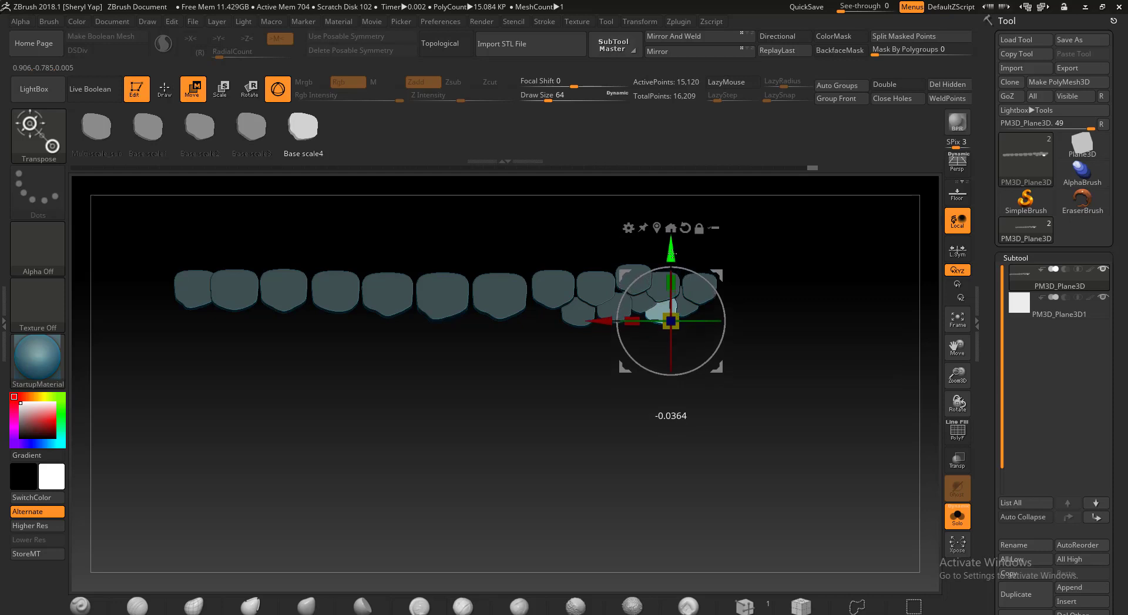
- Mask all but the second scale of the lower row, reset the gizmo orientation, nudge the scale and clear the mask
left_click(609, 307, "ctrl")
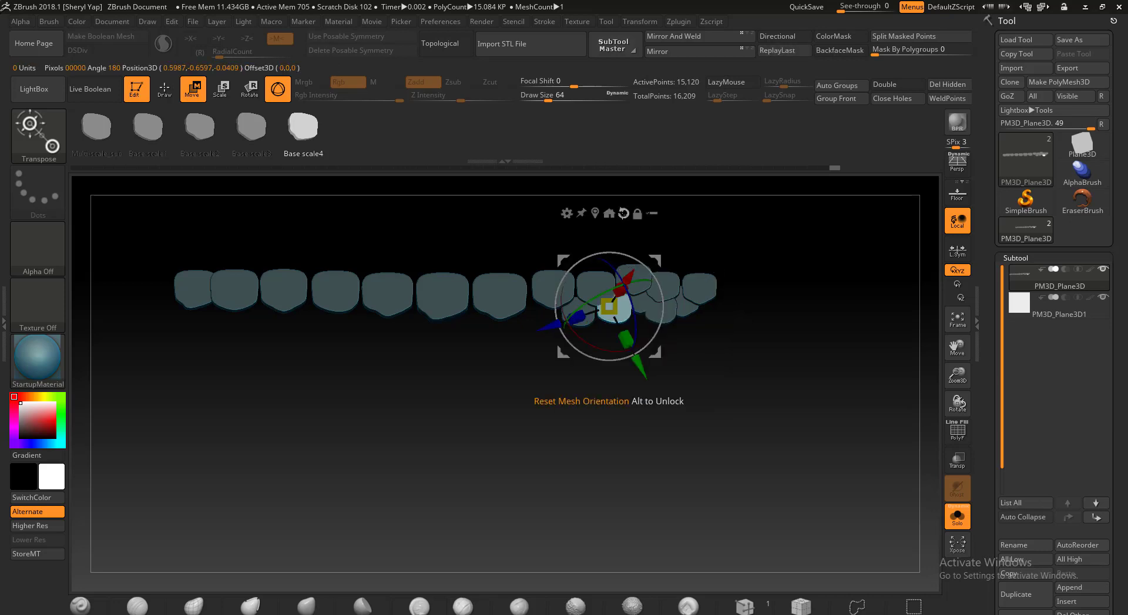
left_click(623, 213)
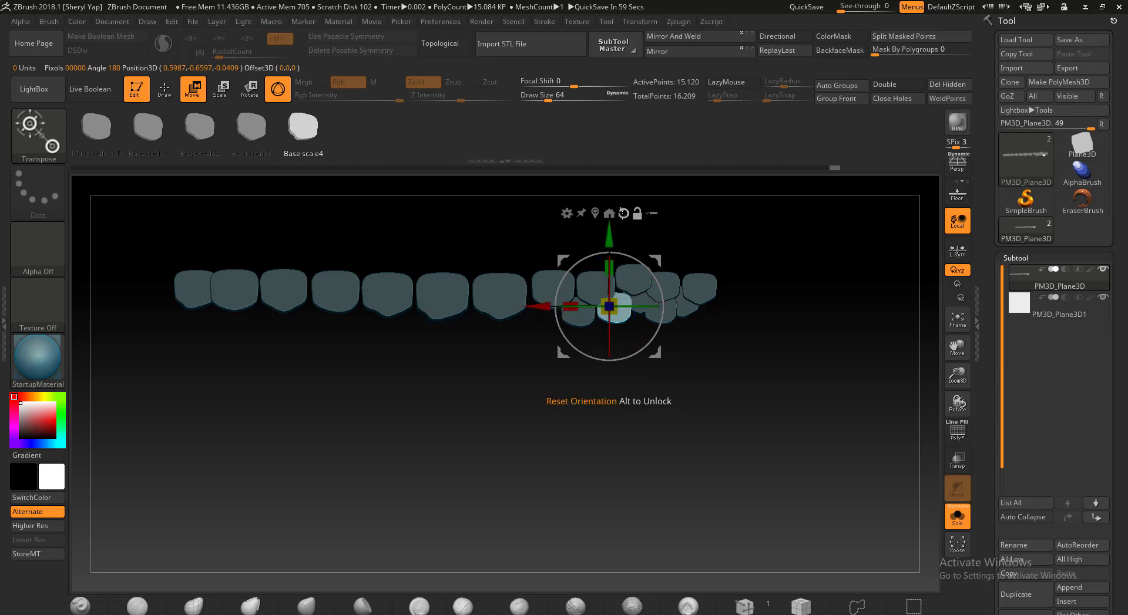
left_click_drag(611, 234, 610, 230)
left_click_drag(771, 305, 763, 238)
left_click_drag(612, 233, 613, 238)
mouse_move(745, 264)
left_mouse_down()
mouse_move(744, 391)
mouse_move(786, 388)
left_mouse_up()
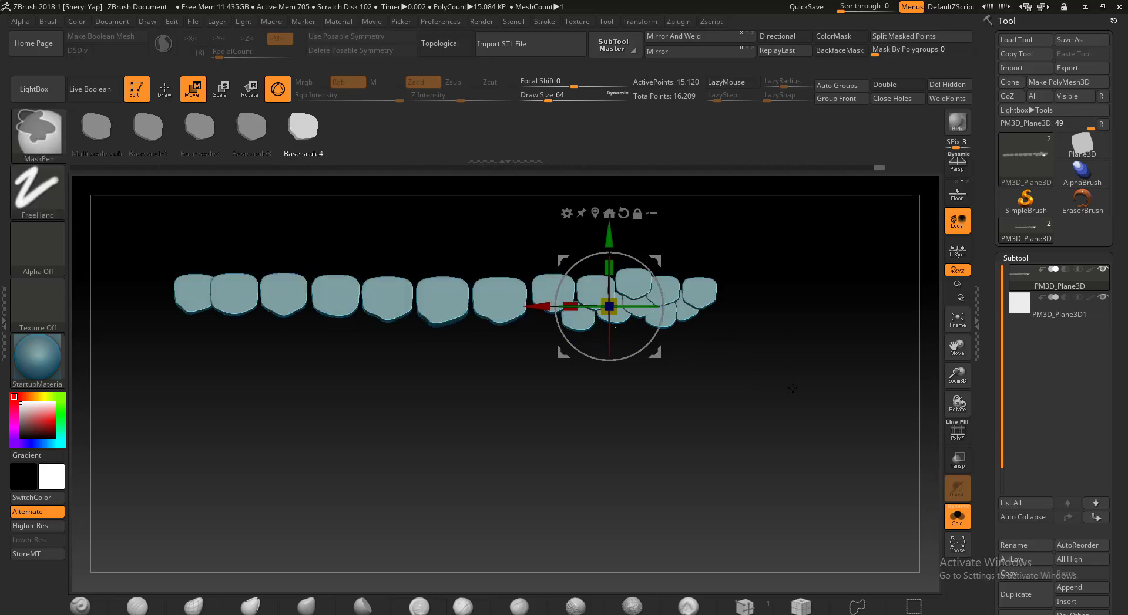
key("q")
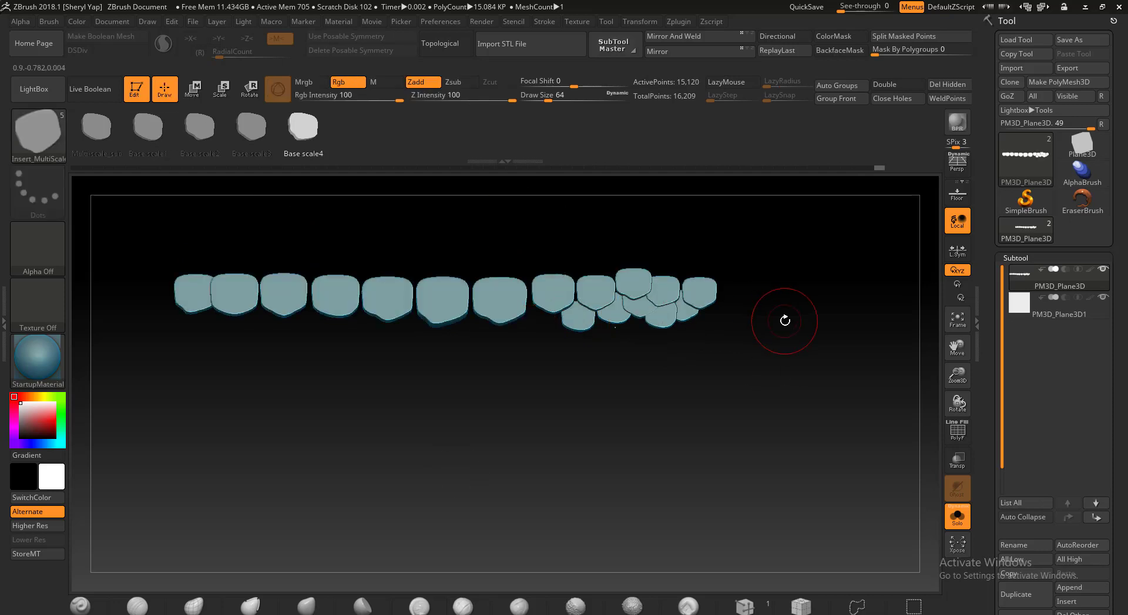
- Show the base plane together with the scales and raise the whole scale set about 0.0325 along Z
left_click(957, 517)
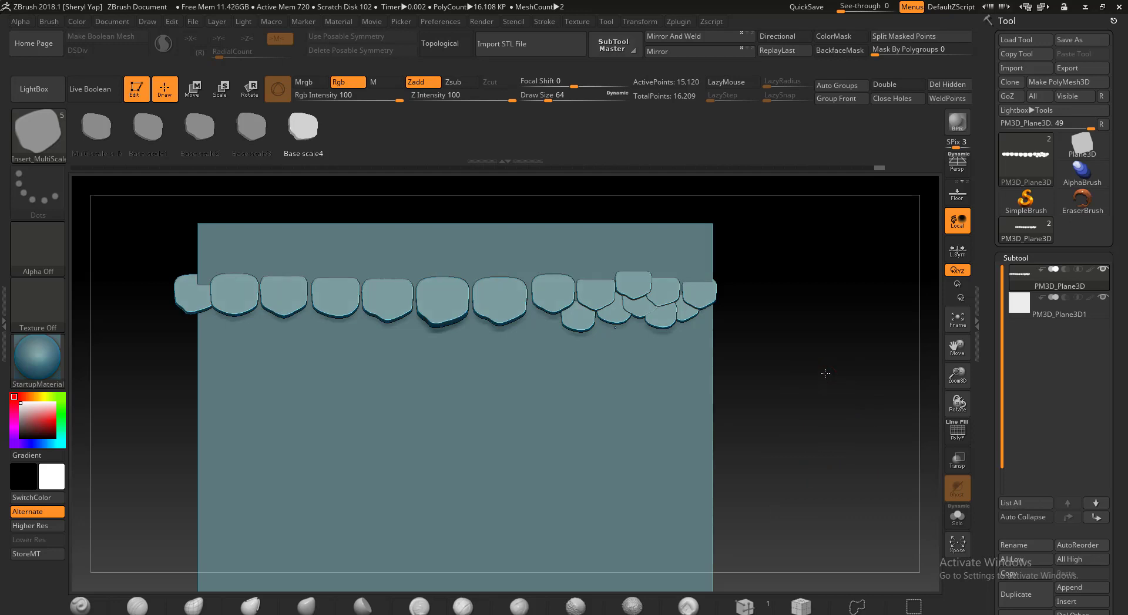
left_click_drag(825, 374, 824, 272)
key("w")
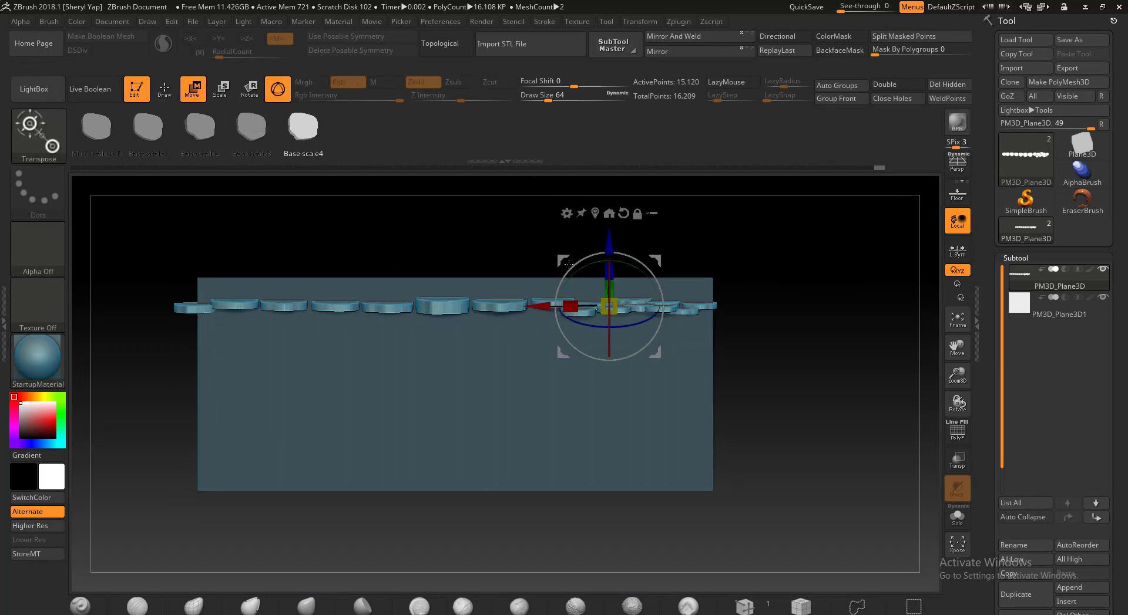
left_click_drag(608, 243, 608, 235)
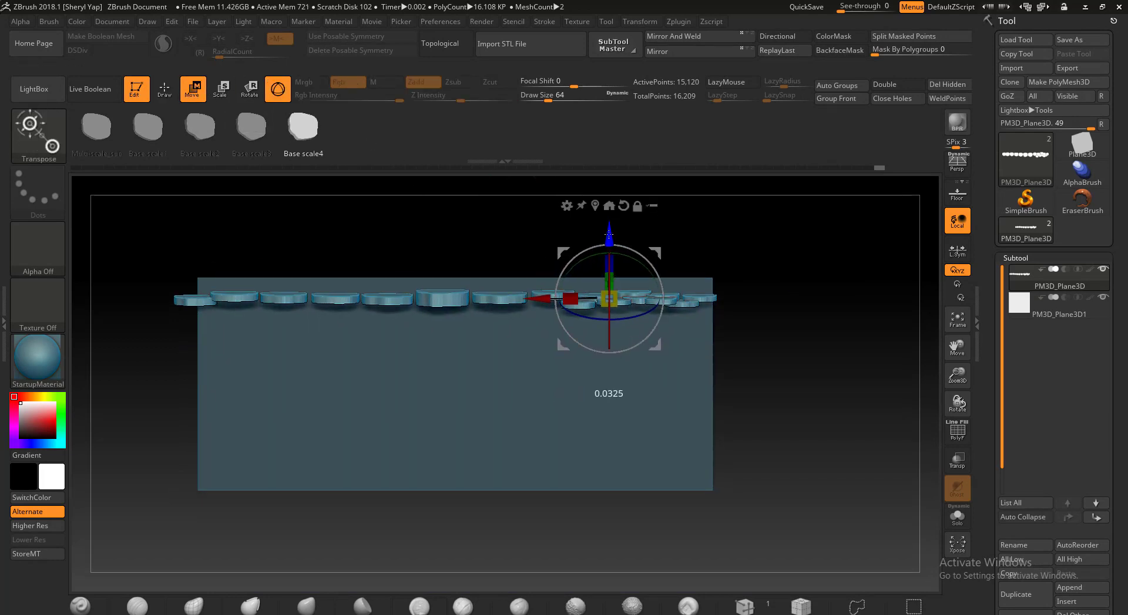
left_click_drag(765, 335, 751, 376)
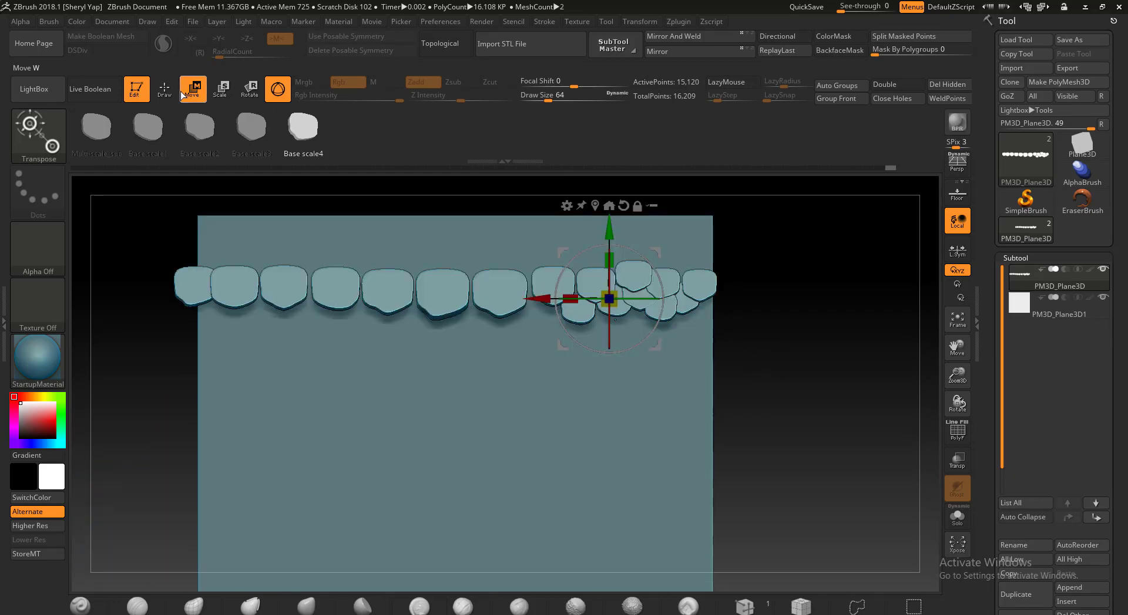
- Make the plane the active subtool and insert a Base scale2 below the gap between the fifth and sixth scales
left_click(165, 89)
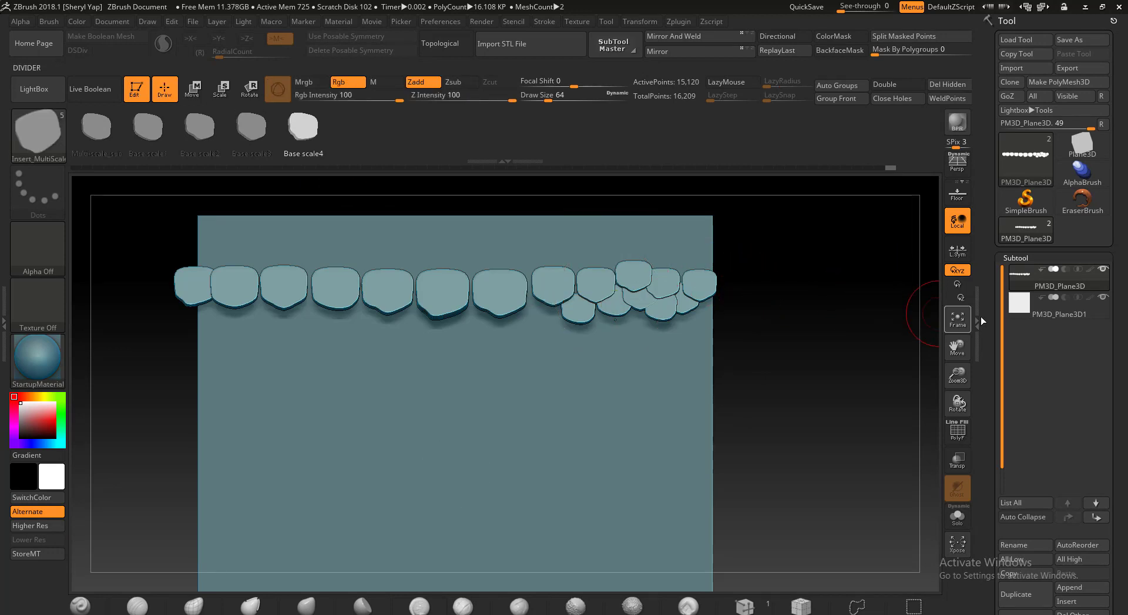
mouse_move(1041, 322)
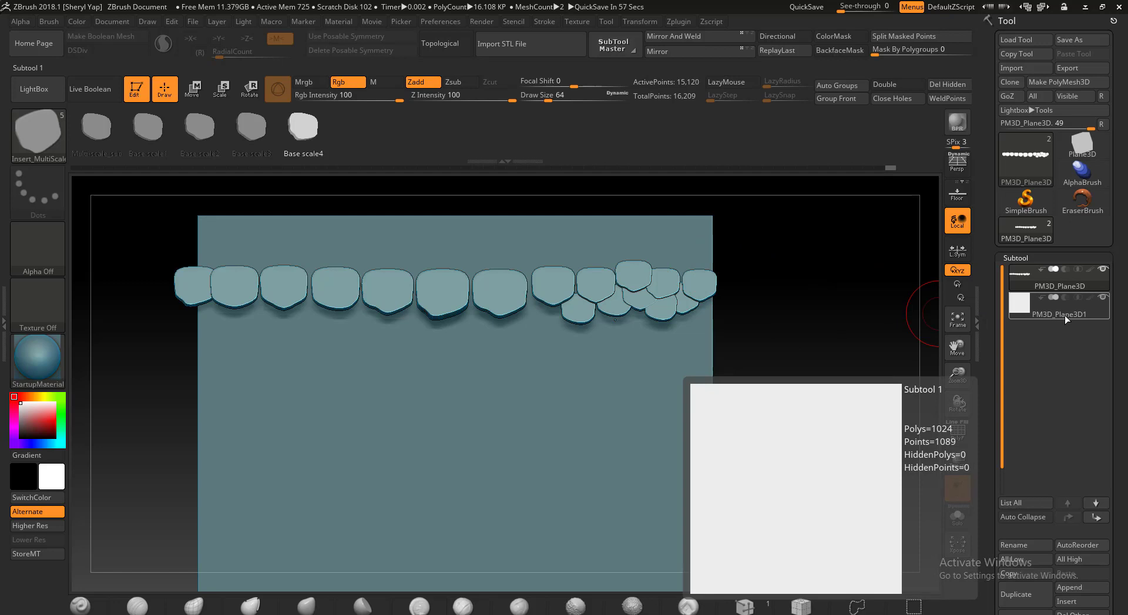
left_click(1064, 316)
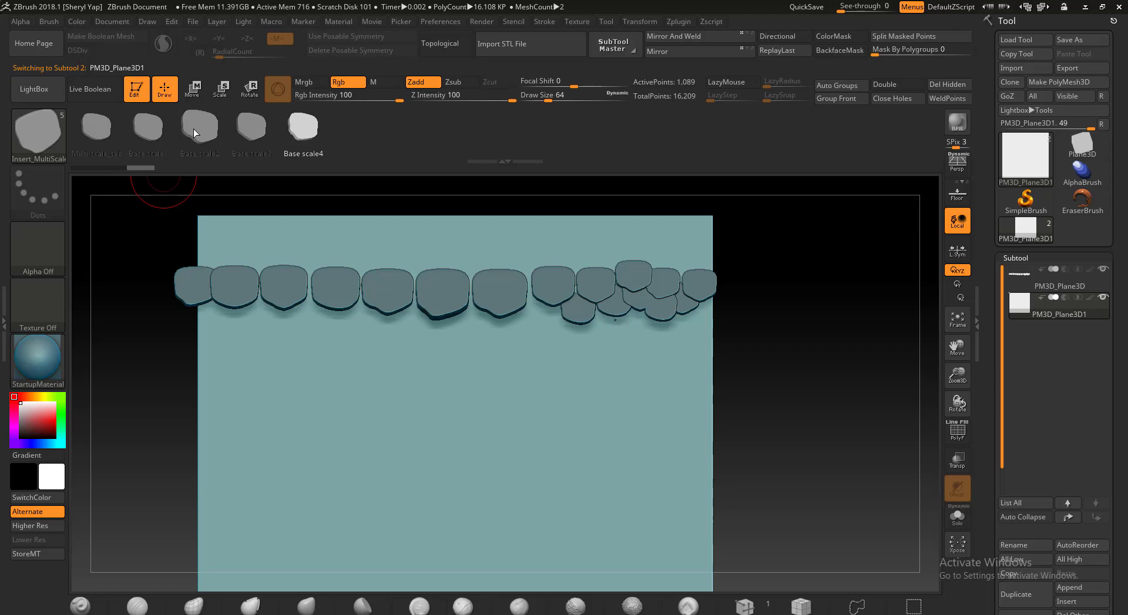
left_click(192, 129)
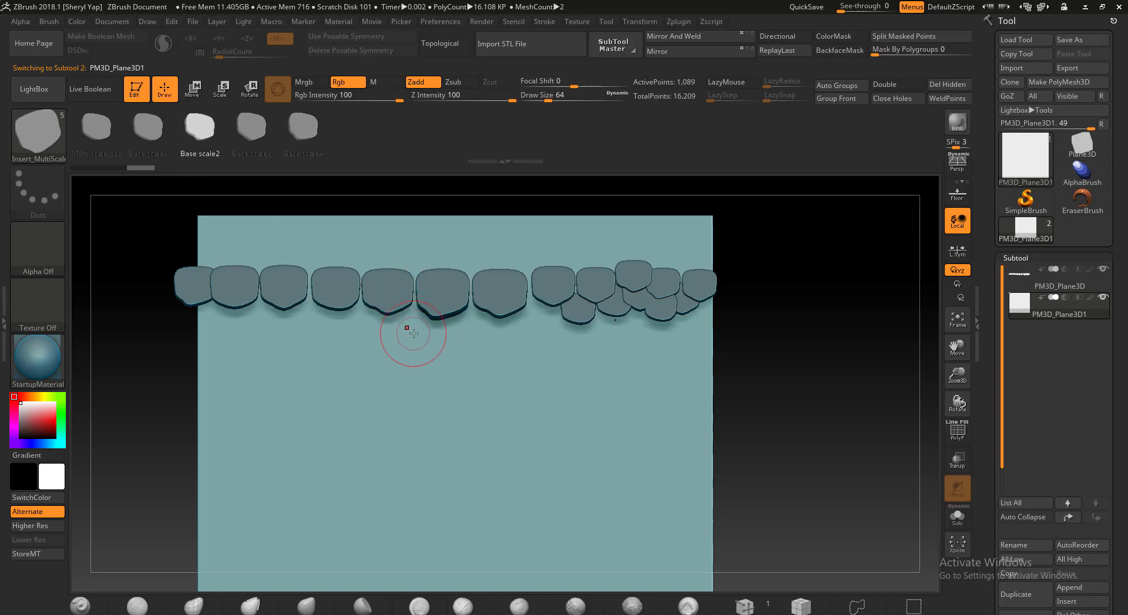
left_click_drag(409, 347, 410, 361)
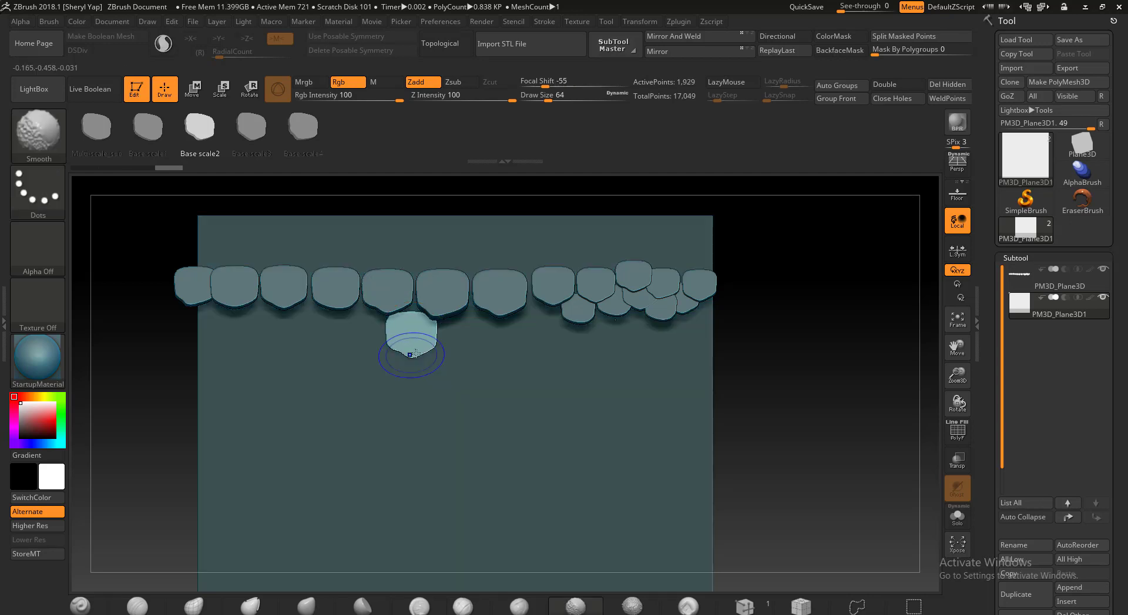
- Rotate the new scale to match the upper row's tilt and shift it along Z toward that row's depth
mouse_move(819, 381)
left_mouse_down()
mouse_move(760, 379)
mouse_move(770, 370)
left_mouse_up()
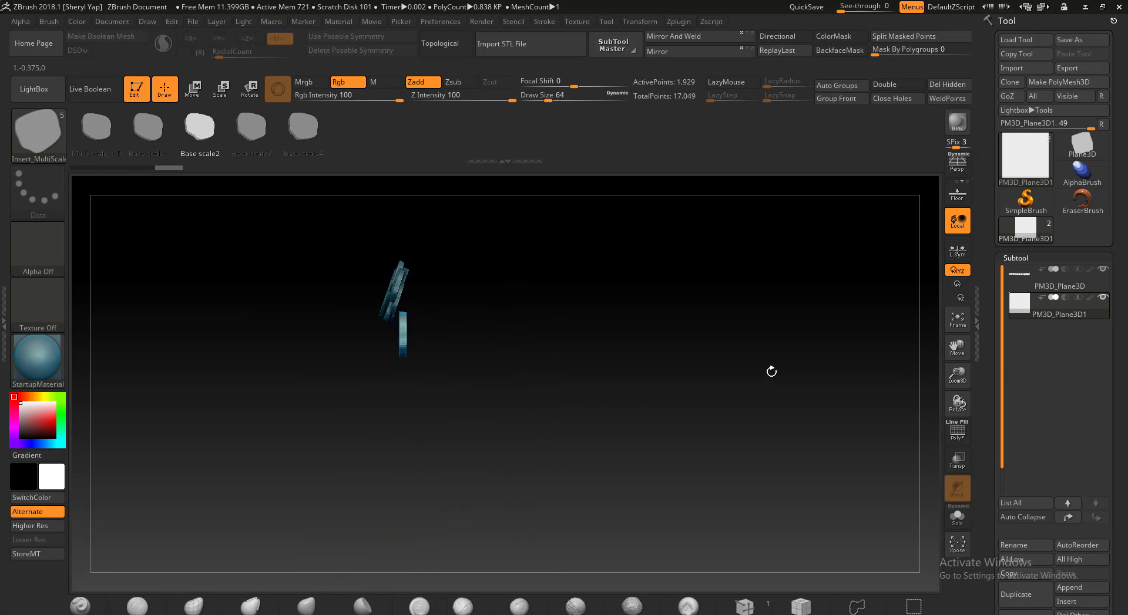
left_click(250, 89)
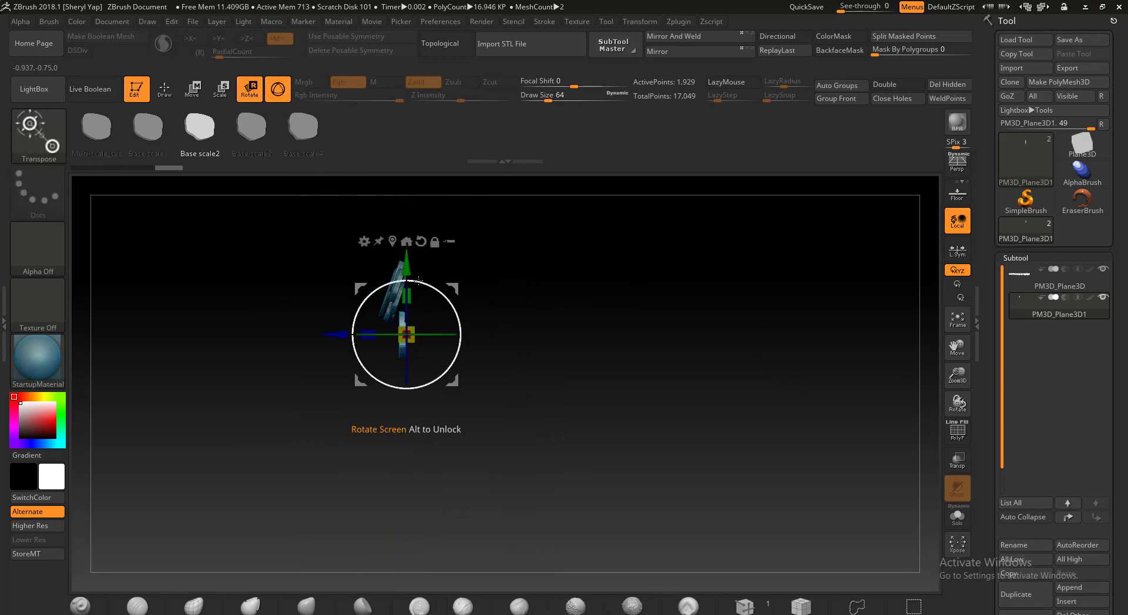
left_click_drag(407, 280, 422, 283)
left_click_drag(332, 307, 323, 303)
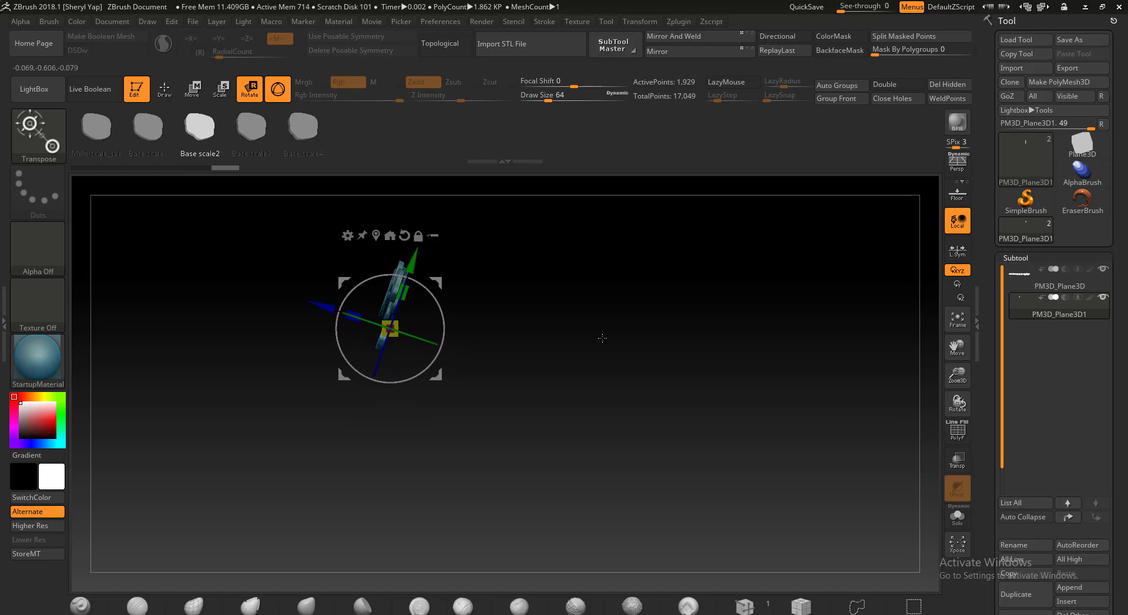
- Slide the new scale up along Y so its upper edge tucks under the first row
left_click_drag(602, 339, 659, 349)
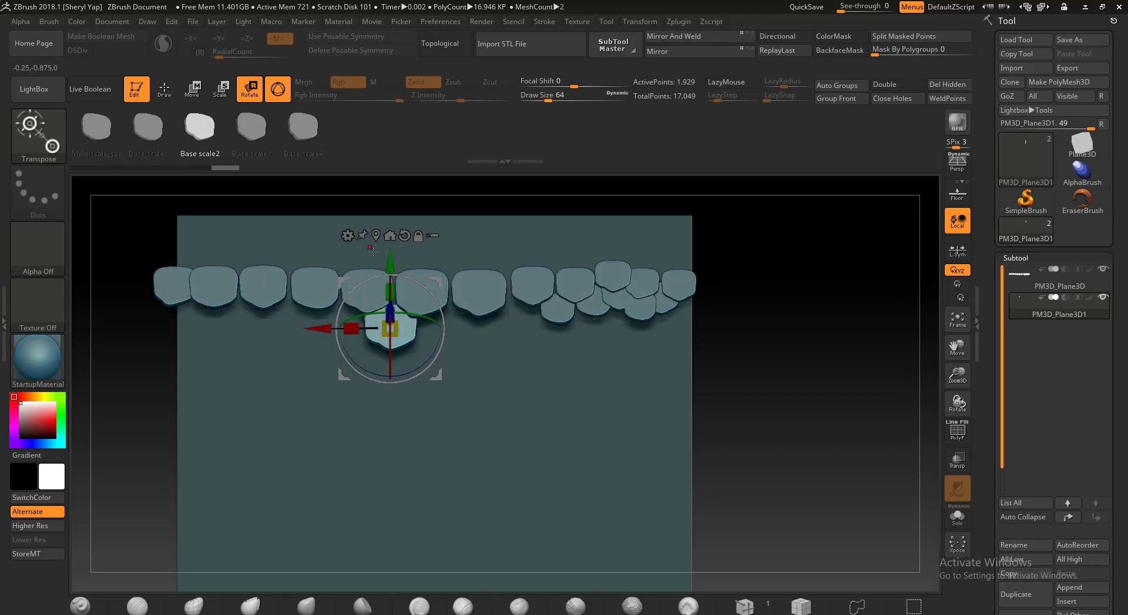
left_click_drag(389, 267, 389, 258)
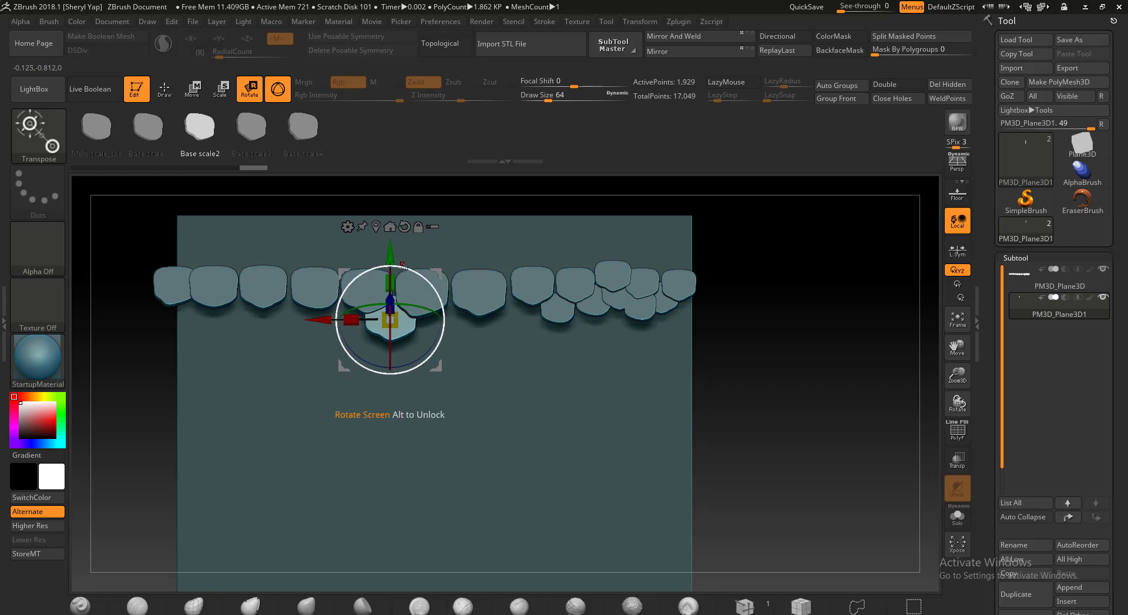
key("q")
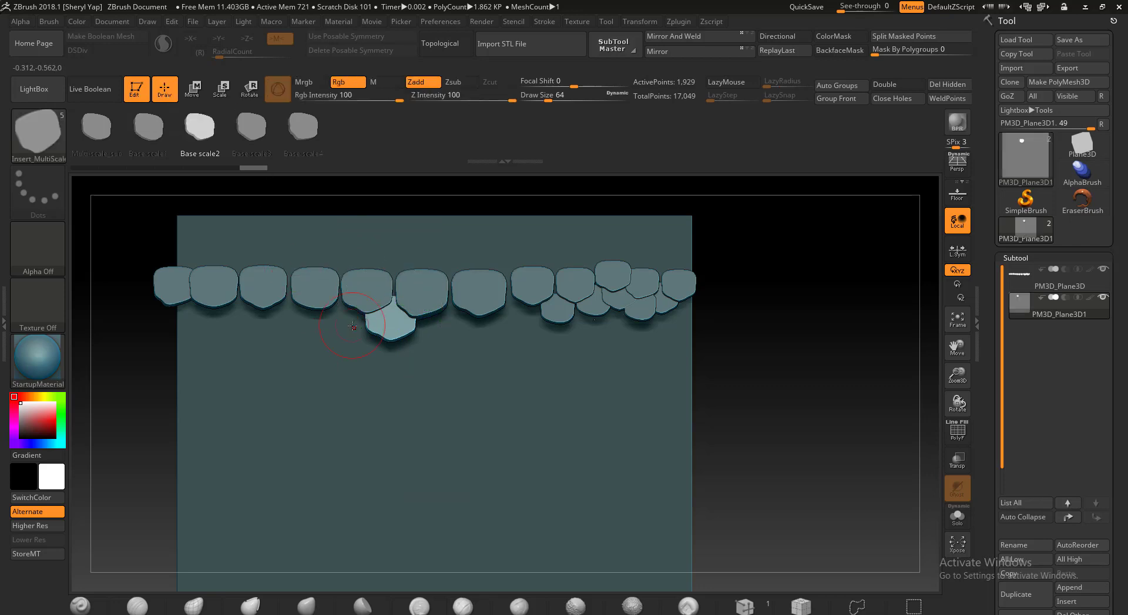
- Insert a second Base scale2 on the other side of the sixth scale, shifting it along Z and X to sit beside its neighbour
mouse_move(447, 326)
left_mouse_down()
mouse_move(446, 354)
mouse_move(450, 342)
left_mouse_up()
left_click_drag(747, 360, 699, 339)
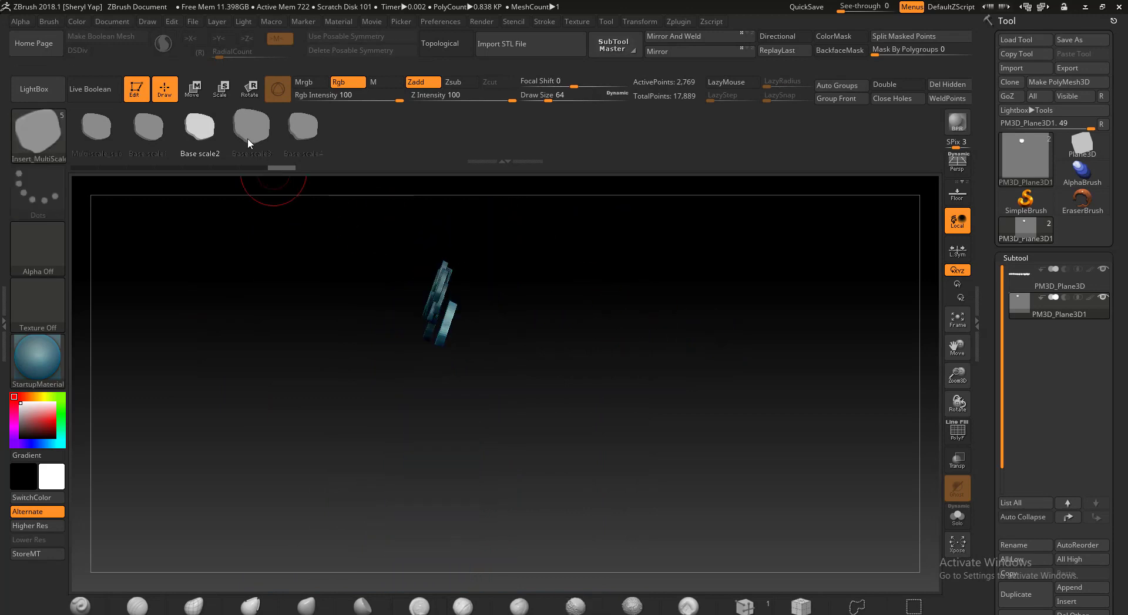
left_click(195, 89)
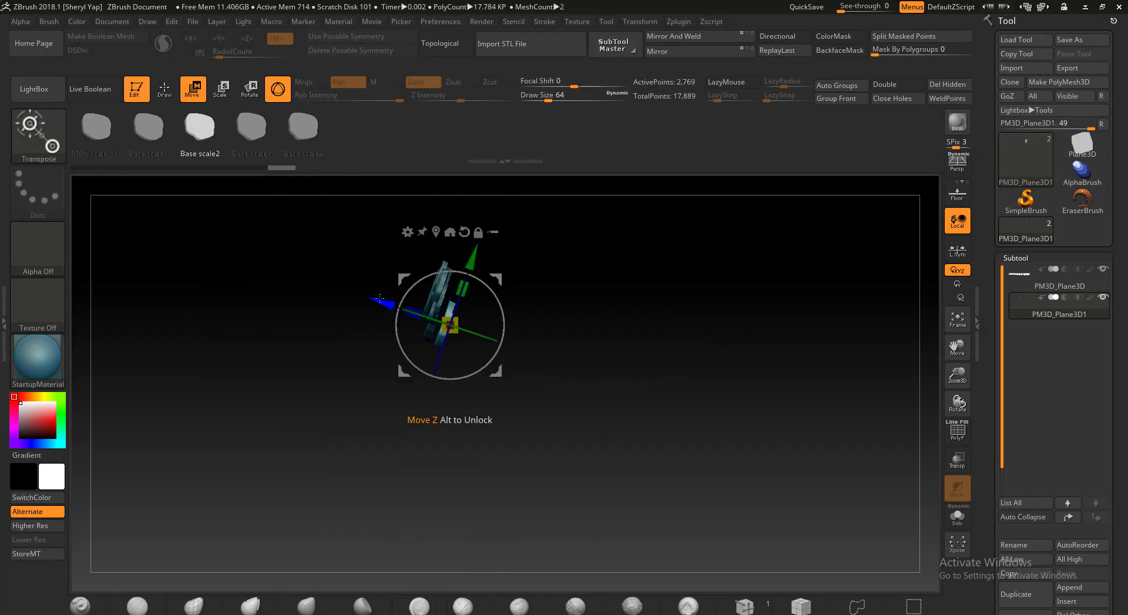
left_click_drag(376, 302, 369, 299)
left_click_drag(639, 328, 700, 349, "shift")
left_click_drag(382, 319, 374, 320)
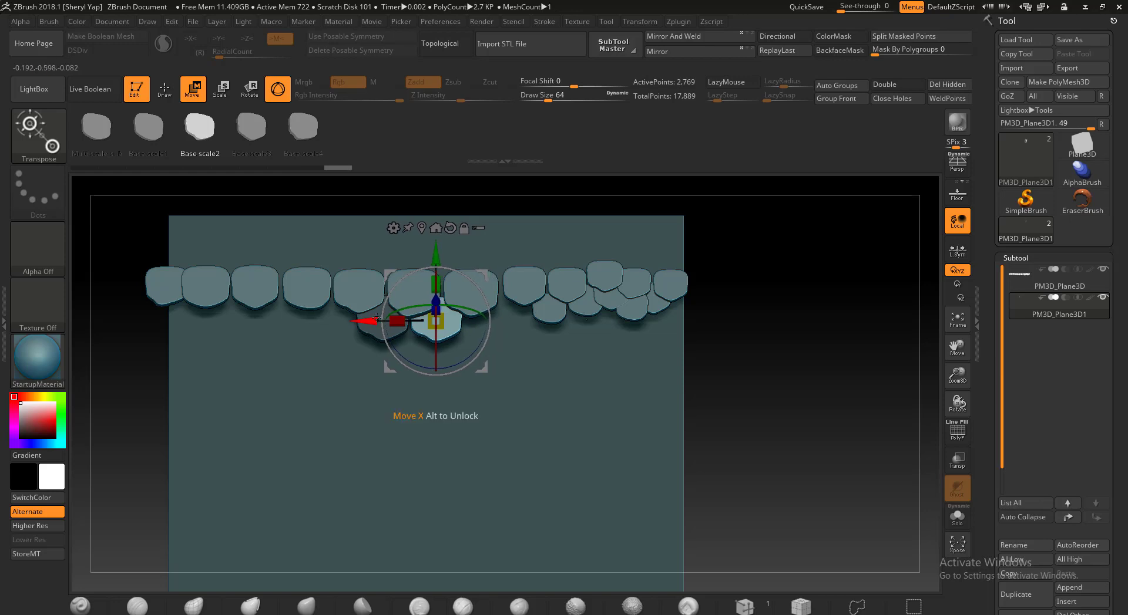
- Insert a Base scale1 below the gap between the fourth and fifth upper scales and shift it along Z toward that row's depth
left_click(142, 129)
key("q")
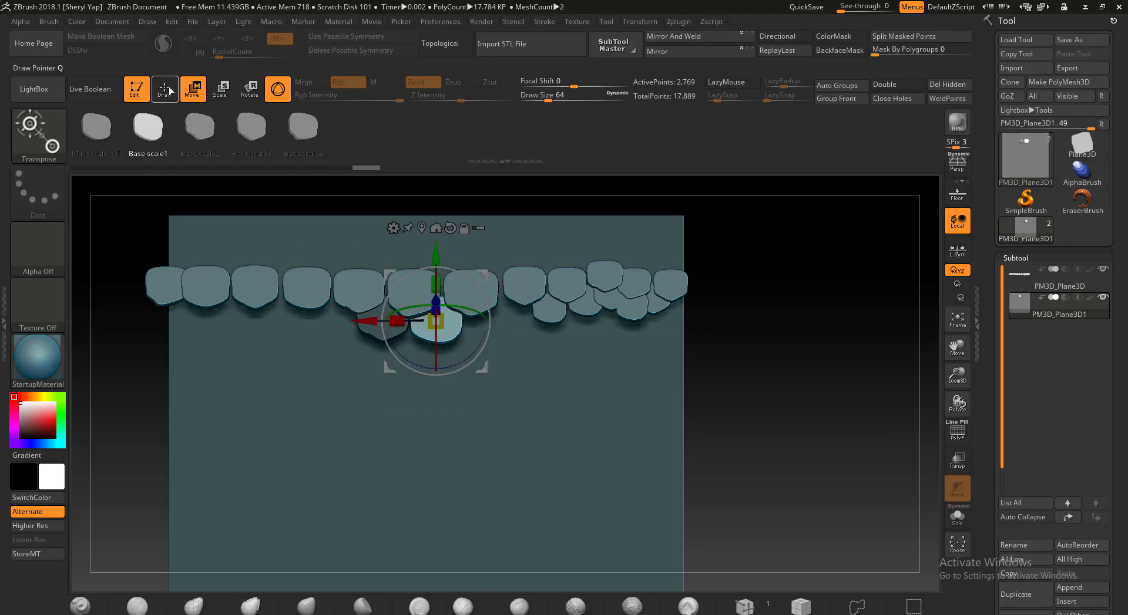
left_click_drag(334, 320, 331, 339)
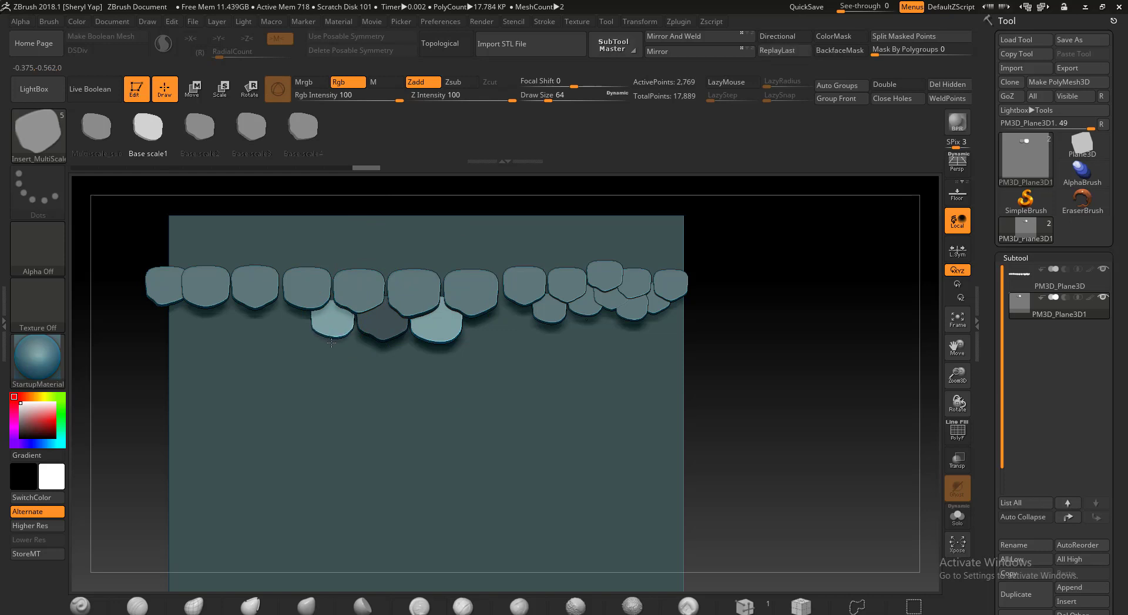
left_click_drag(331, 344, 331, 344)
left_click_drag(801, 361, 773, 326)
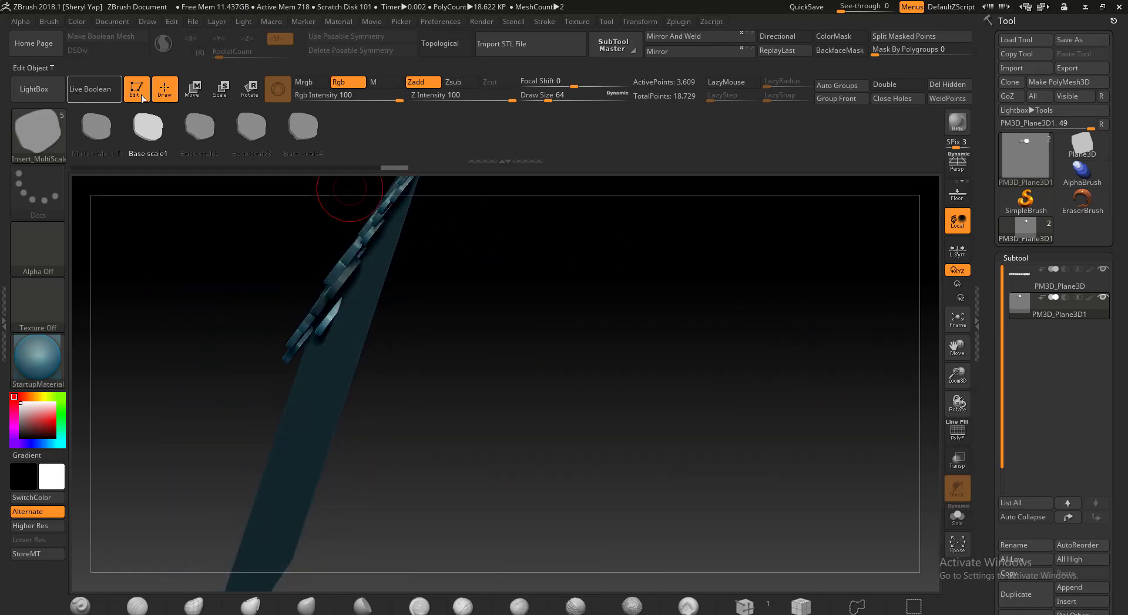
left_click(199, 90)
left_click_drag(274, 271, 268, 262)
left_click_drag(539, 319, 588, 357)
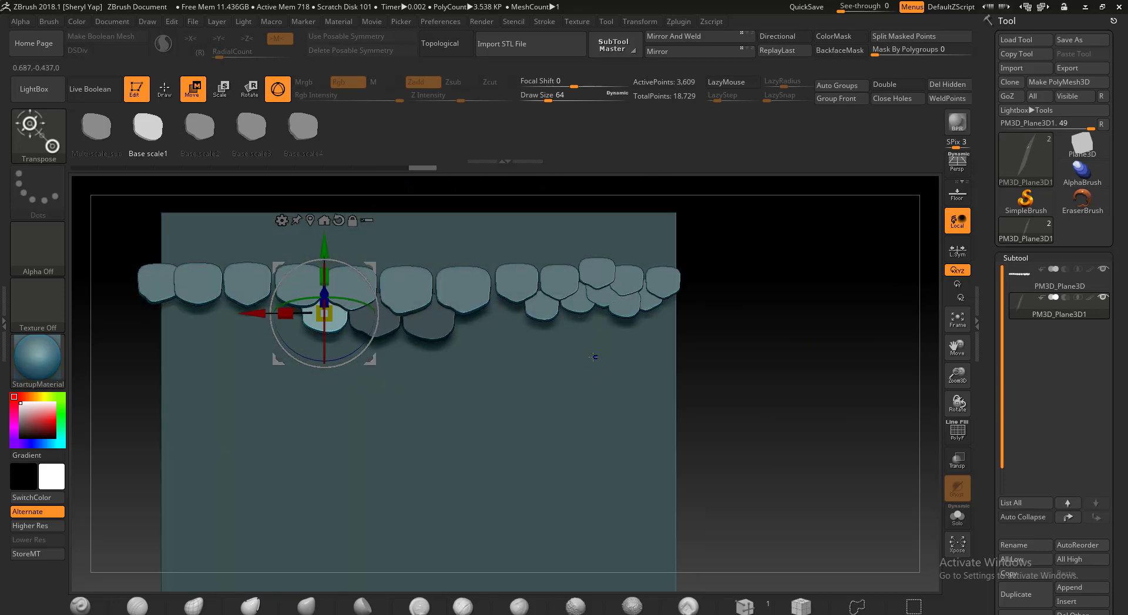
- Insert a Base scale4 below the gap between the third and fourth upper scales and shift it along Z to its neighbours' depth
left_click(164, 88)
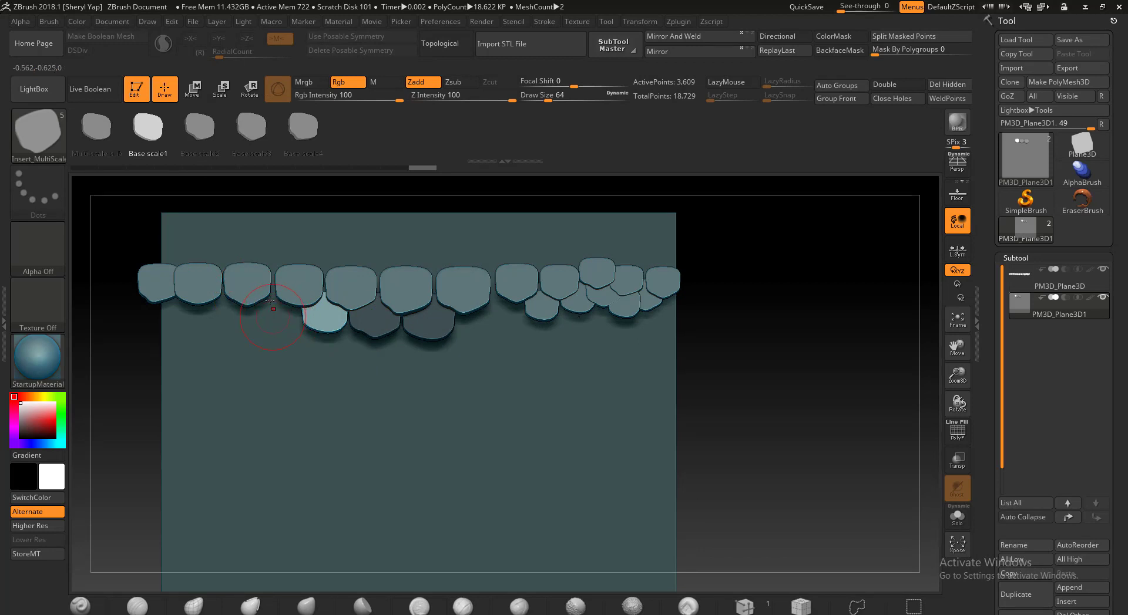
left_click(301, 137)
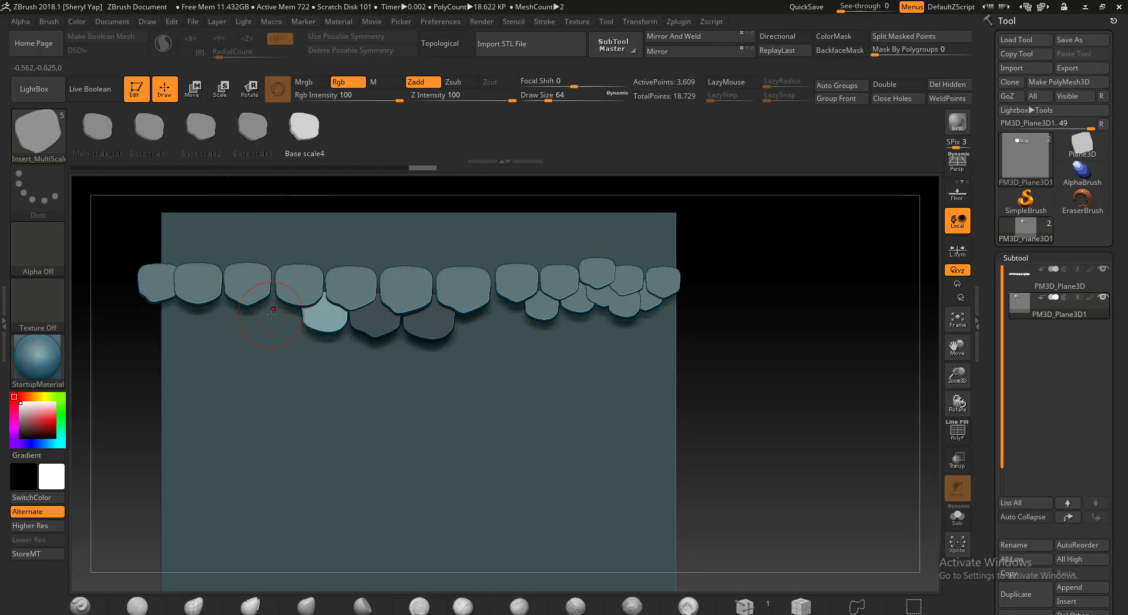
left_click_drag(267, 328, 269, 335)
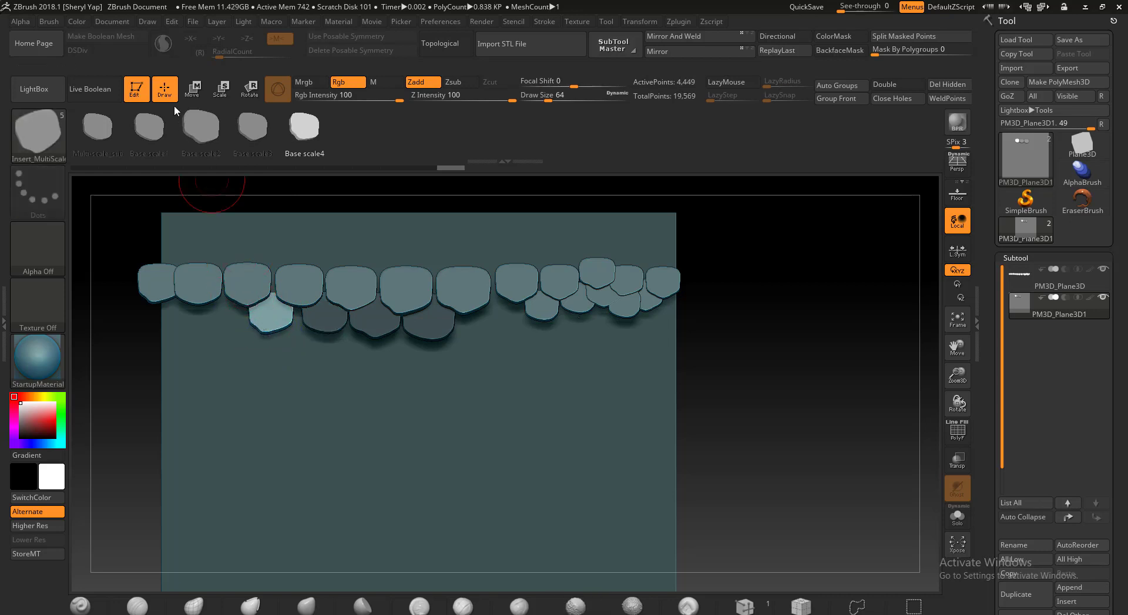
key("w")
left_click_drag(205, 313, 213, 313)
left_click_drag(732, 361, 690, 358)
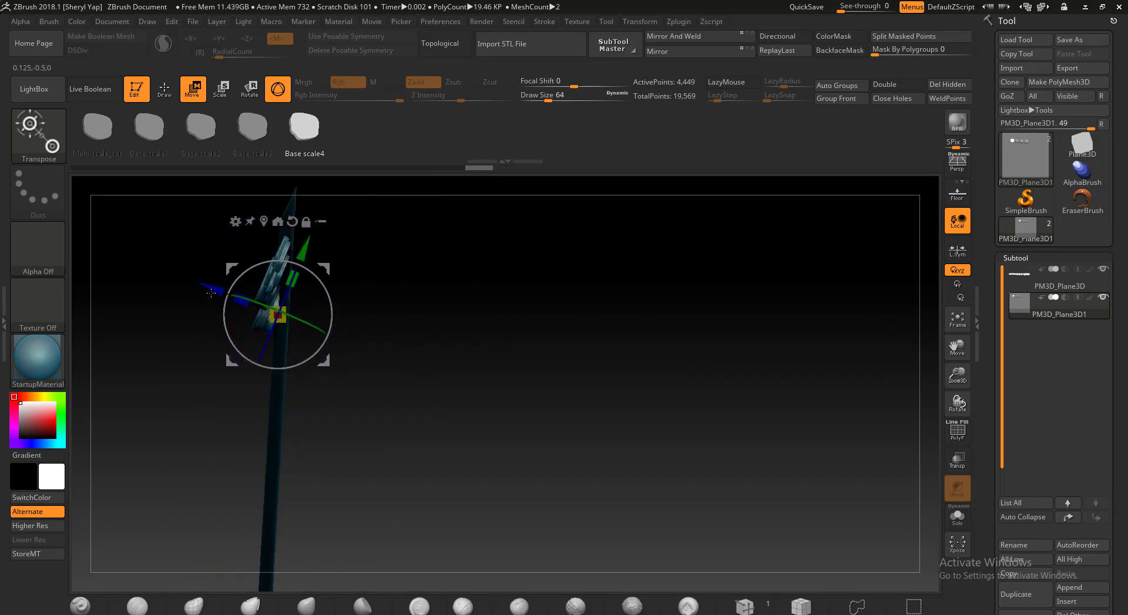
left_click_drag(211, 293, 202, 289)
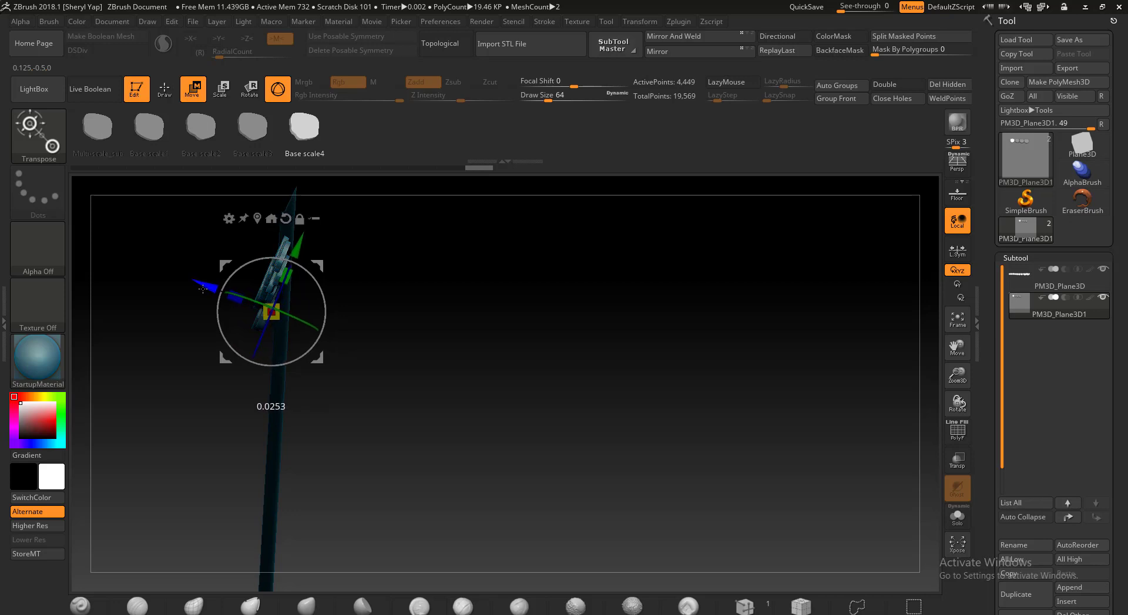
left_click_drag(500, 329, 538, 341)
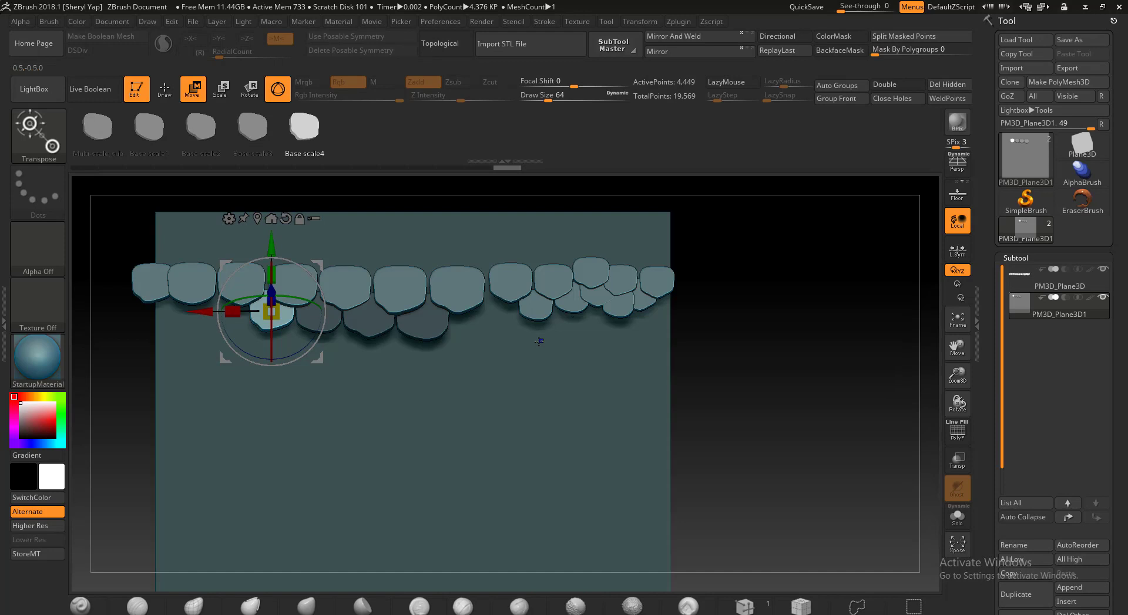
mouse_move(711, 344)
left_mouse_down()
mouse_move(680, 334)
mouse_move(725, 339)
left_mouse_up()
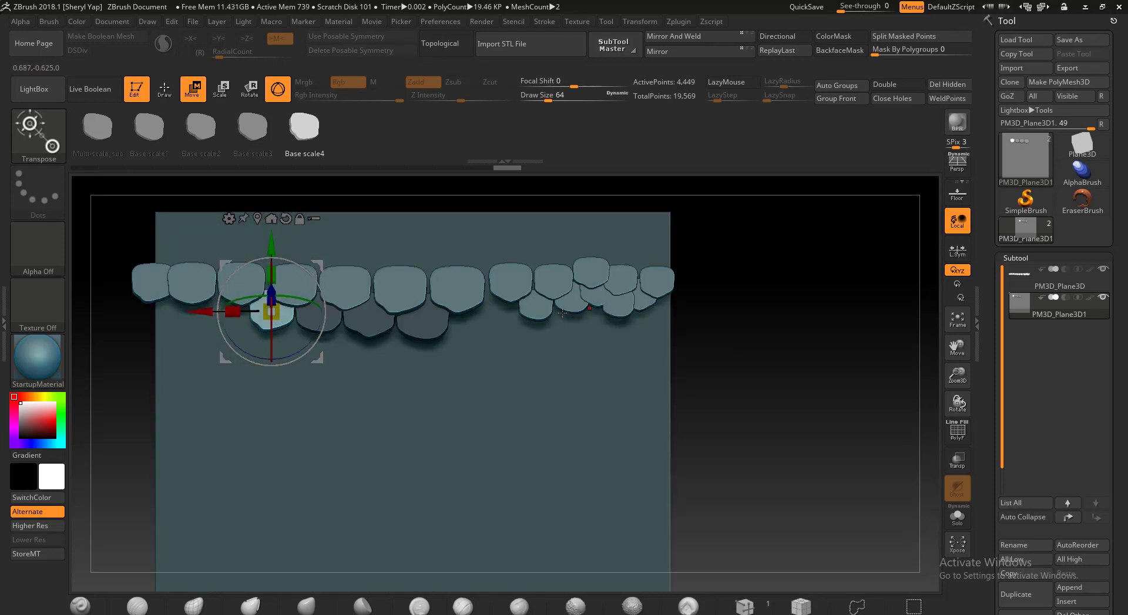
- Insert a Base scale3 below the gap between the seventh and eighth upper scales and check its depth against the upper row
left_click(167, 94)
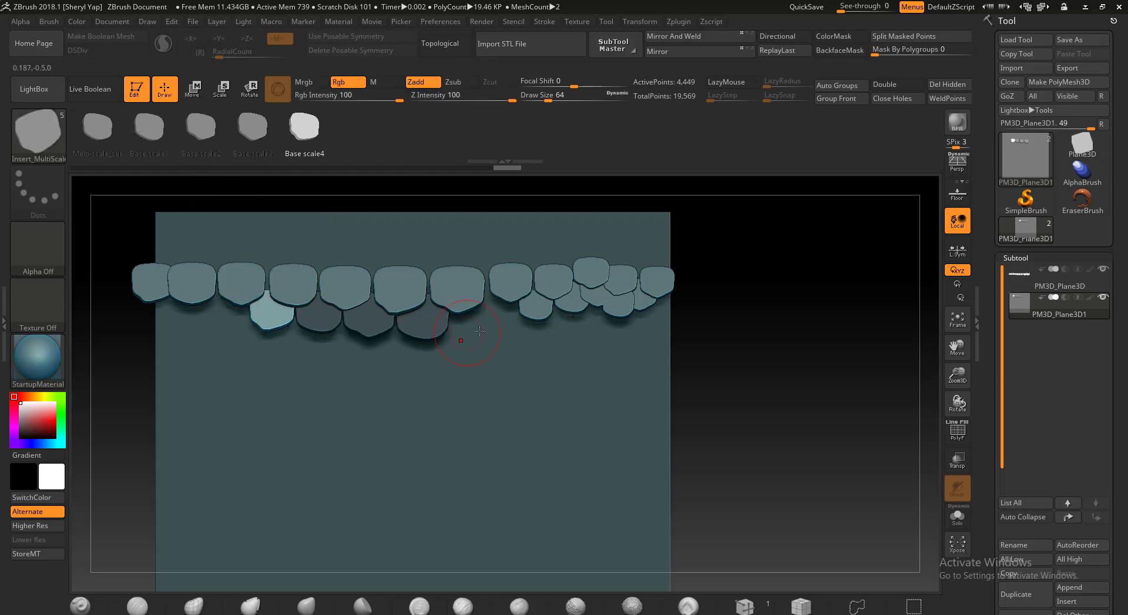
left_click(253, 126)
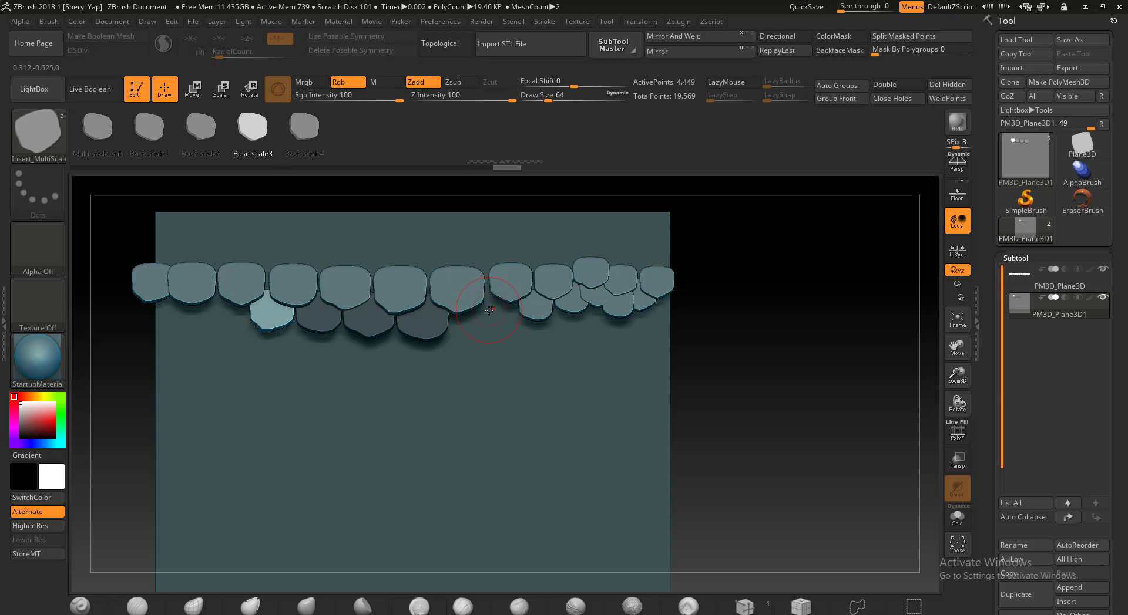
left_click_drag(489, 310, 489, 324)
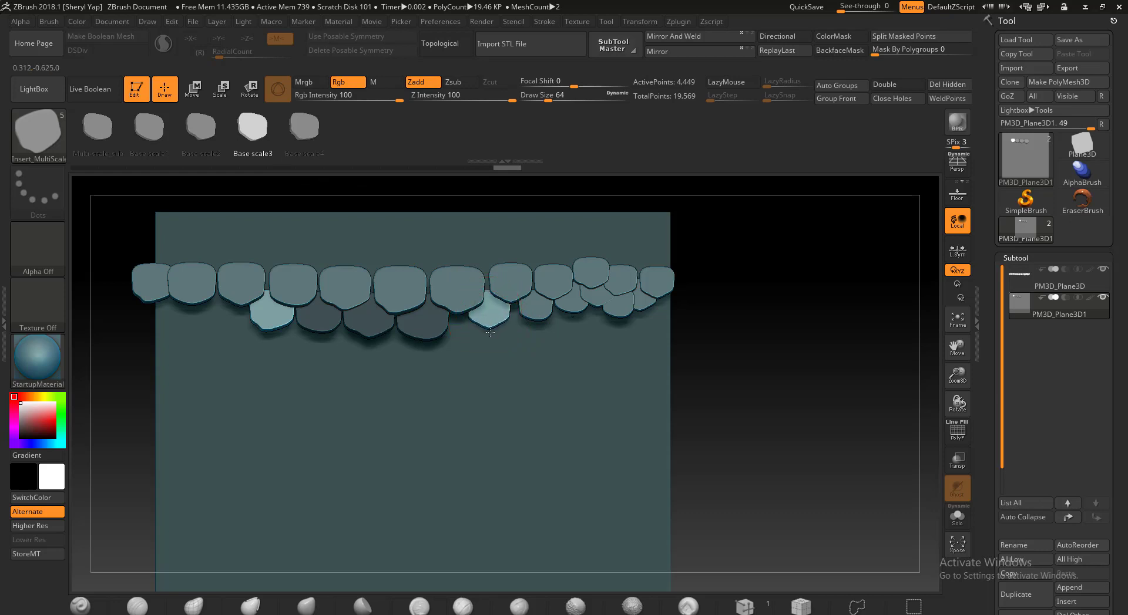
left_click_drag(785, 342, 746, 342)
left_click(193, 90)
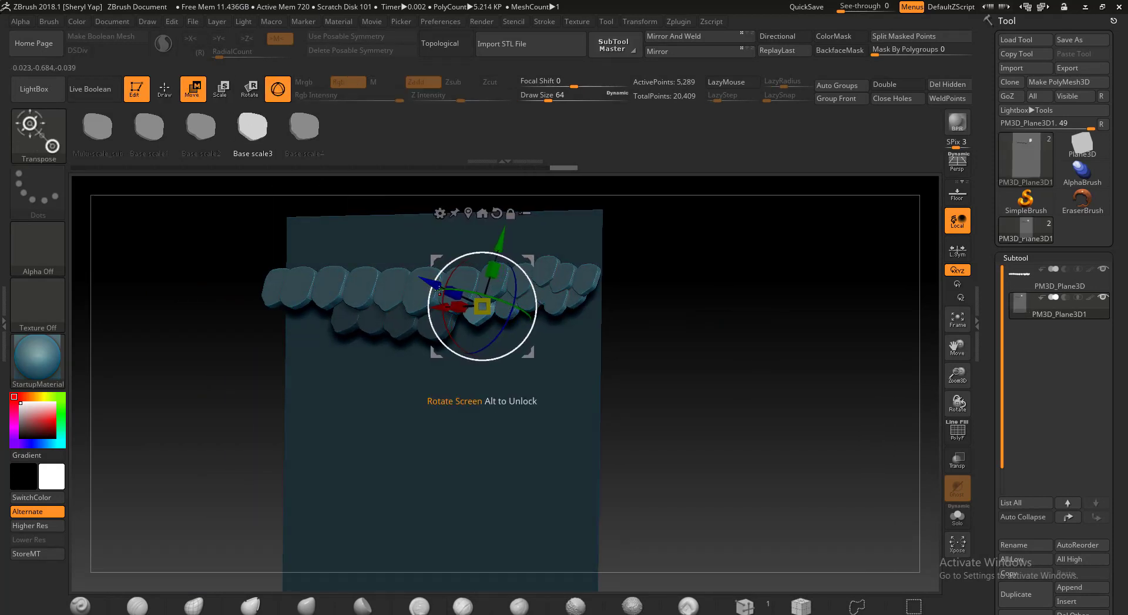
left_click_drag(633, 324, 715, 333)
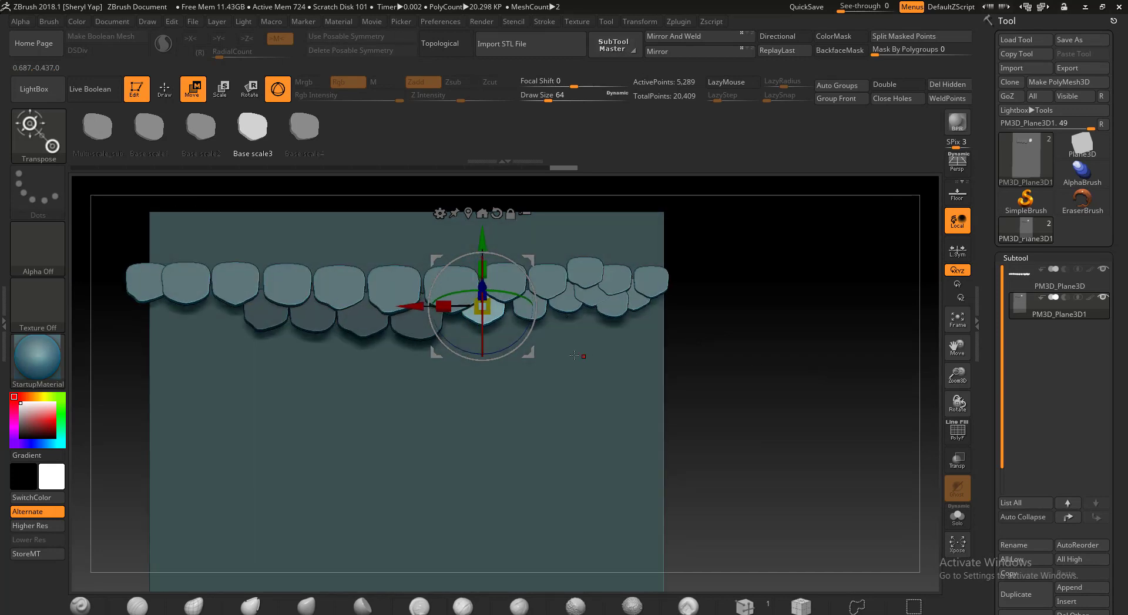
- Insert a smaller Base scale3 beside the previous one, below the eighth upper scale, and shift it outward along Z
left_click(157, 91)
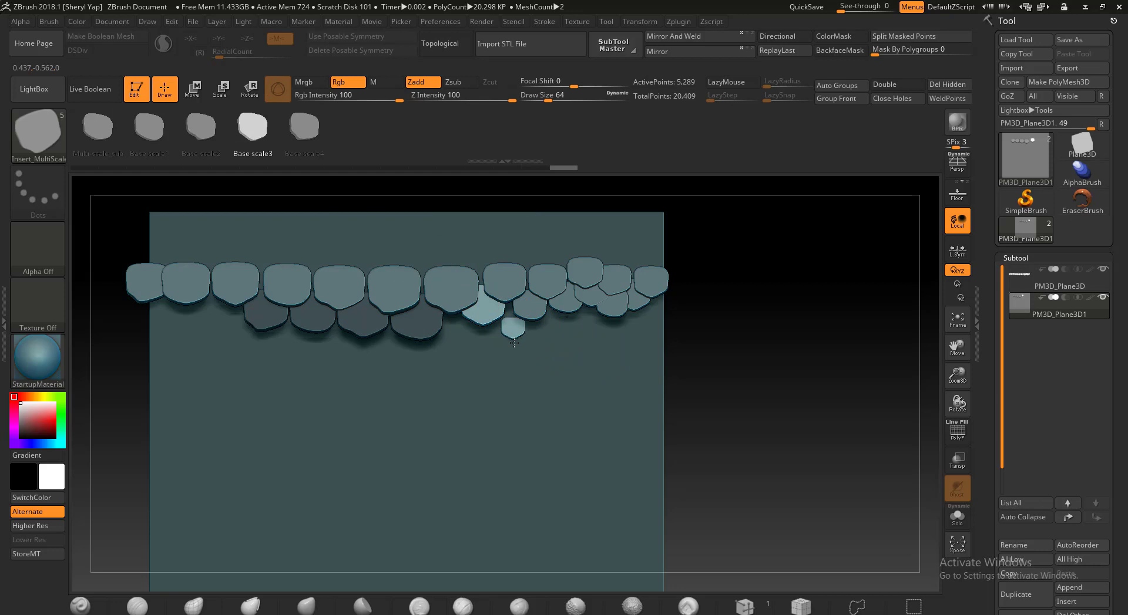
left_click_drag(767, 373, 719, 370)
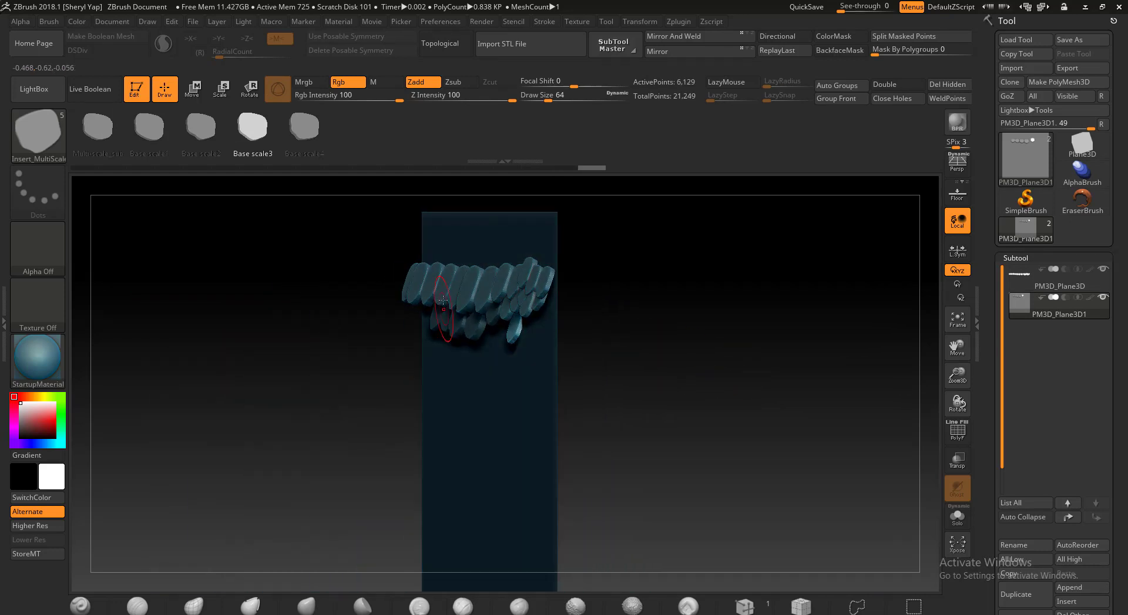
left_click(191, 89)
left_click_drag(452, 304, 444, 303)
mouse_move(723, 378)
left_mouse_down()
mouse_move(705, 372)
mouse_move(718, 371)
left_mouse_up()
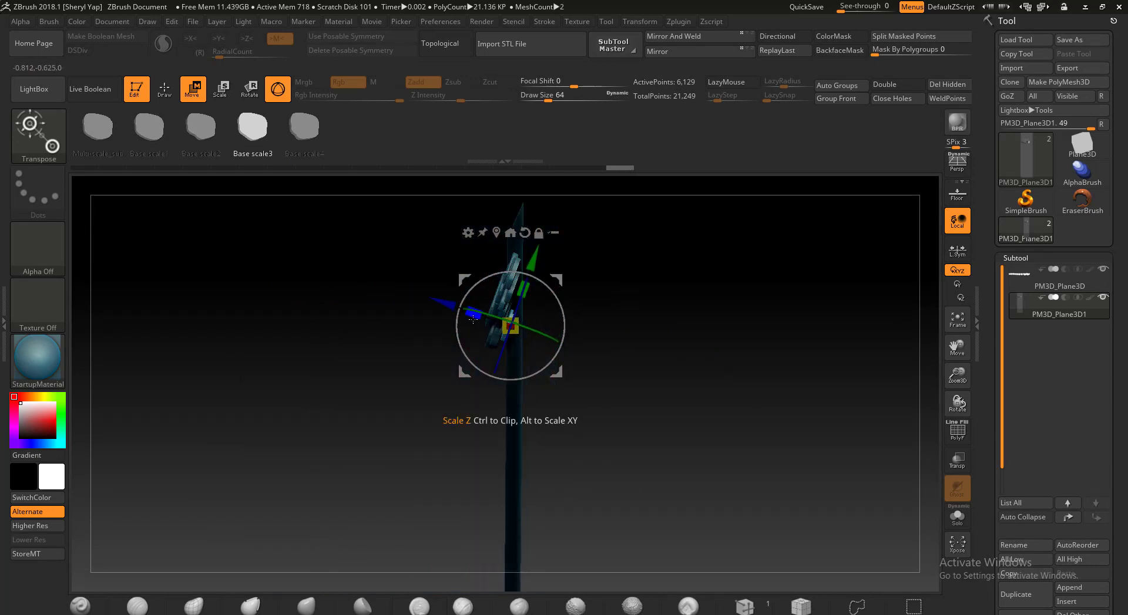
mouse_move(449, 304)
left_mouse_down()
mouse_move(470, 315)
mouse_move(444, 302)
left_mouse_up()
left_click_drag(677, 369, 727, 389)
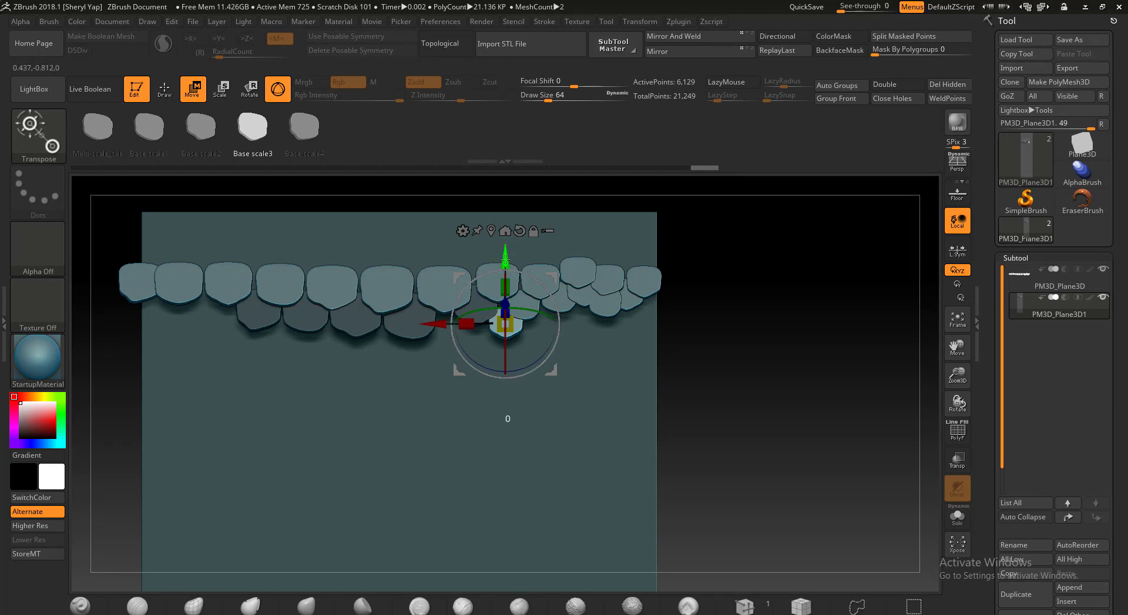
- Nudge the small scale up along Y and adjust its size along its local X and Z axes
left_click_drag(505, 260, 505, 258)
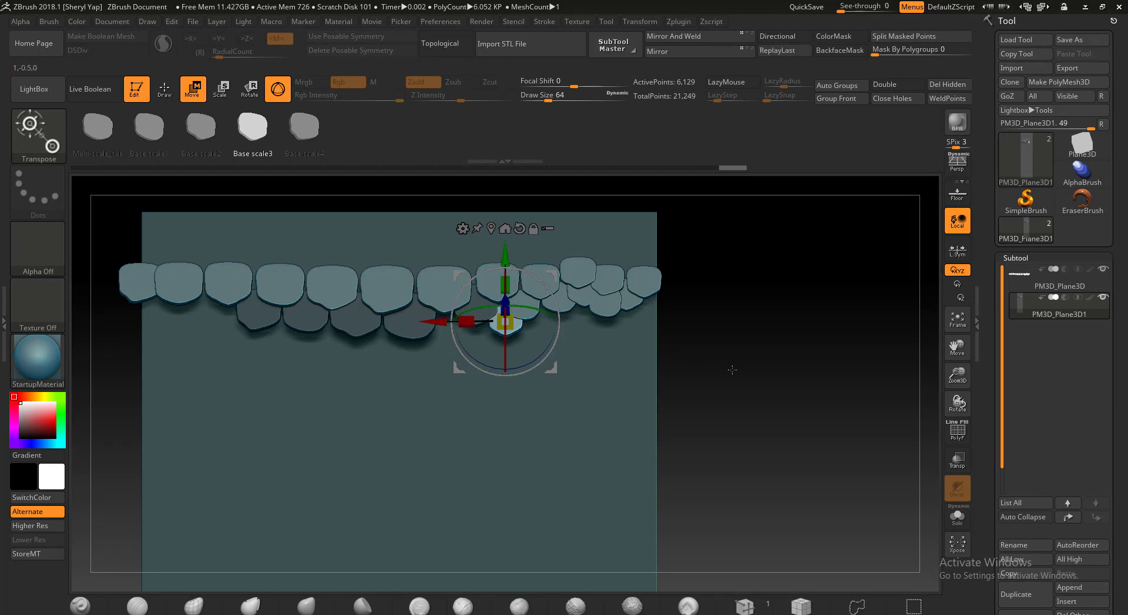
left_click_drag(466, 323, 464, 325)
left_click_drag(726, 371, 684, 359)
left_click_drag(474, 305, 464, 302)
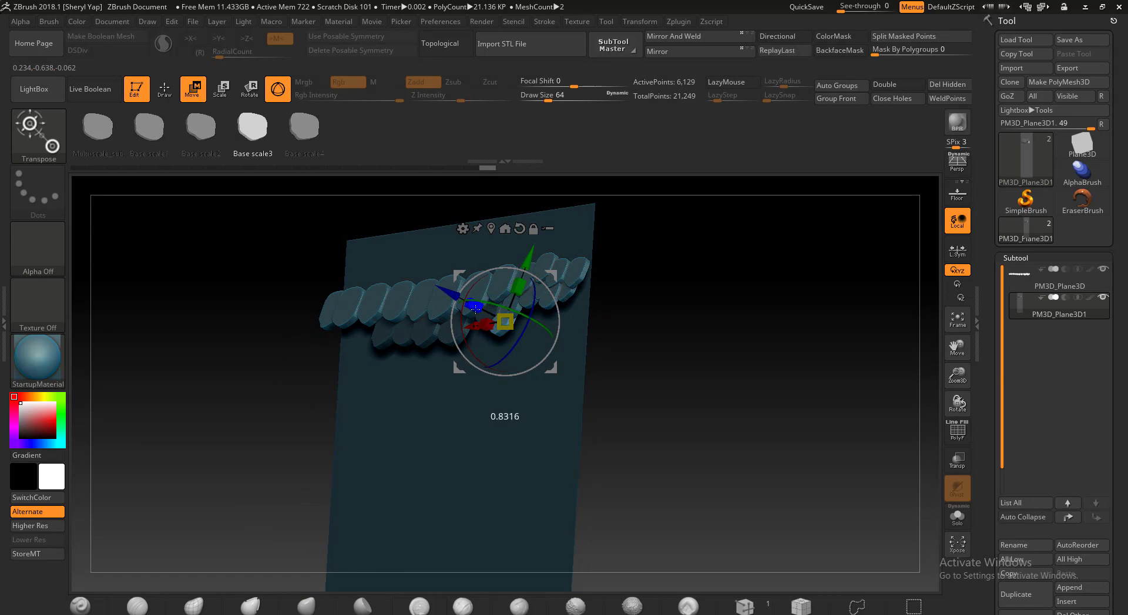
left_click_drag(477, 308, 477, 308)
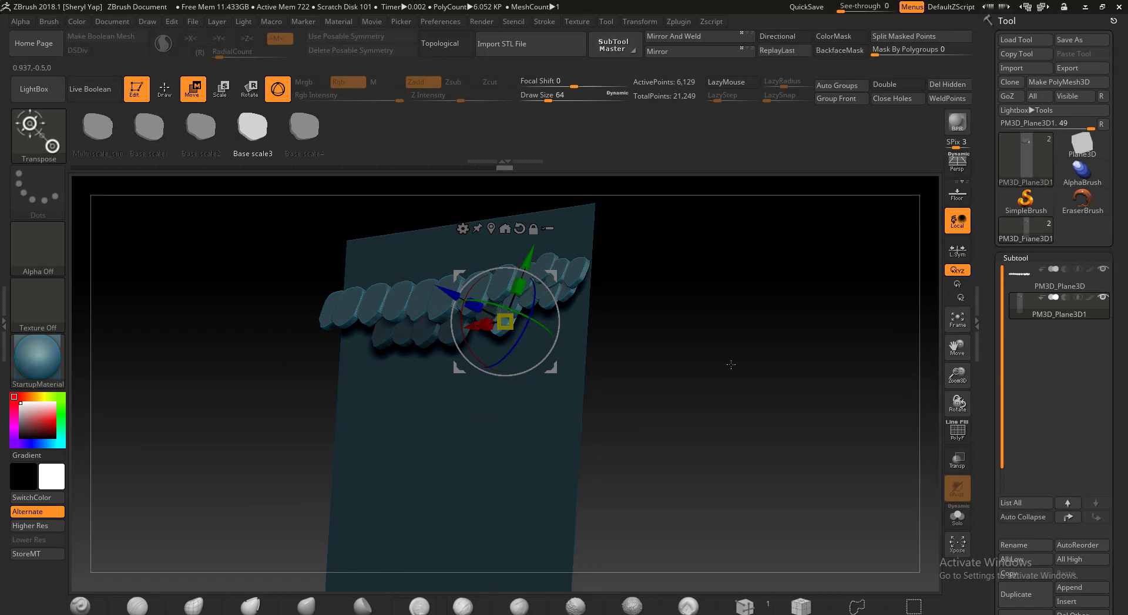
left_click_drag(730, 365, 770, 382, "shift")
- Try resizing the small scale along Y, and slide it up so its upper edge tucks under the scales above
left_click_drag(508, 286, 515, 284)
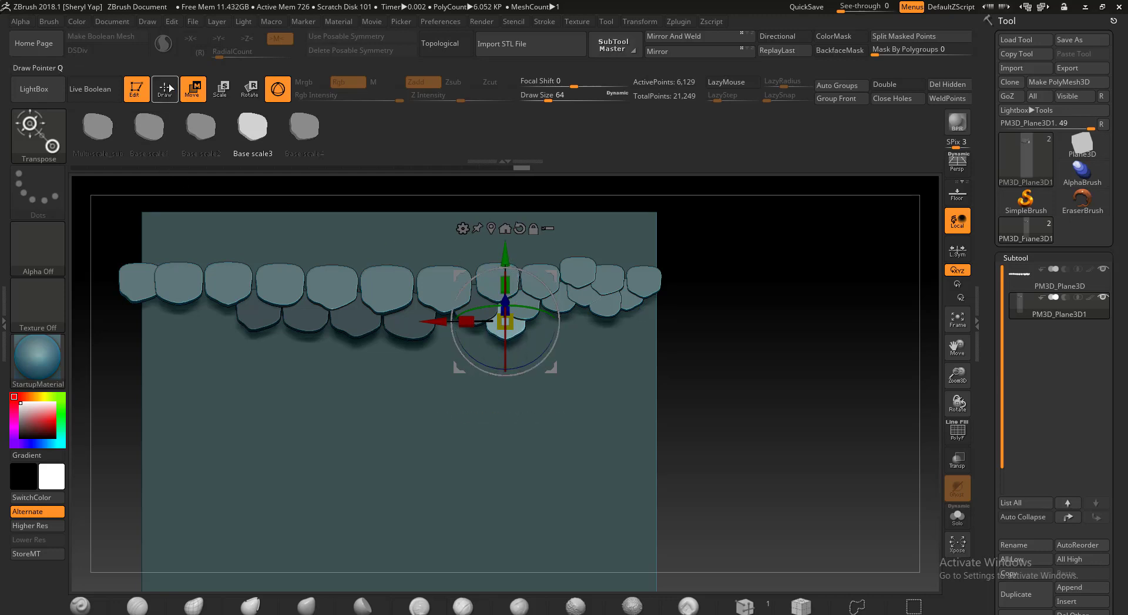
key("q")
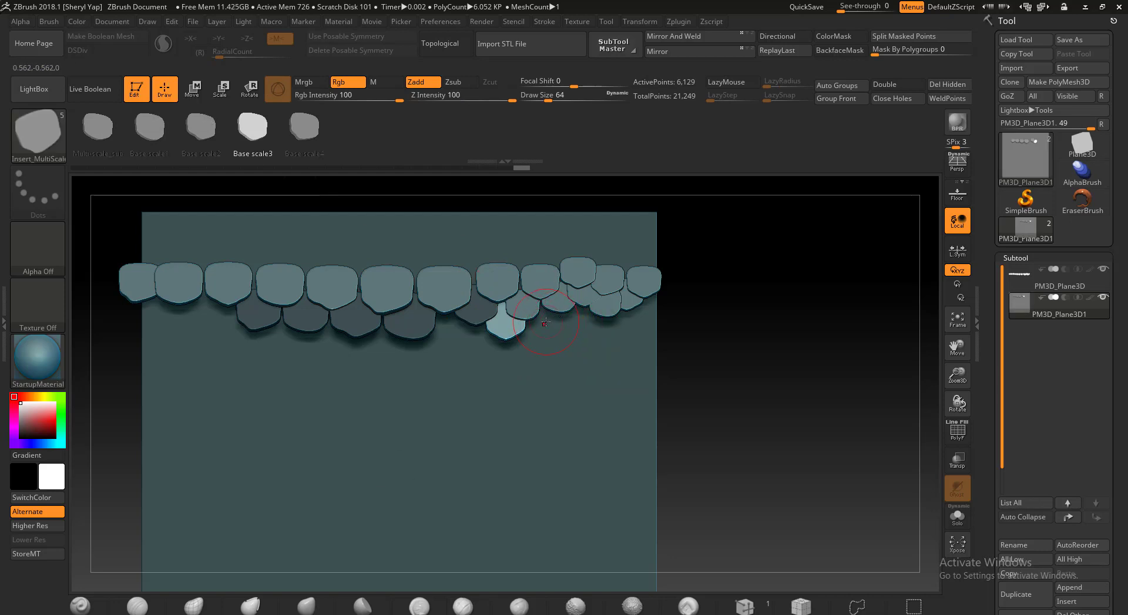
left_click(199, 89)
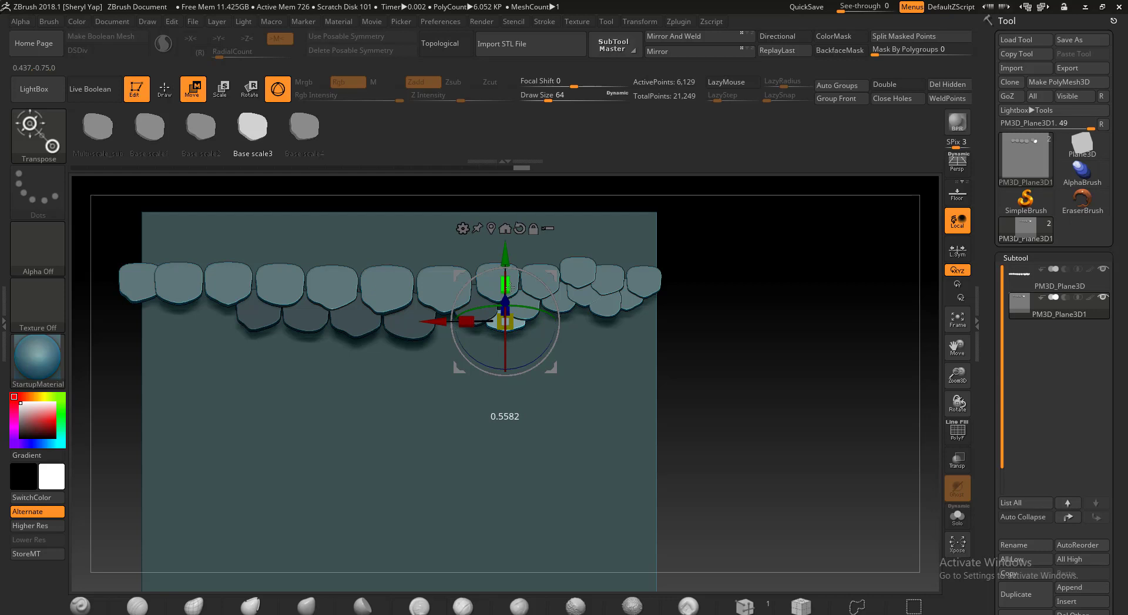
left_click_drag(508, 286, 506, 256)
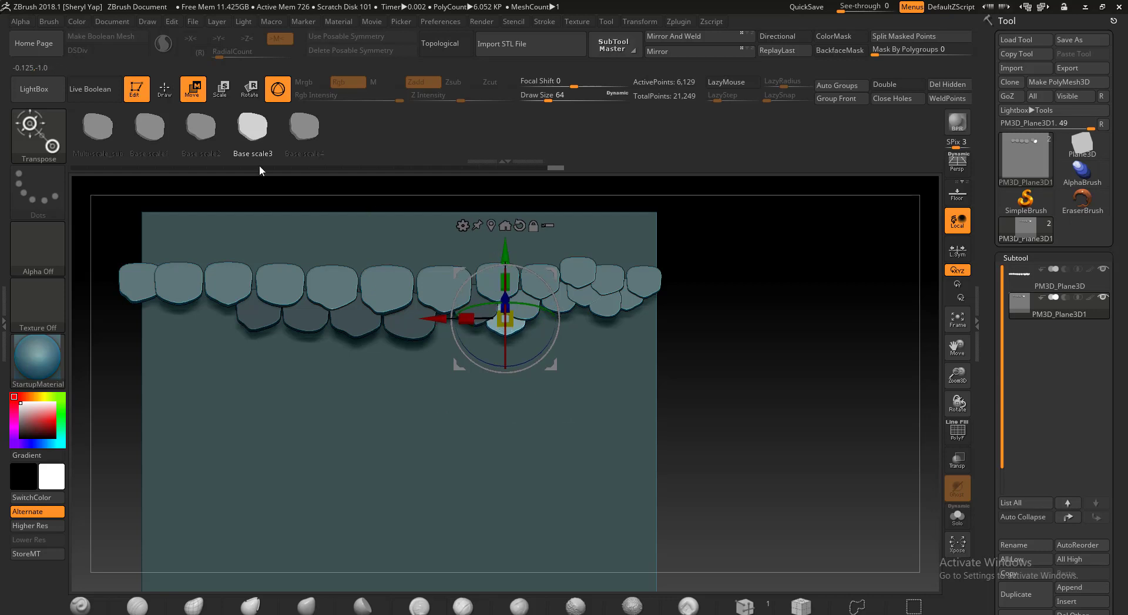
- Insert another Base scale3 beside the small one, below the ninth upper scale, and shift it outward along Z
left_click(164, 89)
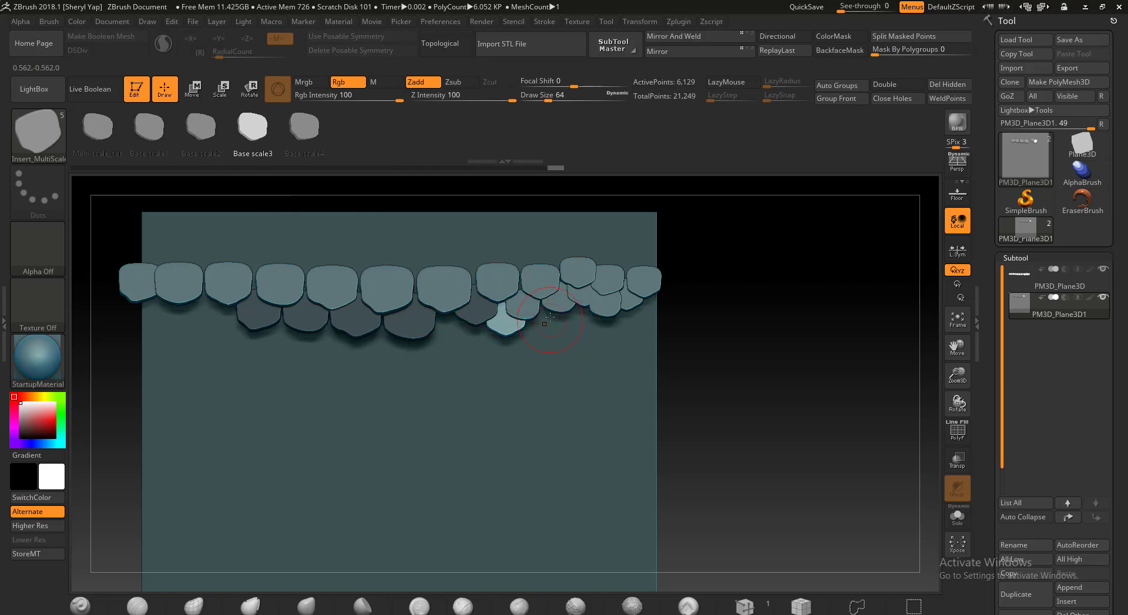
left_click_drag(545, 332, 547, 341)
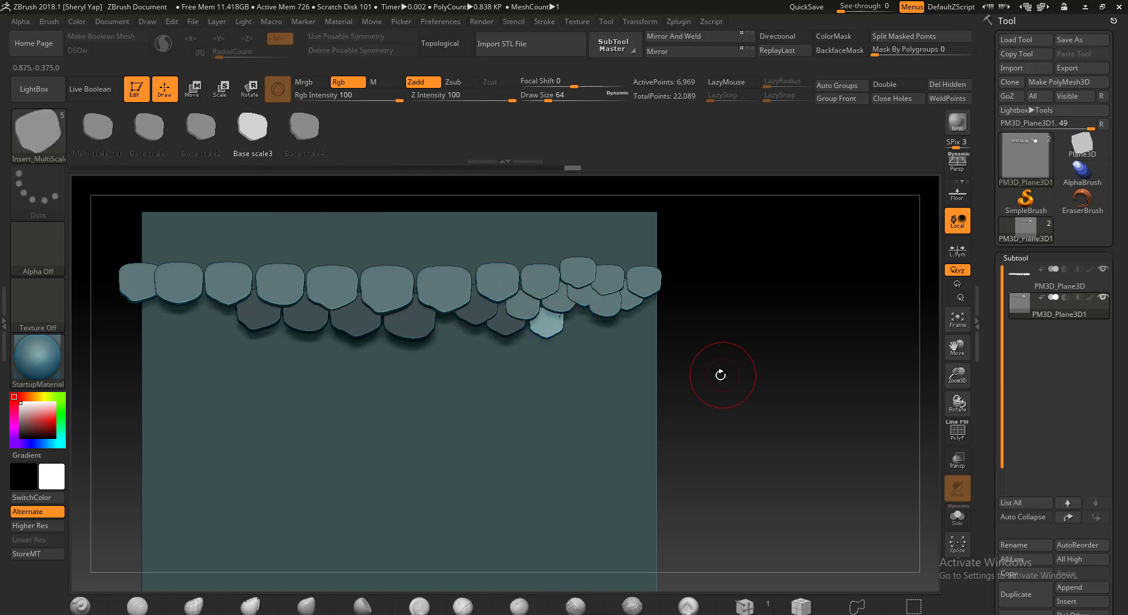
left_click_drag(720, 375, 670, 346)
left_click(203, 89)
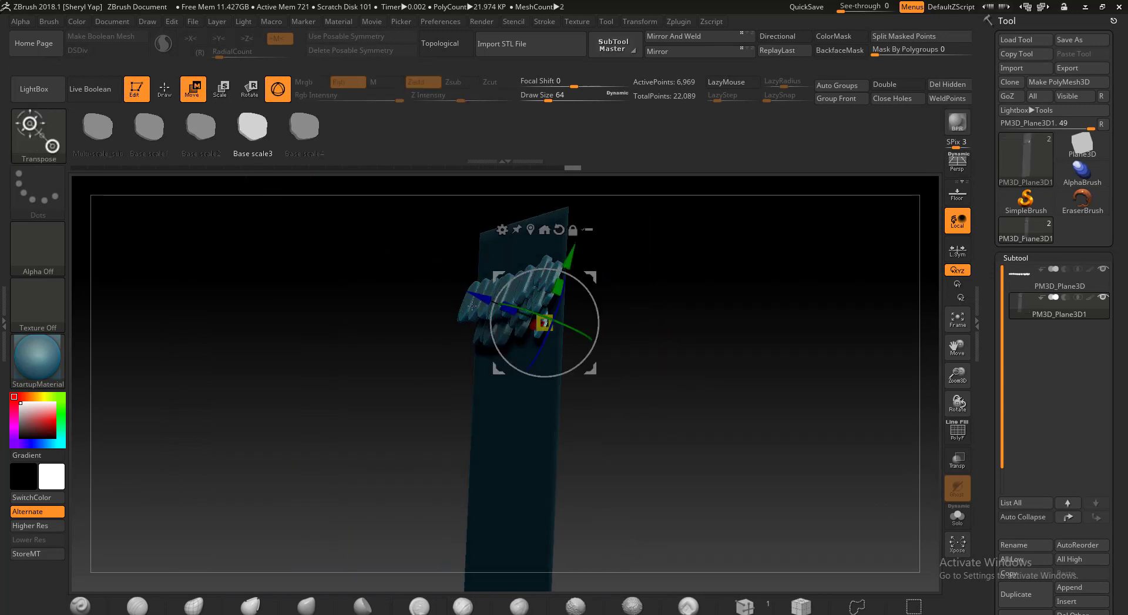
left_click_drag(472, 296, 470, 296)
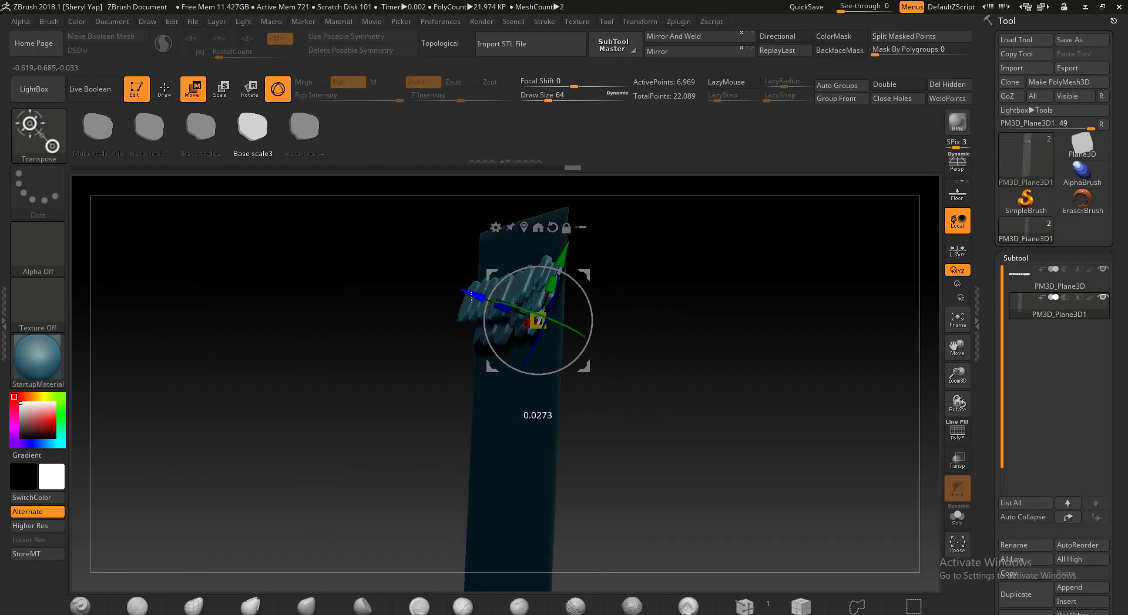
left_click_drag(668, 343, 714, 361)
- Insert one more Base scale3 at the end of the lower row, under the clustered small scales, and shift it outward along Z
key("q")
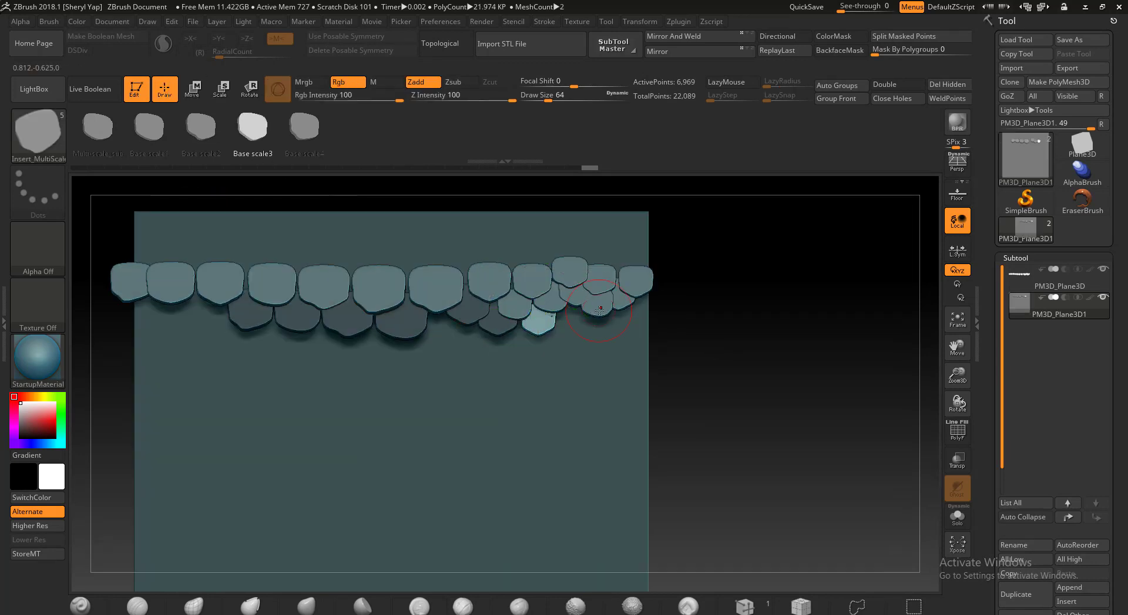
left_click_drag(573, 327, 572, 337)
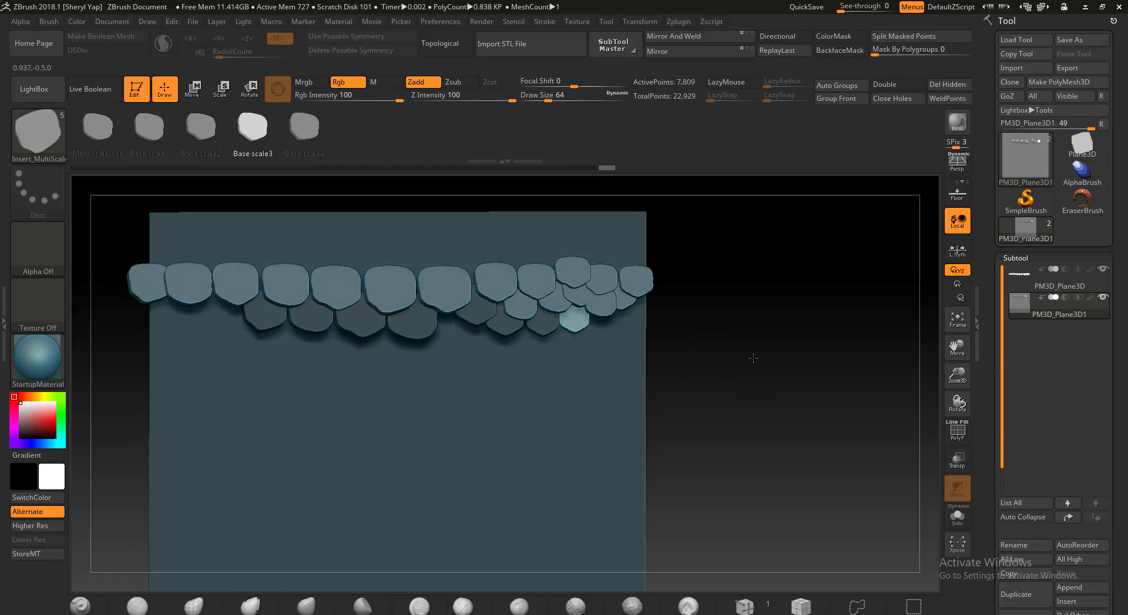
left_click_drag(750, 357, 669, 344)
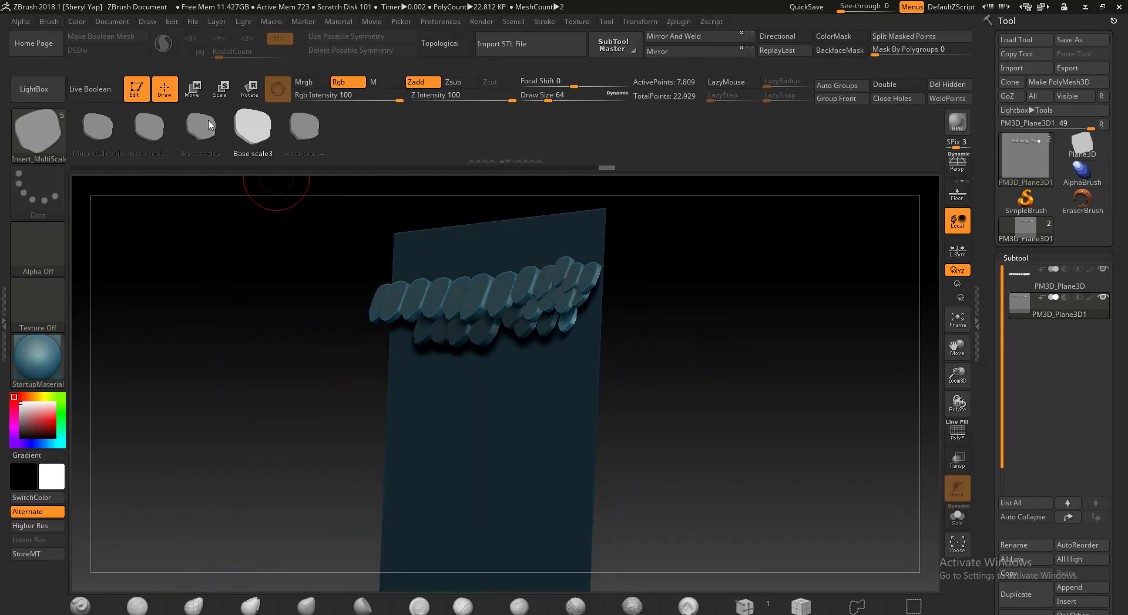
left_click(193, 89)
left_click_drag(508, 292, 503, 290)
mouse_move(677, 351)
left_mouse_down()
mouse_move(729, 371)
mouse_move(671, 344)
left_mouse_up()
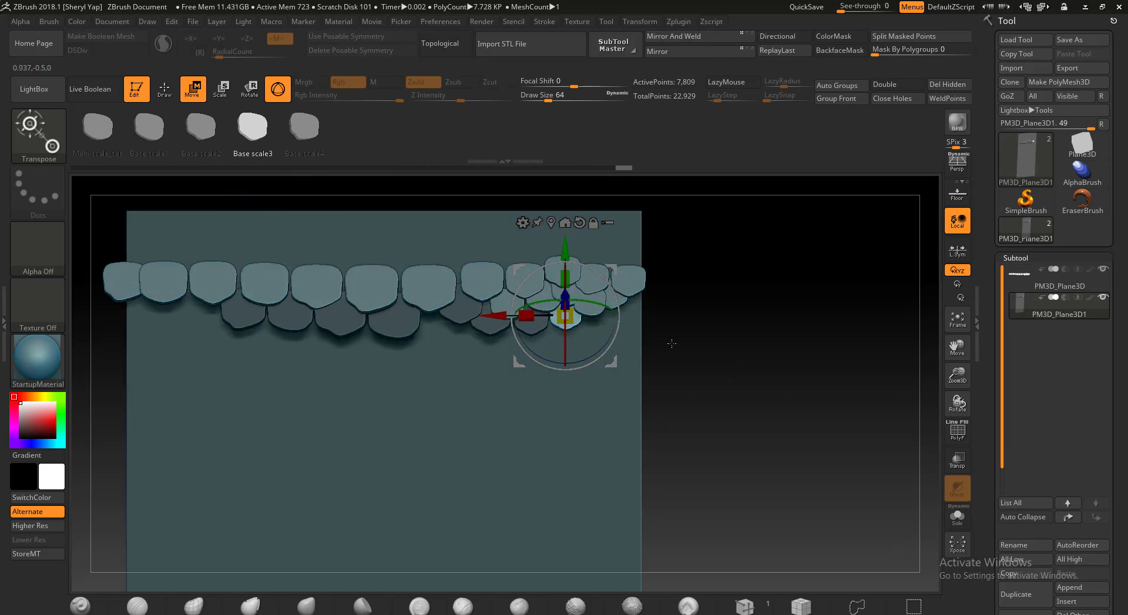
- Insert a Base scale3 below the end of the lower row, under the gap between its last two scales, and shift it outward along Z
left_click(164, 88)
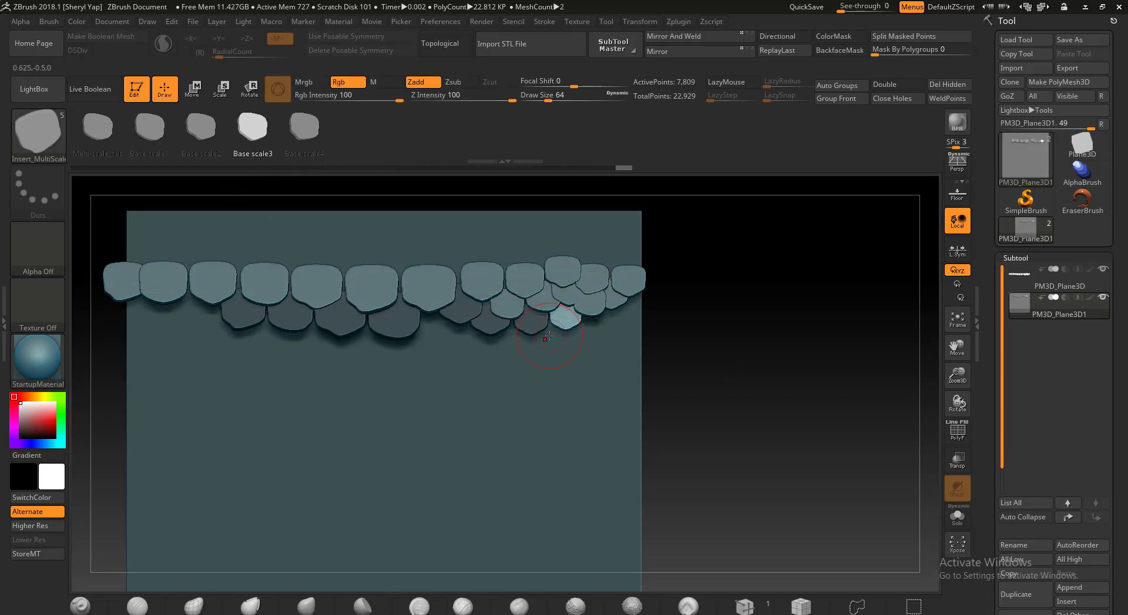
left_click_drag(553, 350, 552, 354)
left_click_drag(552, 353, 552, 353)
left_click(196, 97)
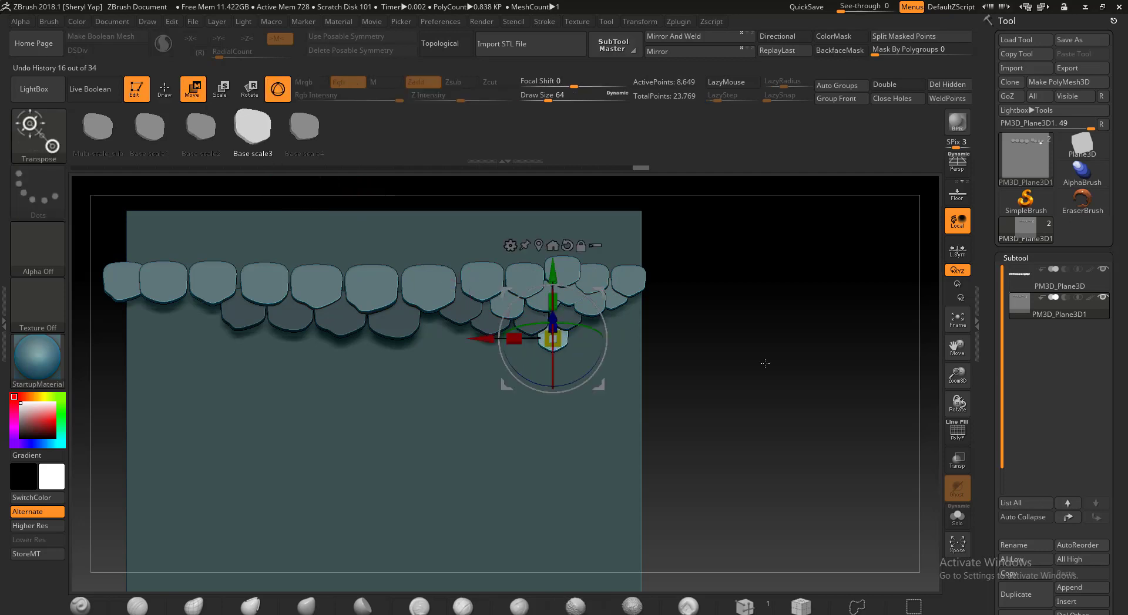
left_click_drag(763, 360, 741, 388)
mouse_move(501, 318)
left_mouse_down()
mouse_move(490, 312)
mouse_move(510, 324)
mouse_move(497, 314)
left_mouse_up()
left_click_drag(741, 376, 757, 380)
- Insert another Base scale3 beside the newest scale, nearer the plane's edge and under the small clustered scales, and shift it outward along Z
left_click(165, 89)
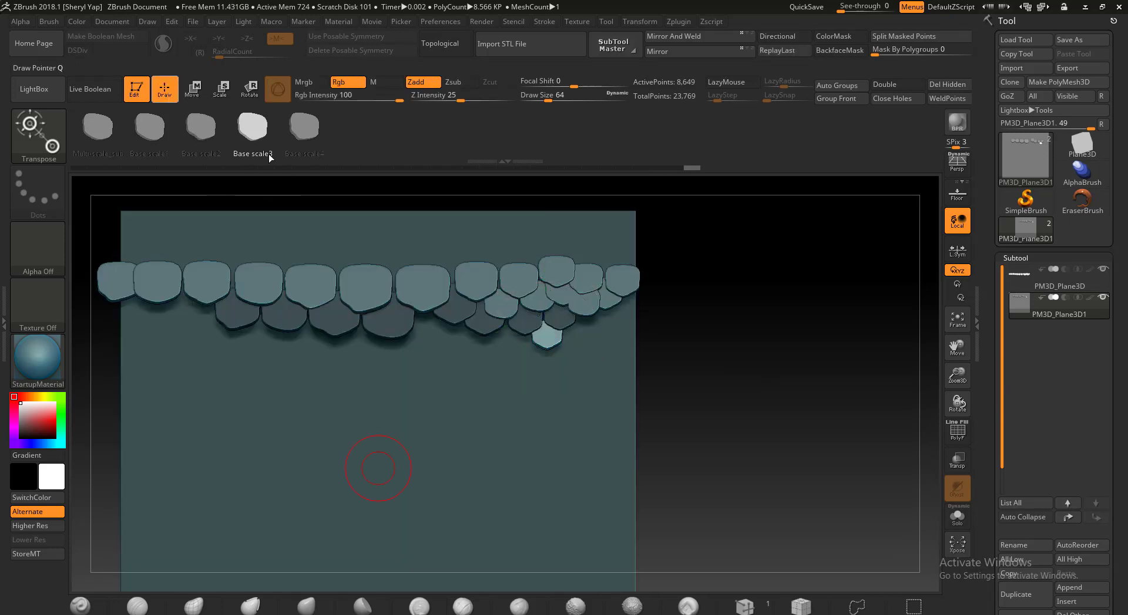
left_click_drag(584, 332, 584, 342)
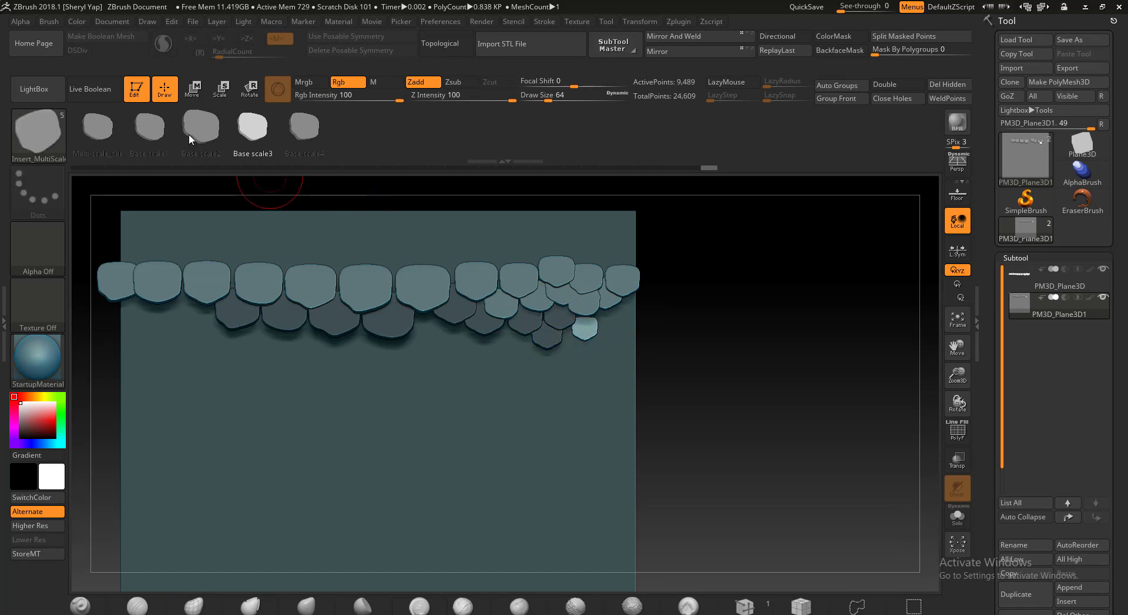
left_click(193, 90)
left_click_drag(739, 377, 688, 363)
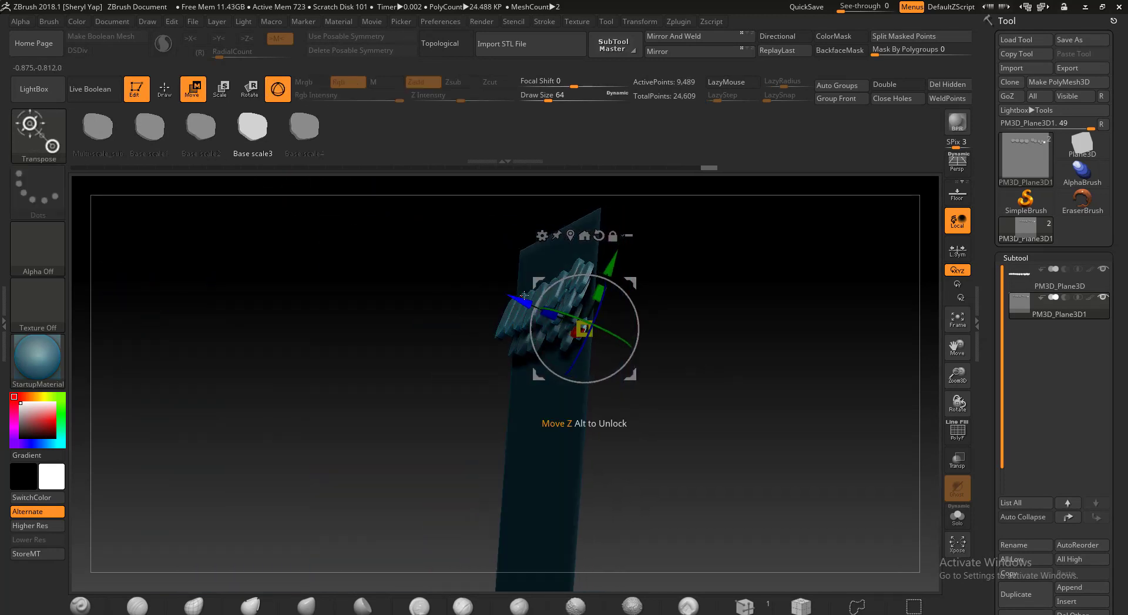
mouse_move(530, 307)
left_mouse_down()
mouse_move(521, 300)
mouse_move(542, 313)
mouse_move(521, 302)
left_mouse_up()
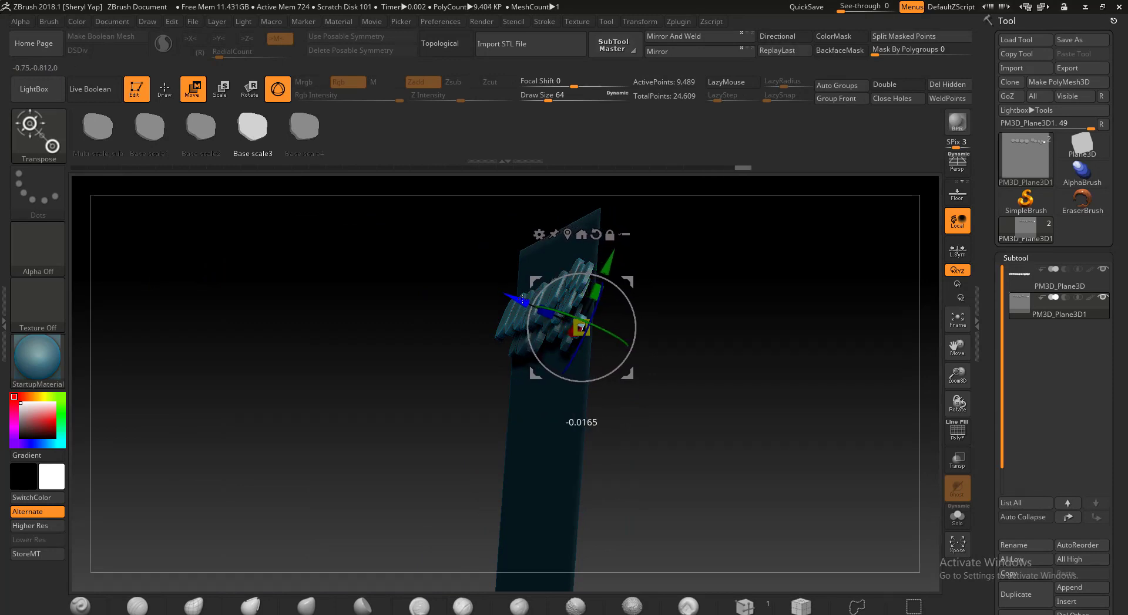
left_click_drag(664, 357, 725, 383)
- Insert a Base scale4 between the newest scale and the plane's edge, under the last upper scale, and shift it outward along Z
left_click(169, 90)
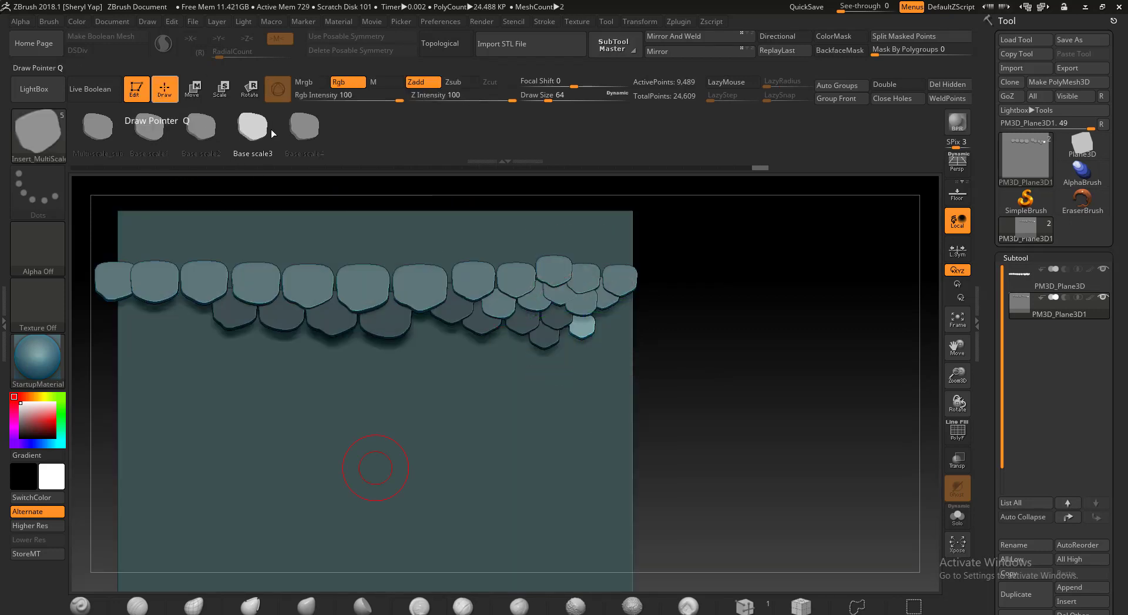
left_click(311, 130)
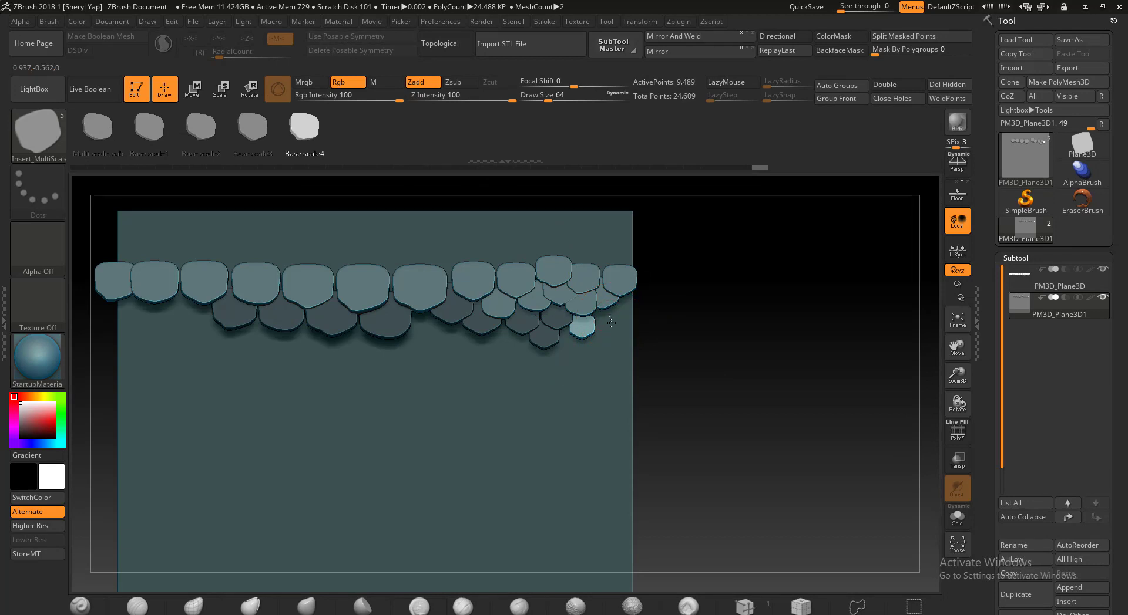
left_click_drag(611, 332, 283, 196)
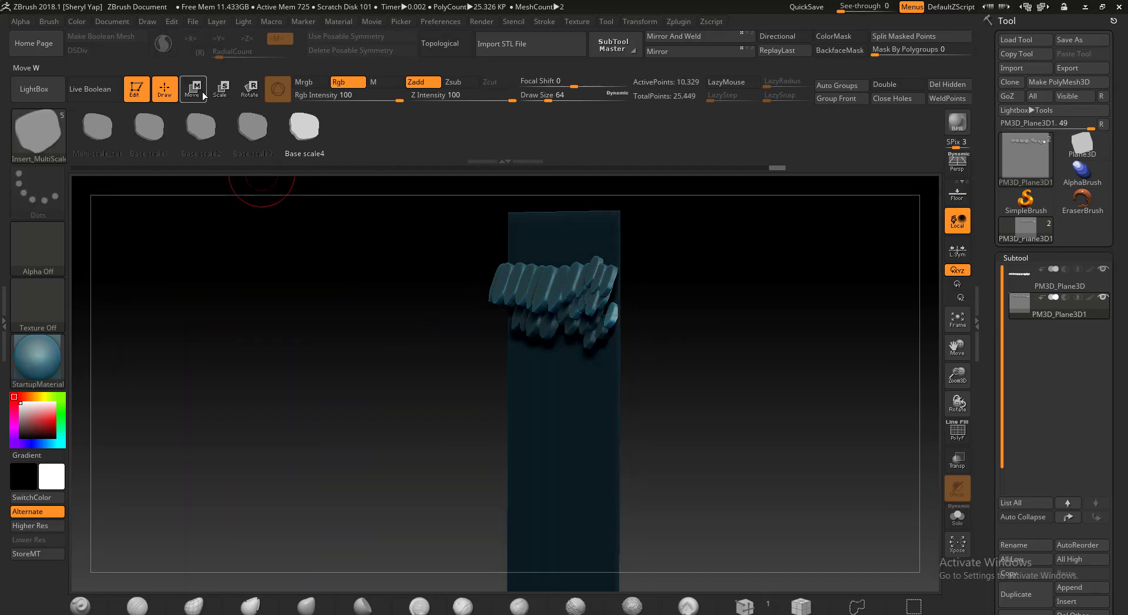
key("w")
left_click_drag(553, 297, 548, 296)
left_click_drag(714, 337, 773, 358)
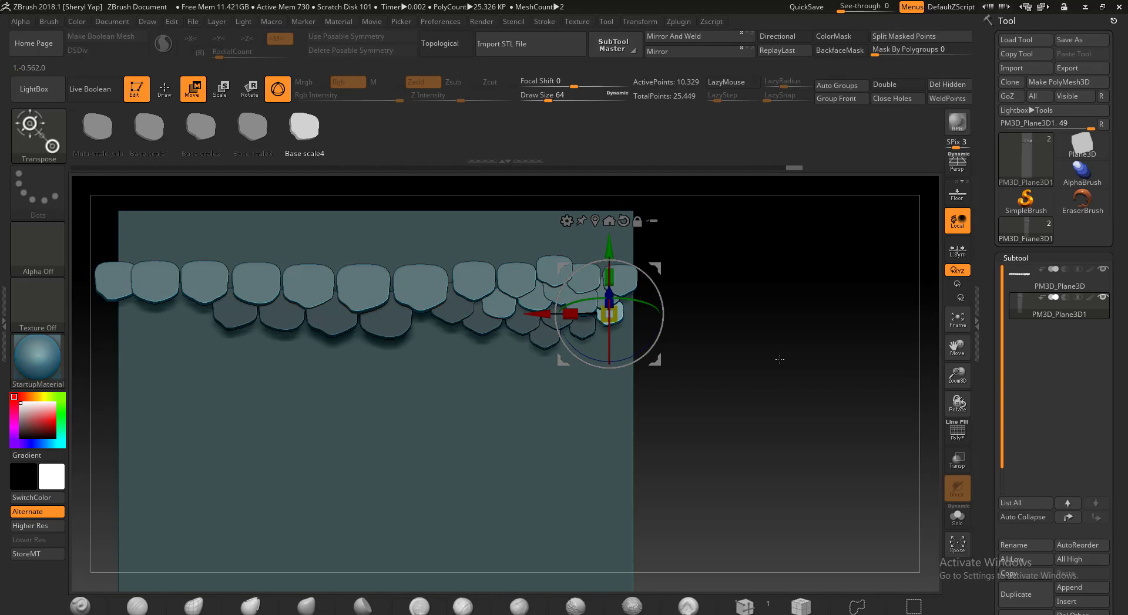
key("e")
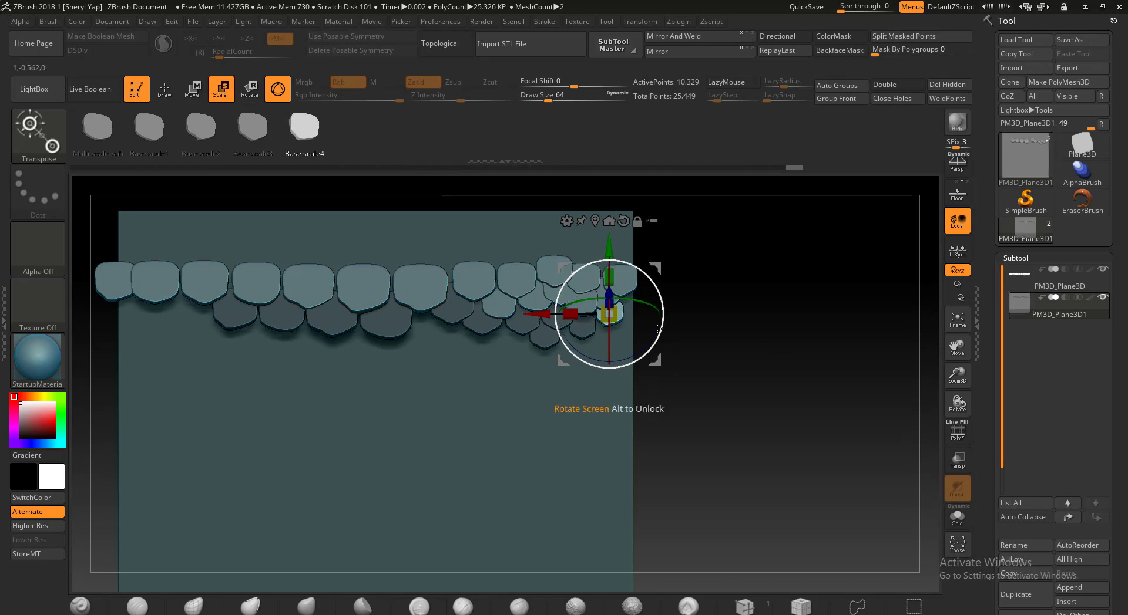
- Insert another Base scale4 over the plane's side edge, below the last upper scale, and adjust its depth along Z to fit its neighbours
left_click(165, 88)
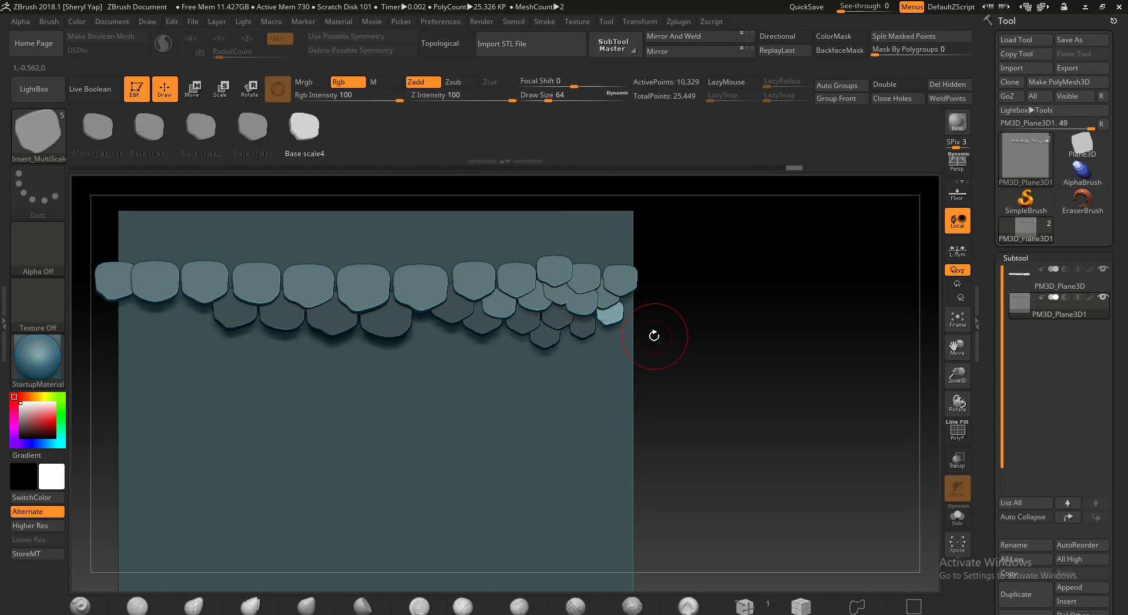
left_click_drag(633, 308, 633, 325)
left_click_drag(771, 363, 715, 360)
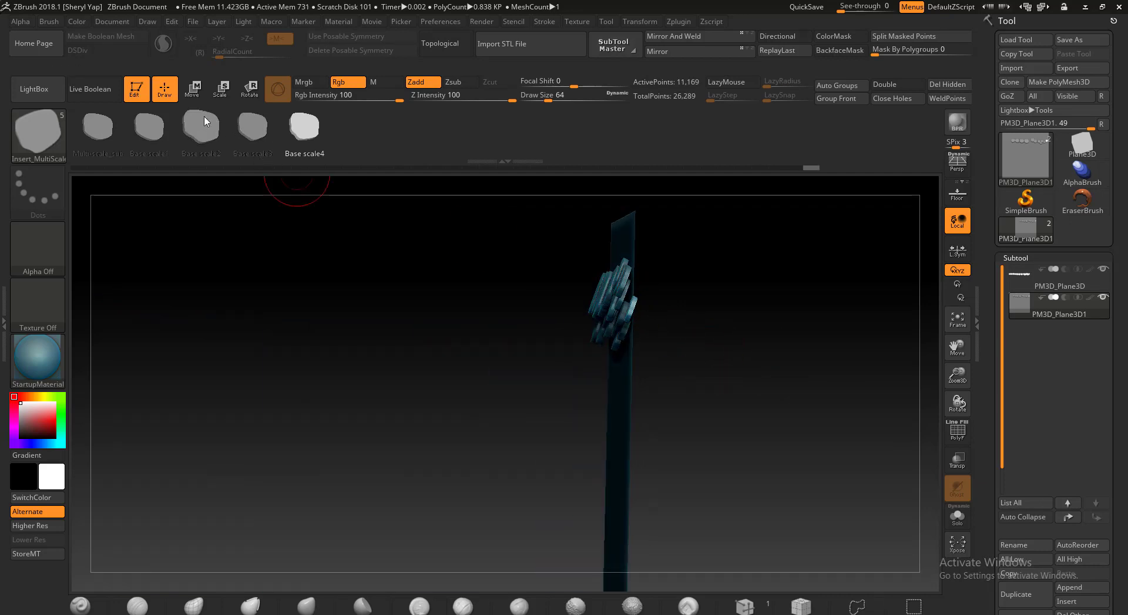
left_click(192, 88)
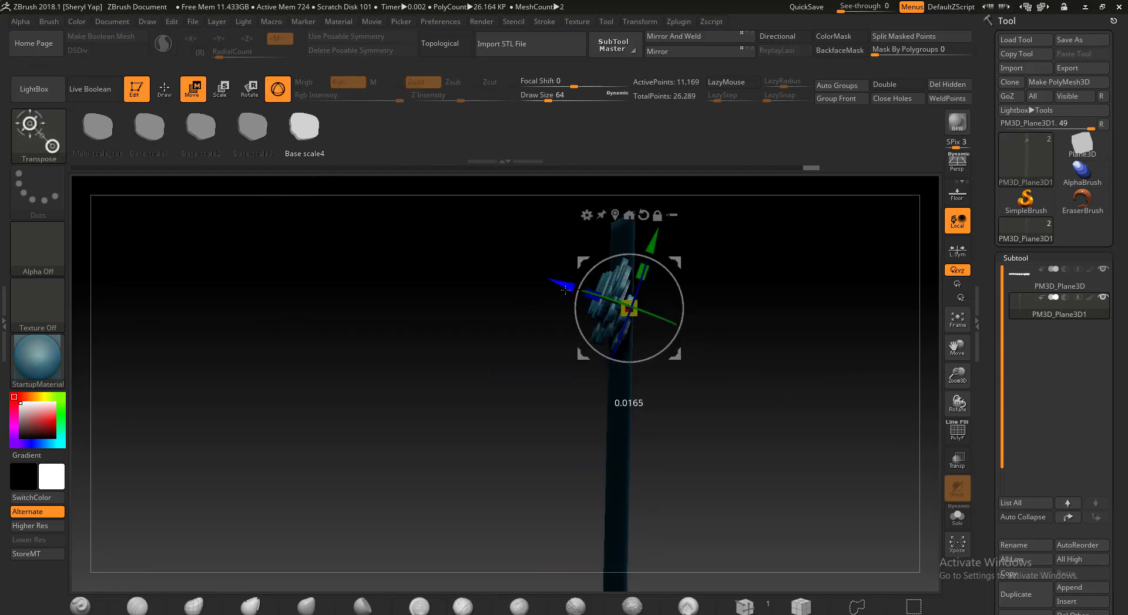
left_click_drag(565, 290, 563, 289)
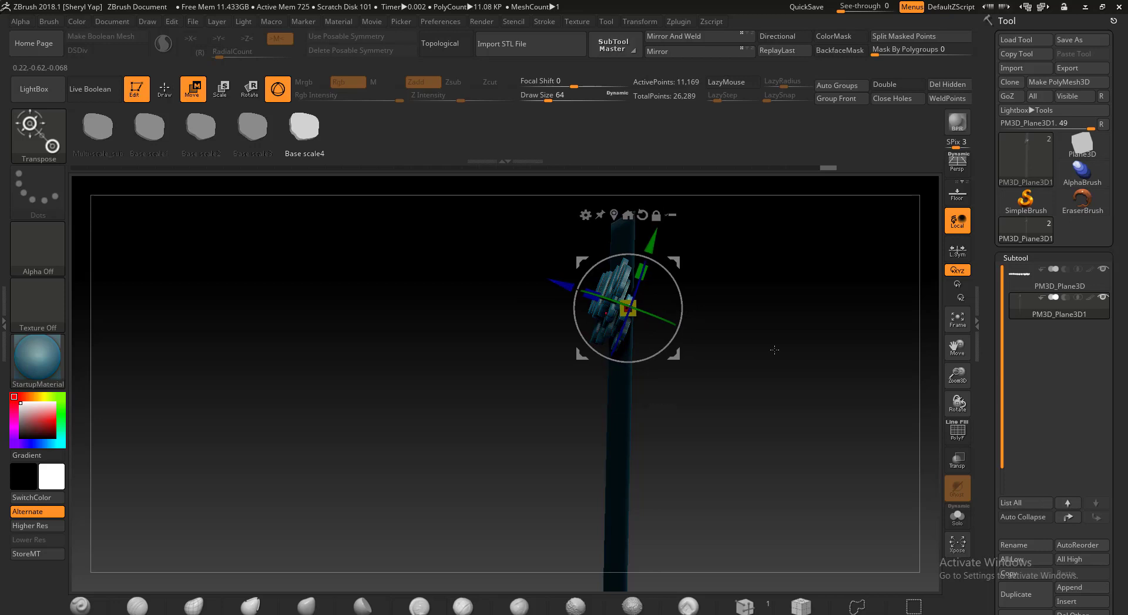
left_click_drag(774, 354, 819, 365)
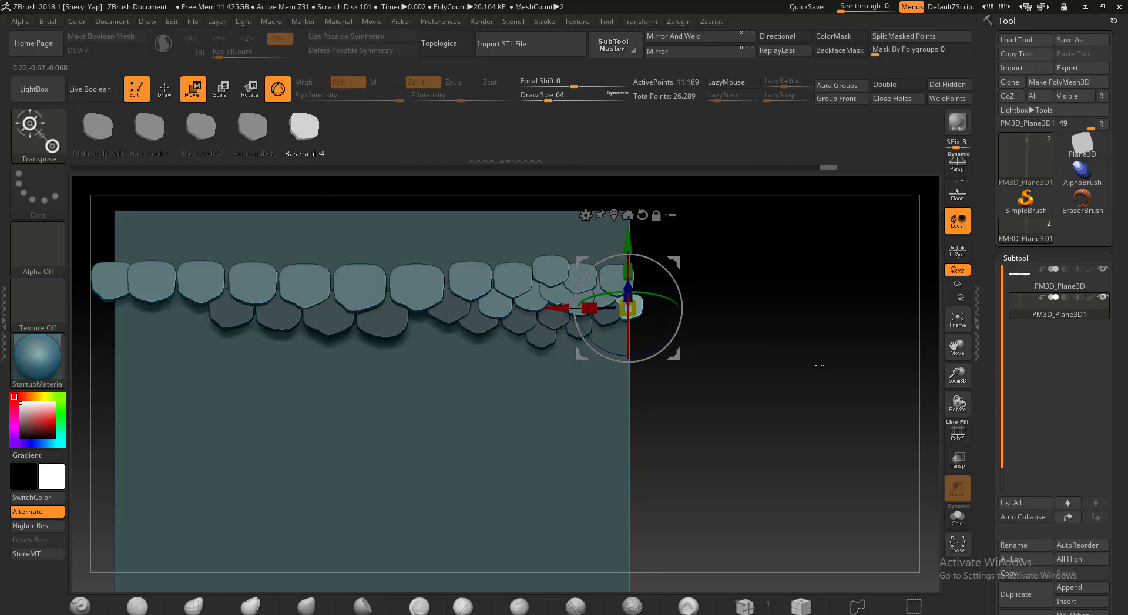
left_click_drag(729, 337, 648, 240)
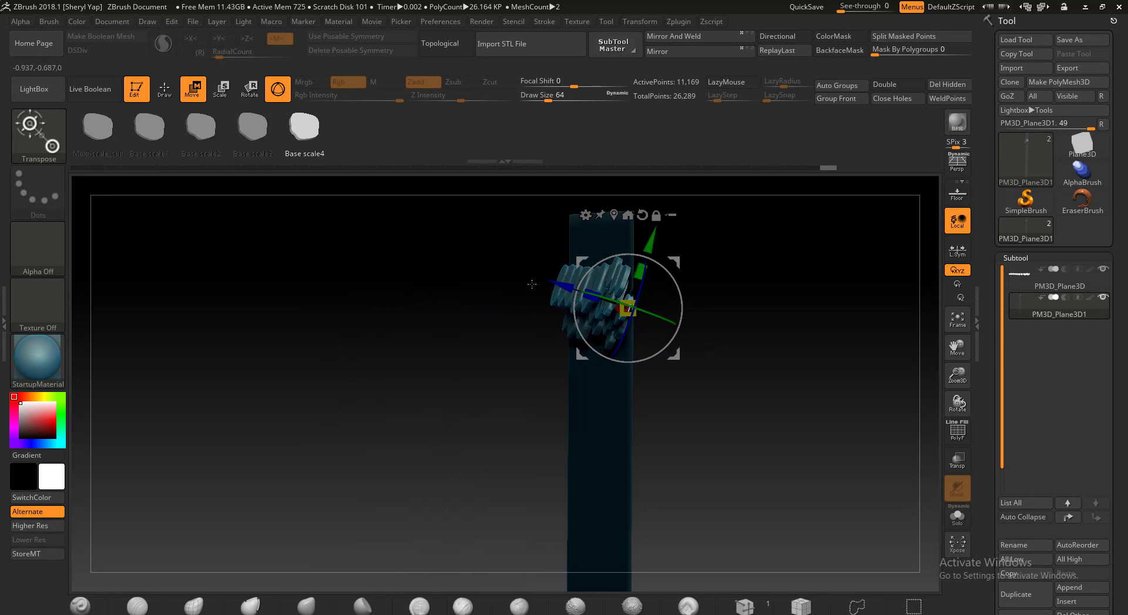
mouse_move(558, 286)
left_mouse_down()
mouse_move(565, 306)
mouse_move(562, 282)
left_mouse_up()
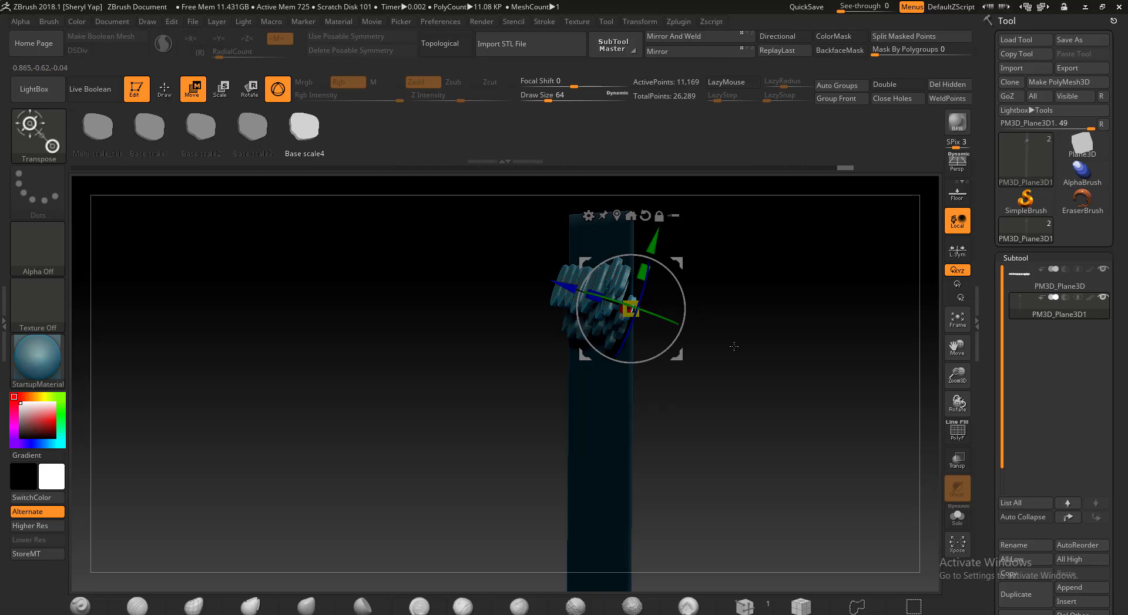
left_click_drag(732, 347, 780, 360)
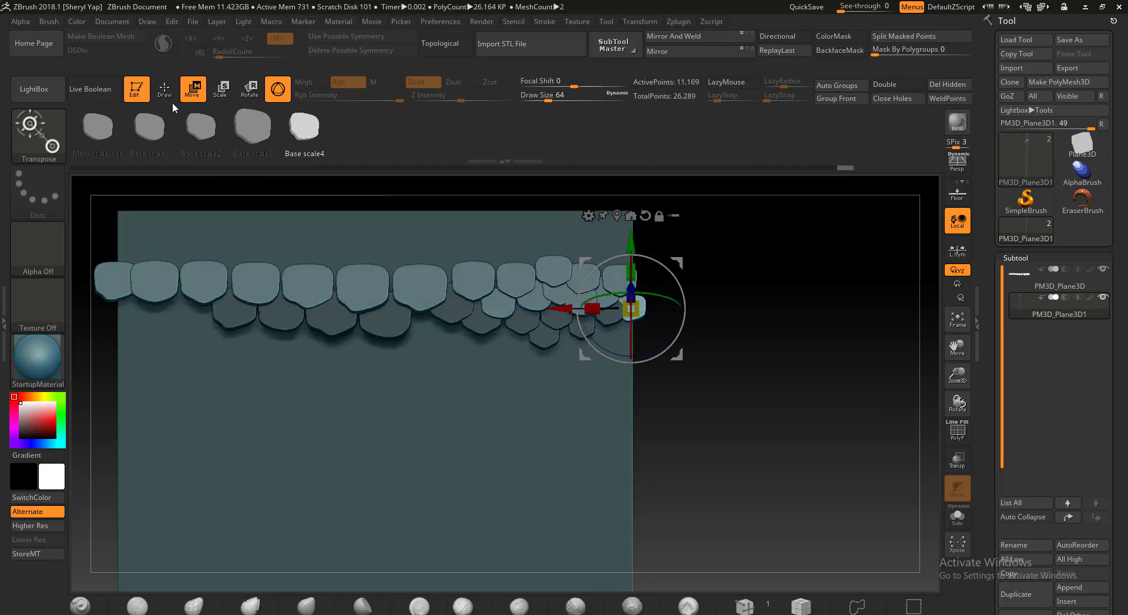
key("q")
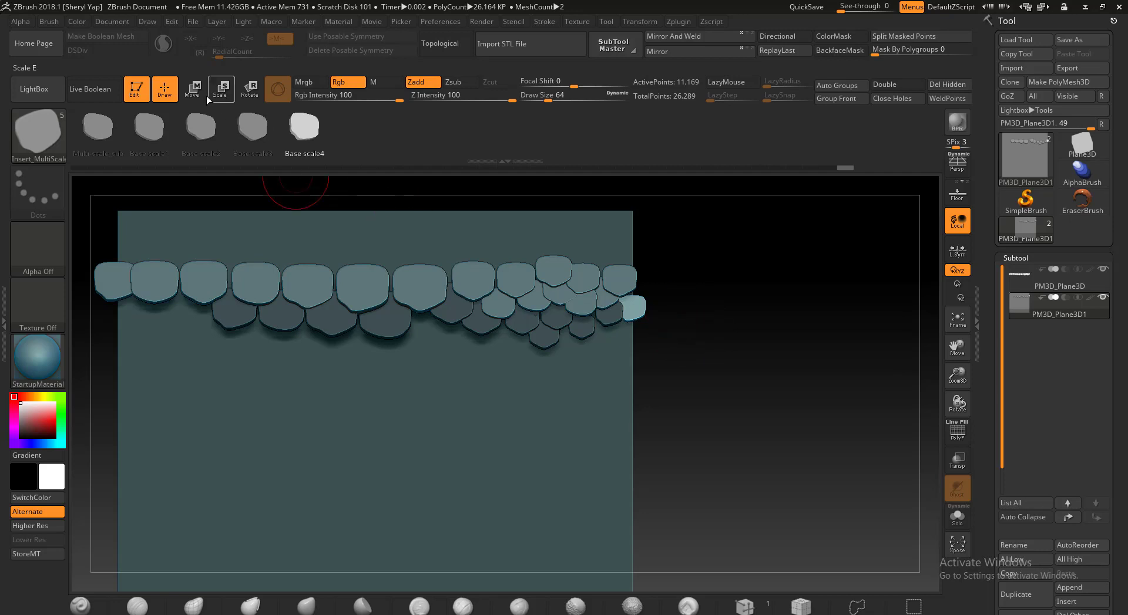
left_click(192, 89)
- Insert a small Base scale4 just below the edge scale, inside the plane's border, and shift it outward along Z
left_click(165, 89)
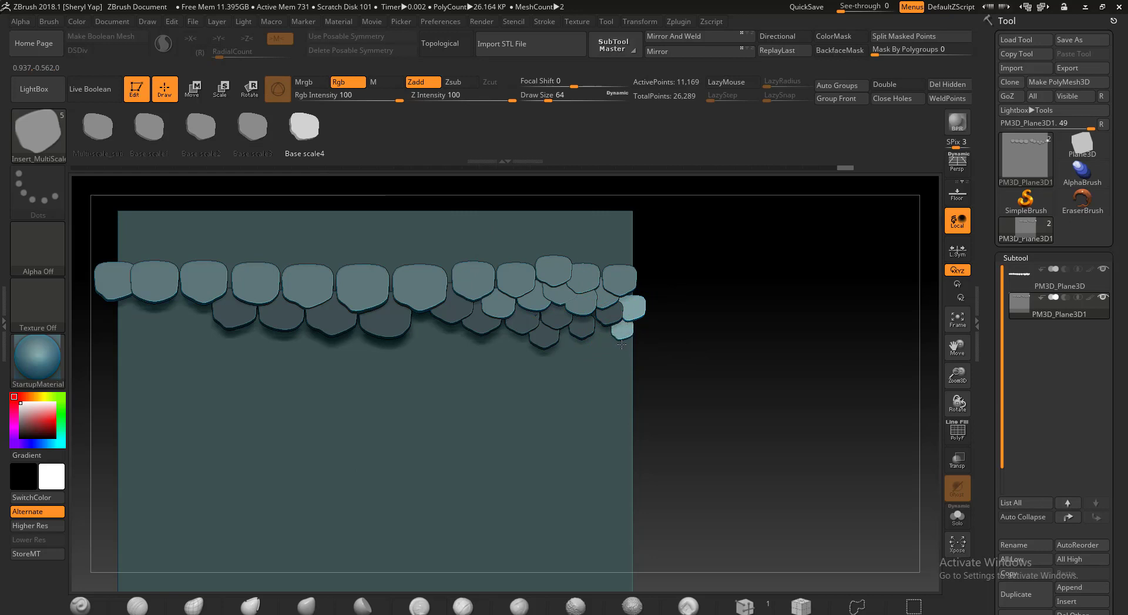
left_click_drag(622, 344, 622, 346)
left_click_drag(759, 353, 710, 353)
key("w")
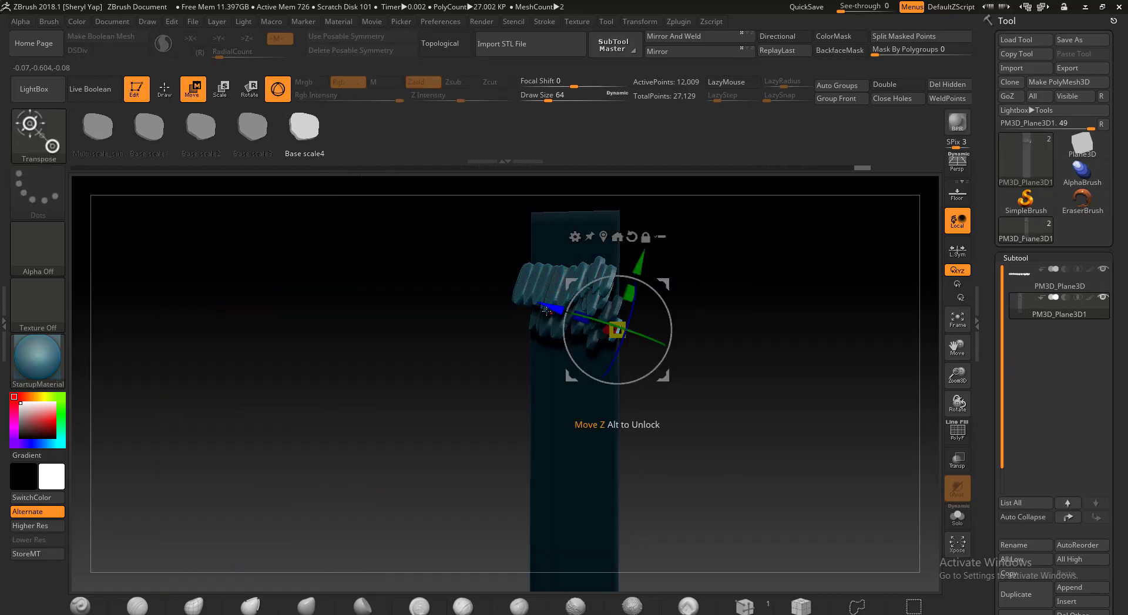
left_click_drag(551, 311, 547, 310)
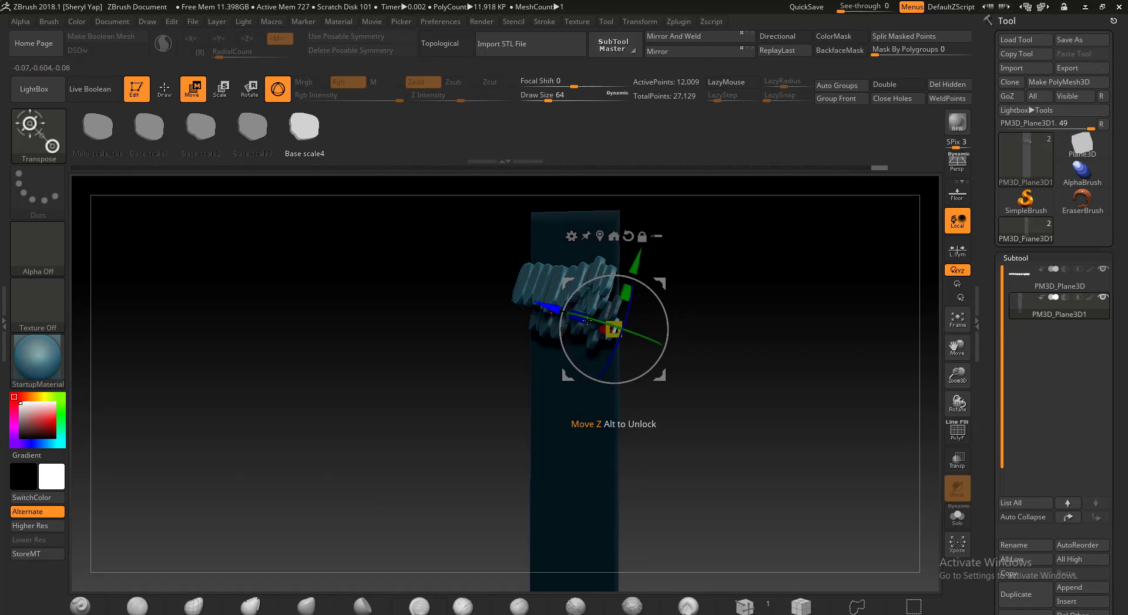
left_click_drag(734, 353, 806, 359)
- Insert a Base scale4 beside the lowest edge scale, nudge it up along Y, and shift it outward along Z
key("q")
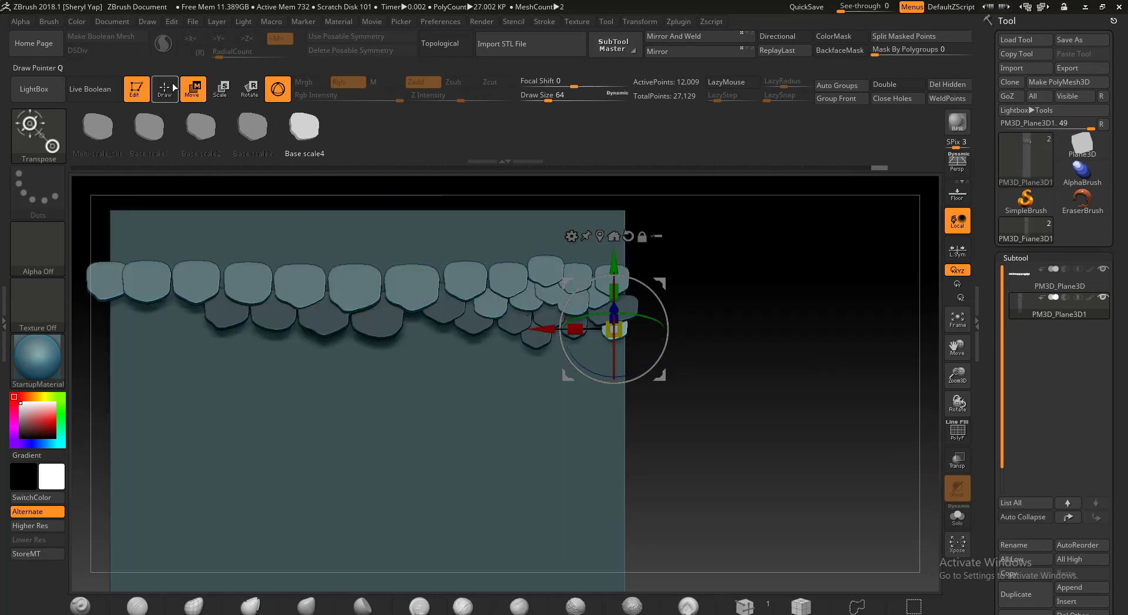
left_click_drag(592, 336, 592, 347)
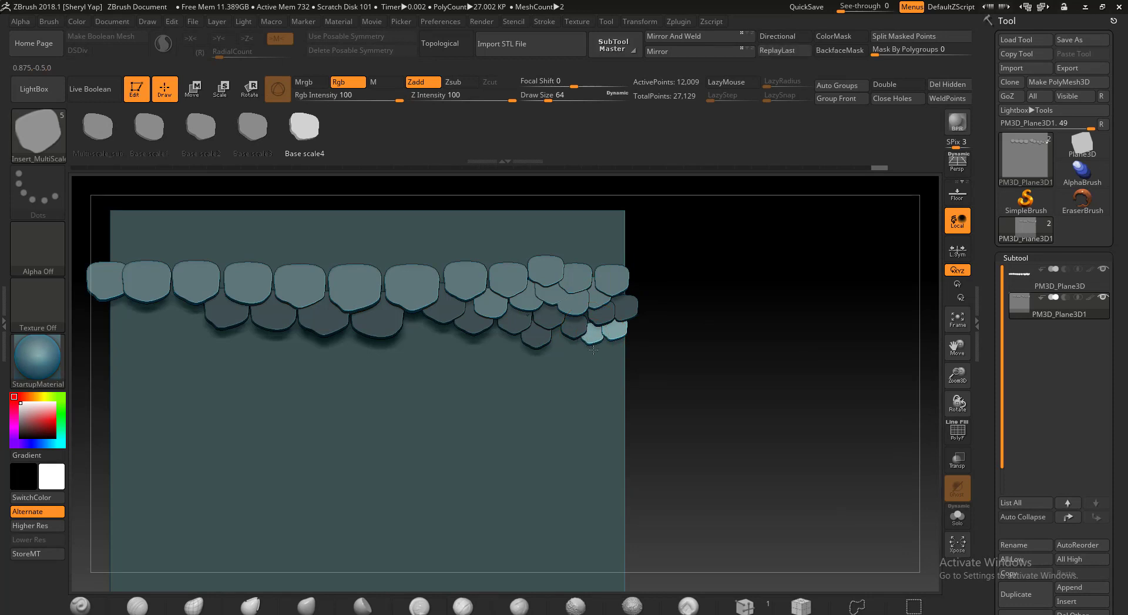
left_click(193, 89)
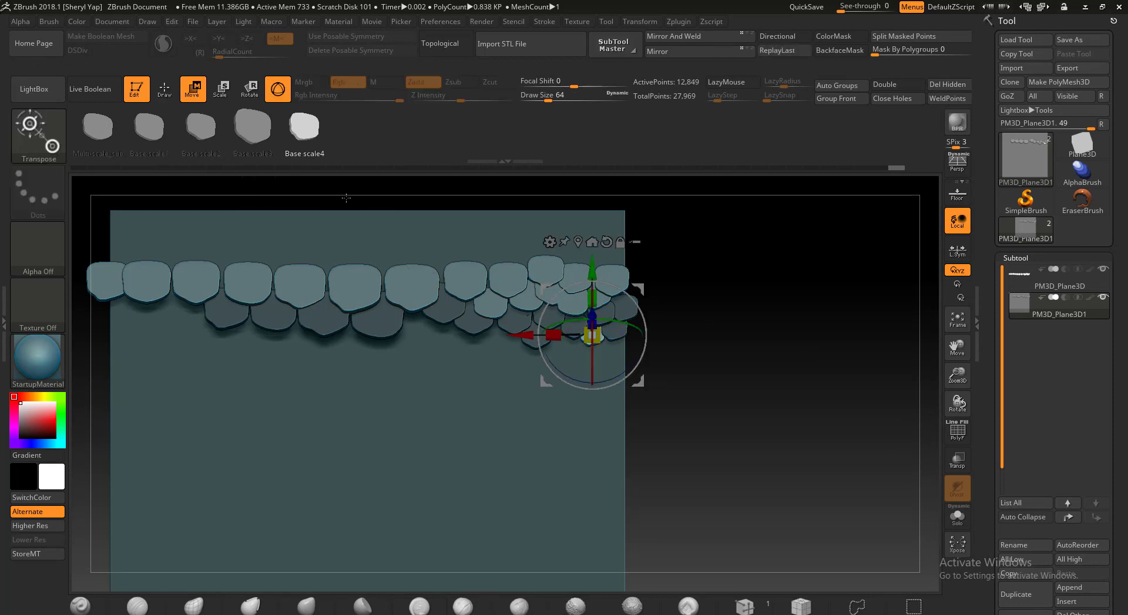
left_click_drag(592, 267, 592, 263)
left_click_drag(760, 337, 698, 334)
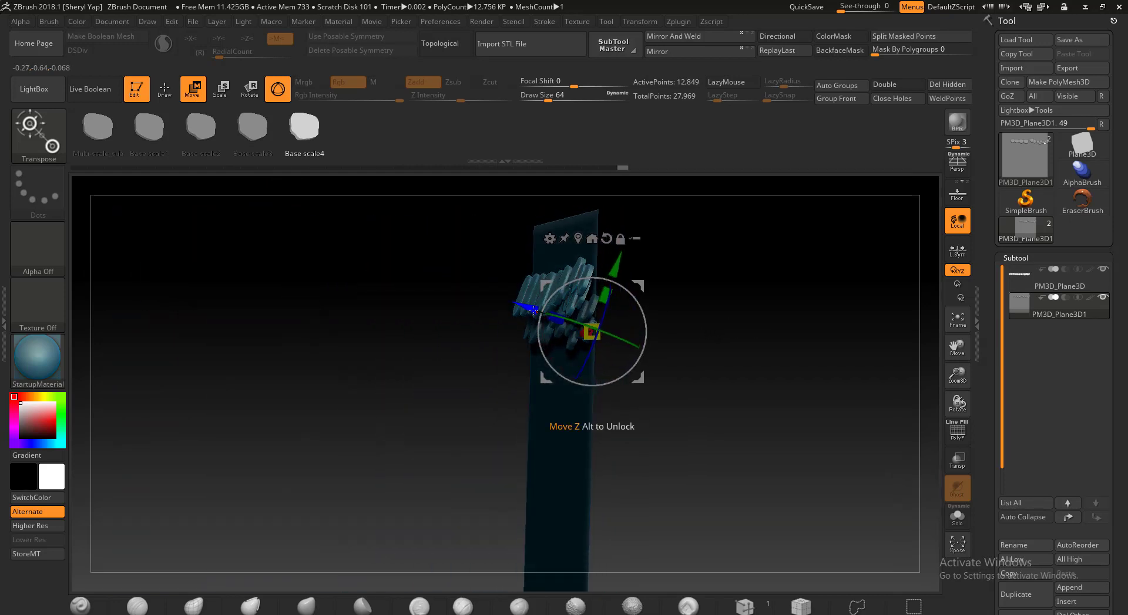
left_click_drag(533, 311, 531, 310)
left_click_drag(754, 374, 864, 384)
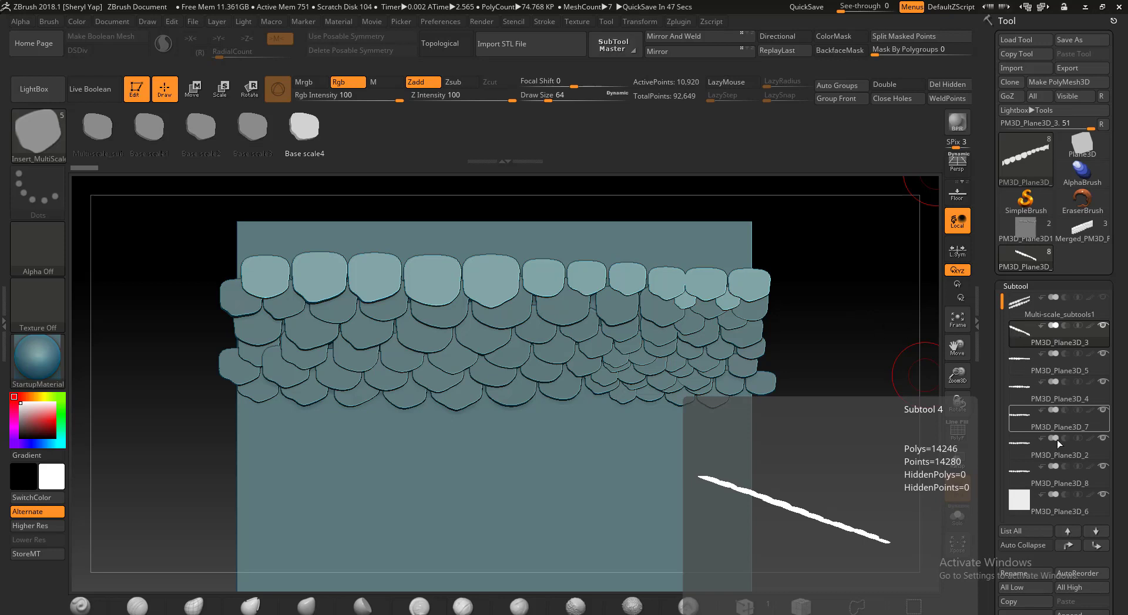
- Hide the scale-row subtools PM3D_Plane3D_3, 5, 4, 7, 2 and 8 one by one, and select the base plane PM3D_Plane3D_6
left_click(1105, 355)
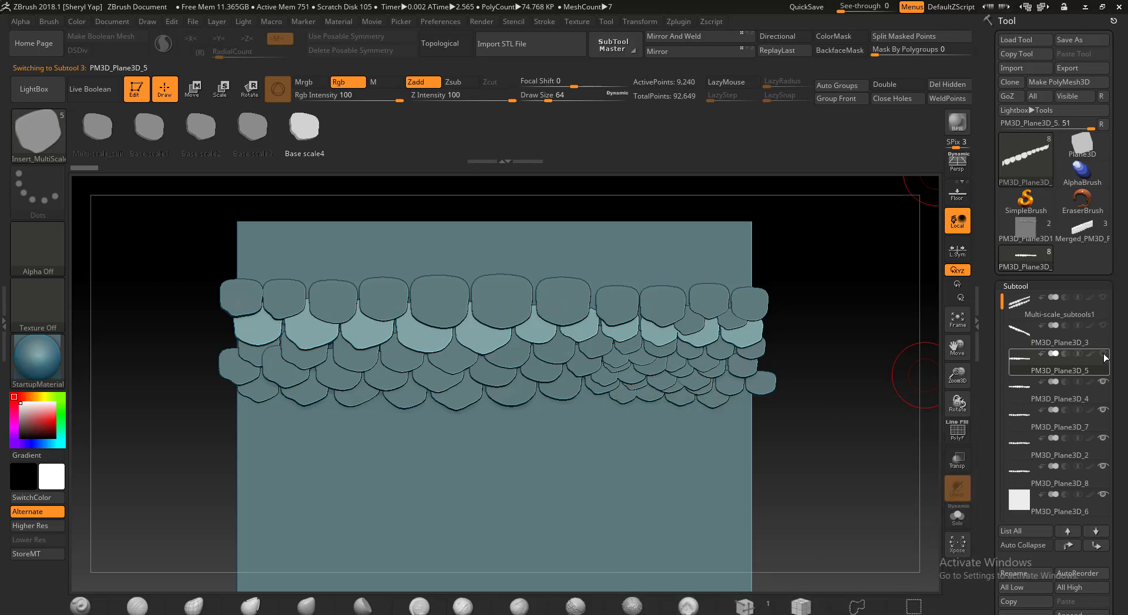
left_click(1057, 403)
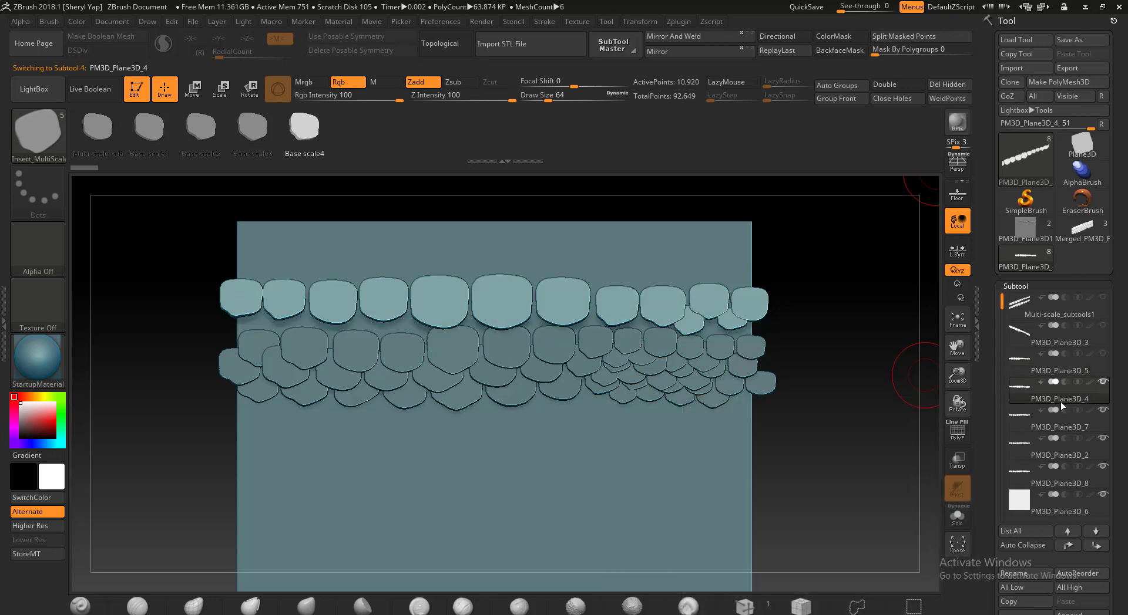
left_click(1104, 416)
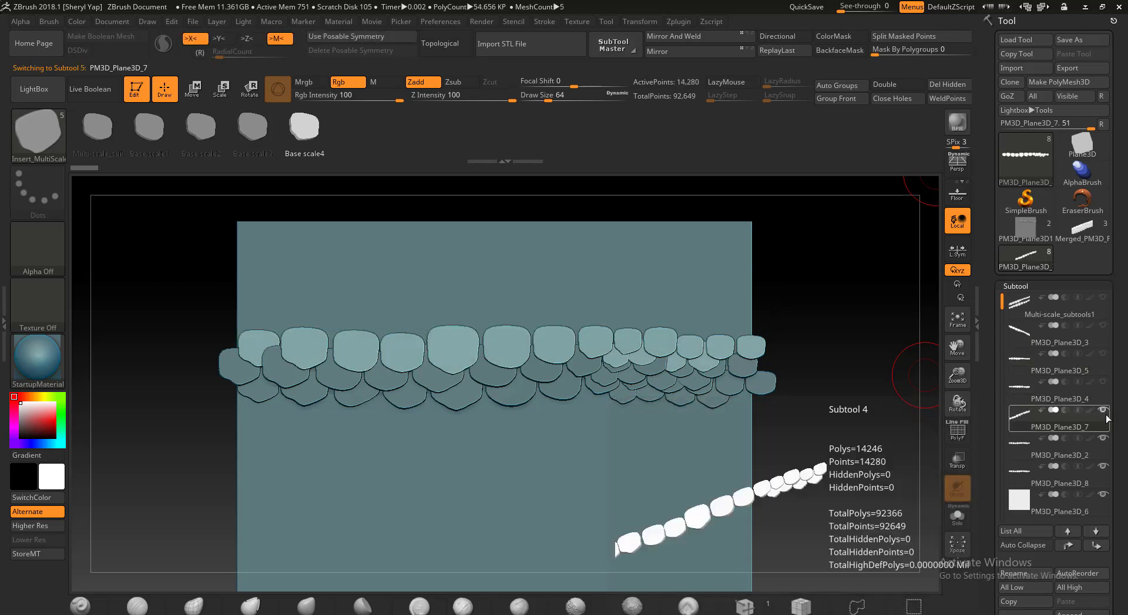
left_click(1104, 413)
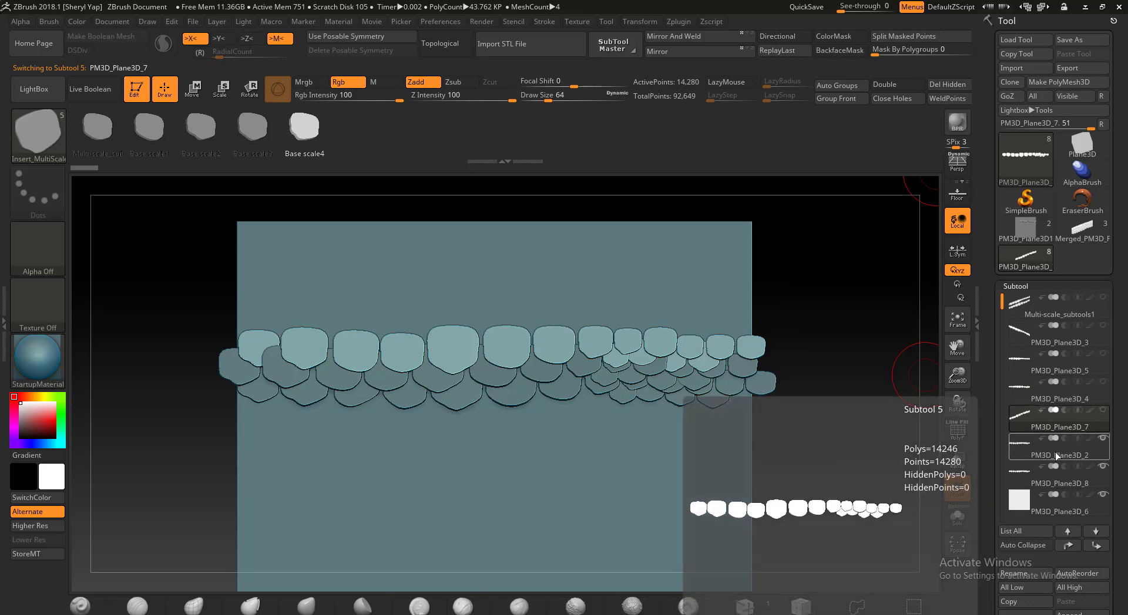
left_click(1055, 452)
left_click(1102, 438)
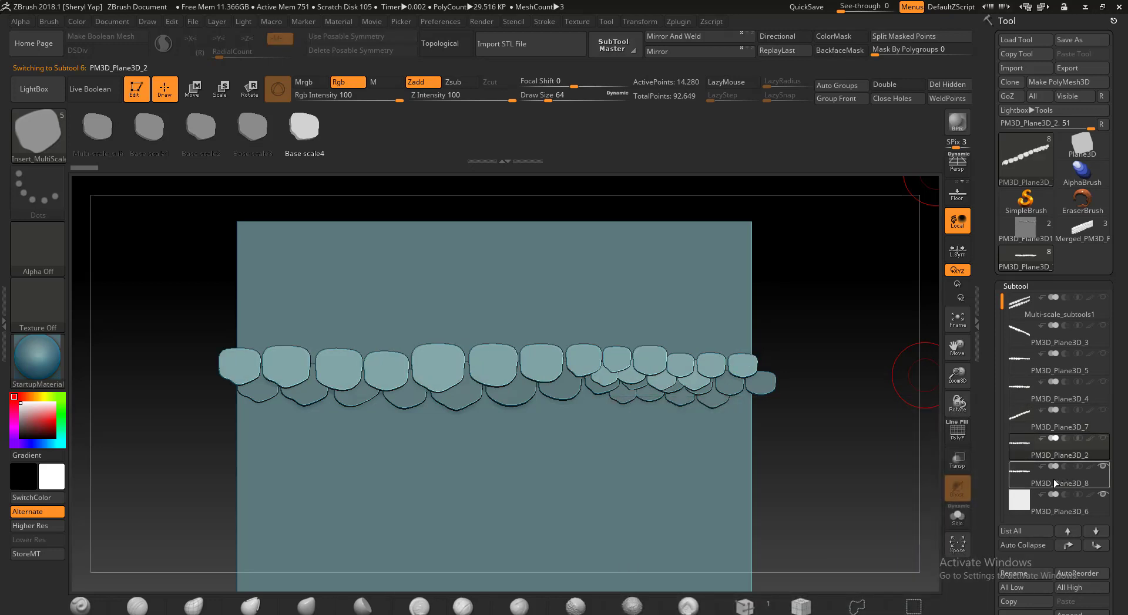
left_click(1052, 479)
left_click(1102, 467)
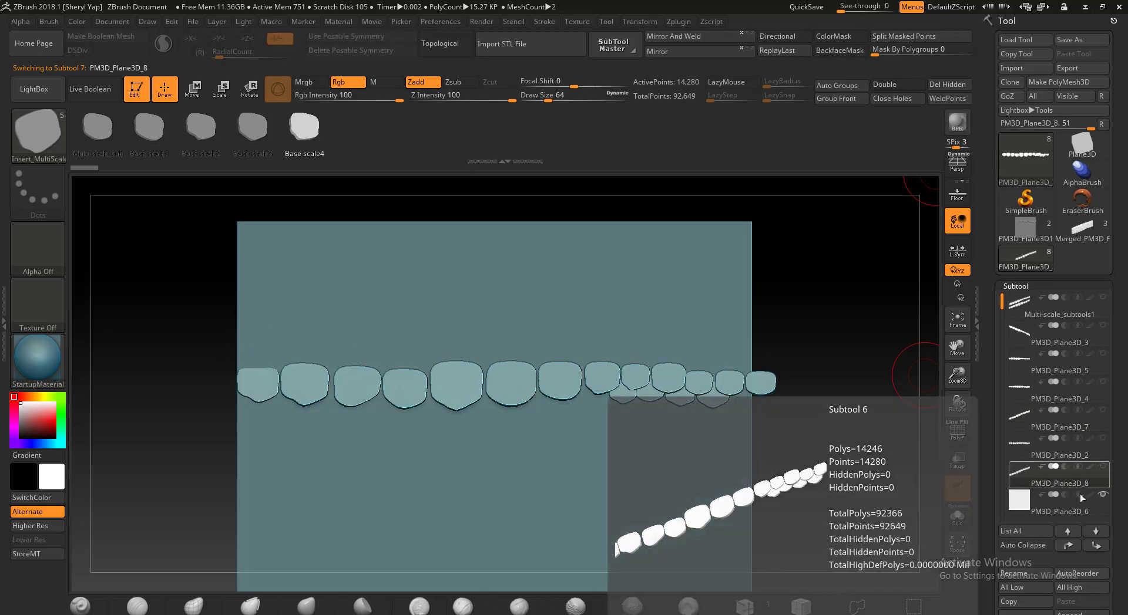
left_click(1075, 501)
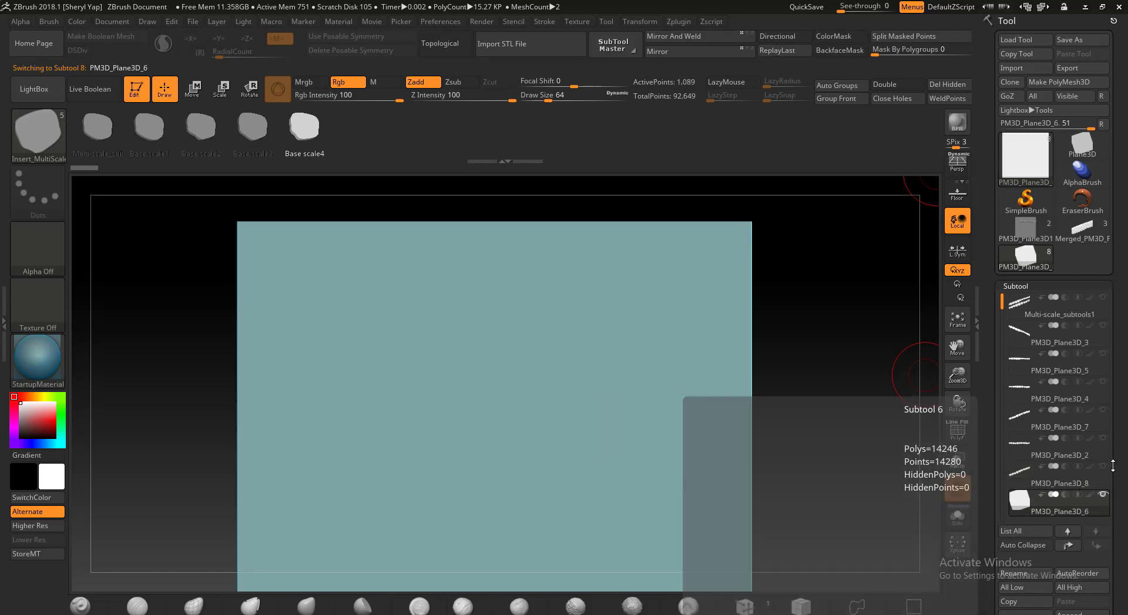
- Show the scale-row subtools PM3D_Plane3D_8, 2, 7, 4, 5 and 3 again one by one above the base plane
left_click(1104, 467)
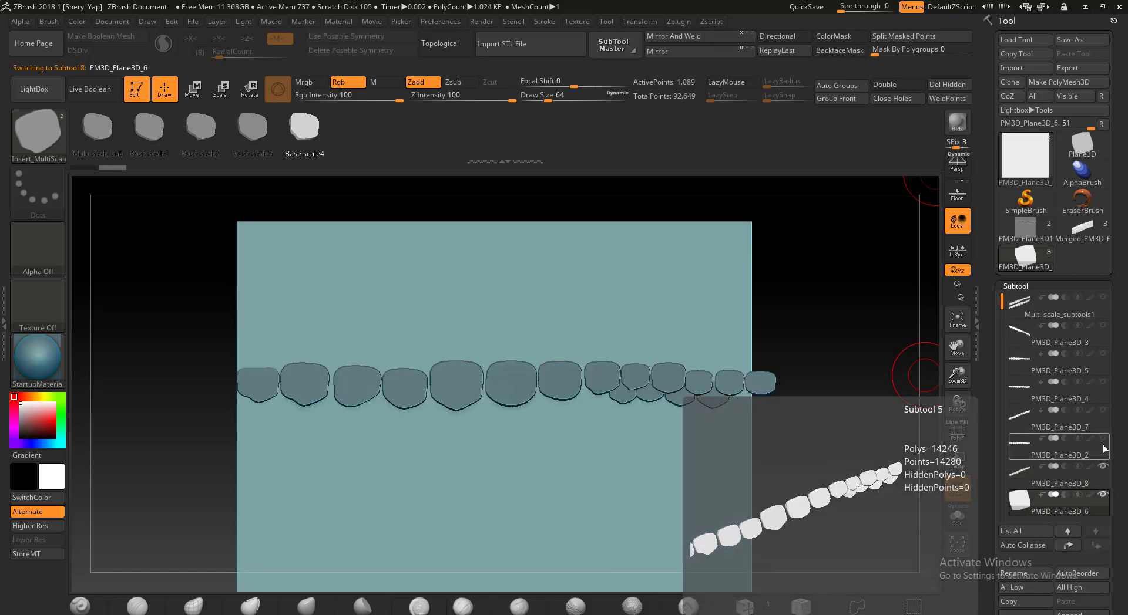
left_click(1103, 439)
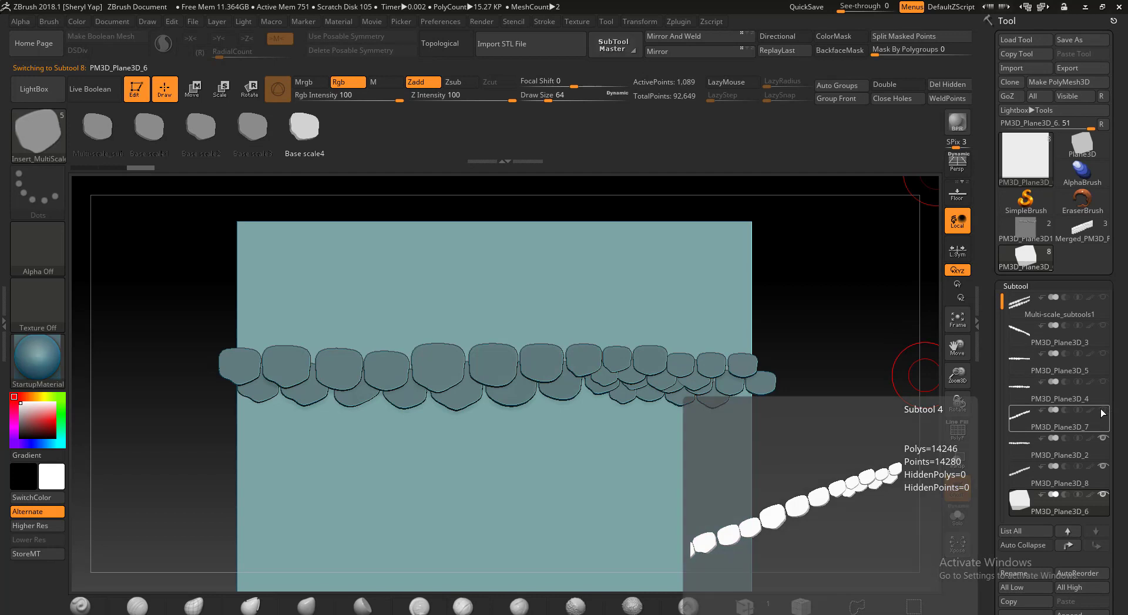
left_click(1103, 410)
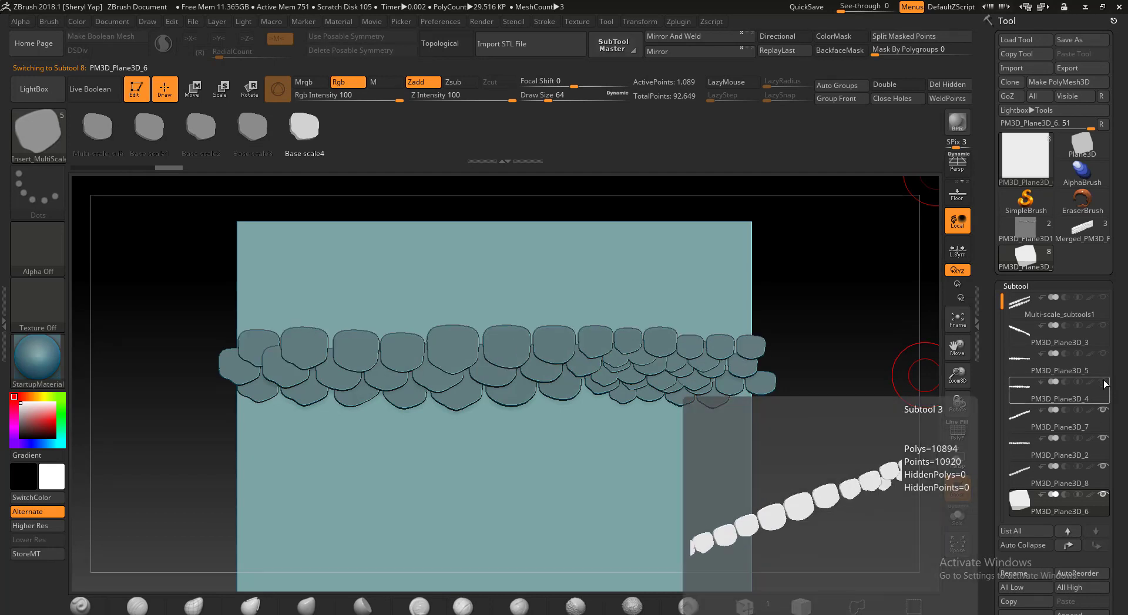
left_click(1103, 382)
left_click(1103, 354)
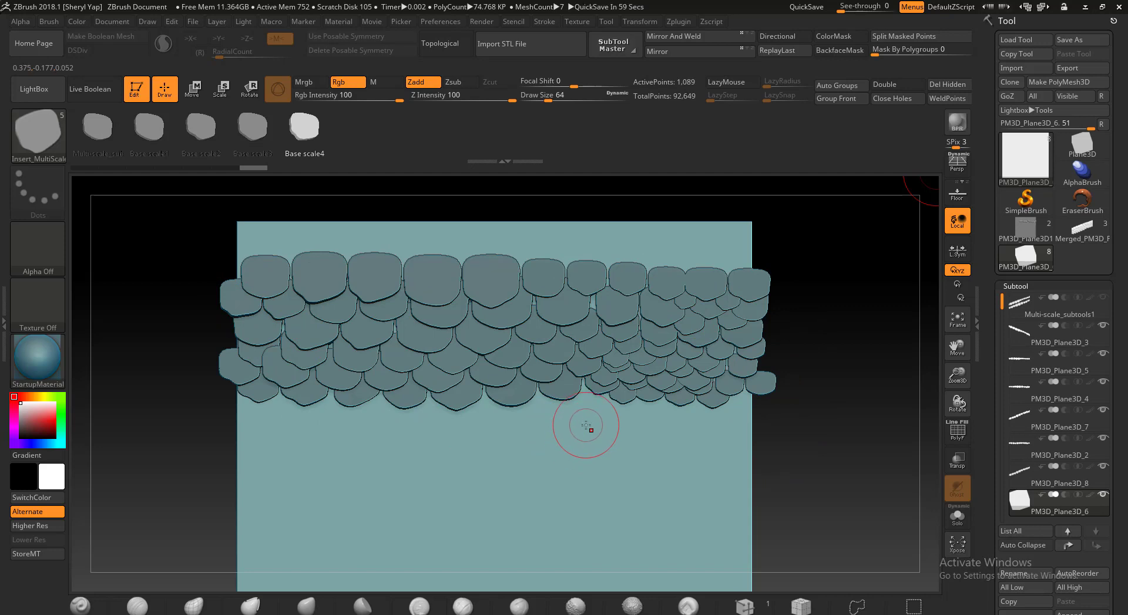
- Compare the tool holding the separate scale rows with the merged scales tool, and make the merged tool active
left_click(1073, 237)
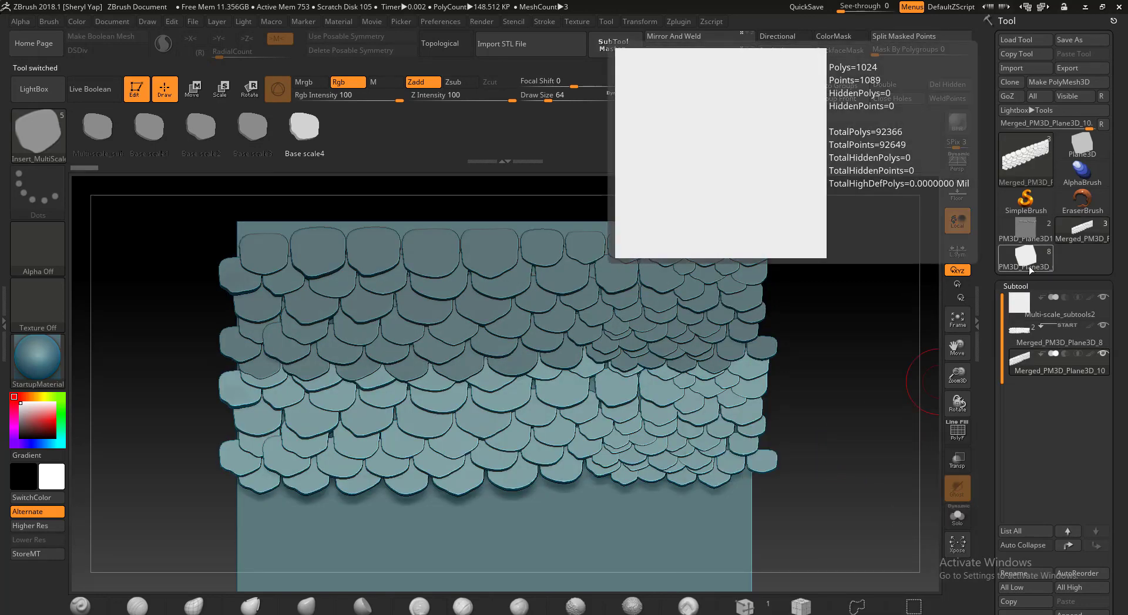
left_click(1028, 266)
mouse_move(1058, 329)
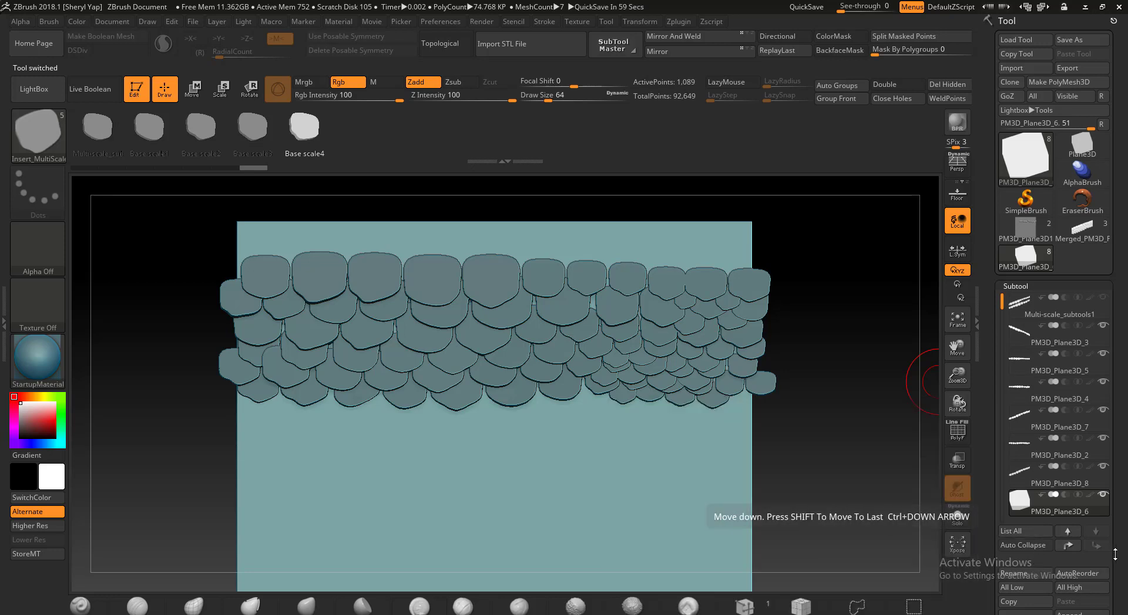
left_click_drag(1111, 579, 1112, 460)
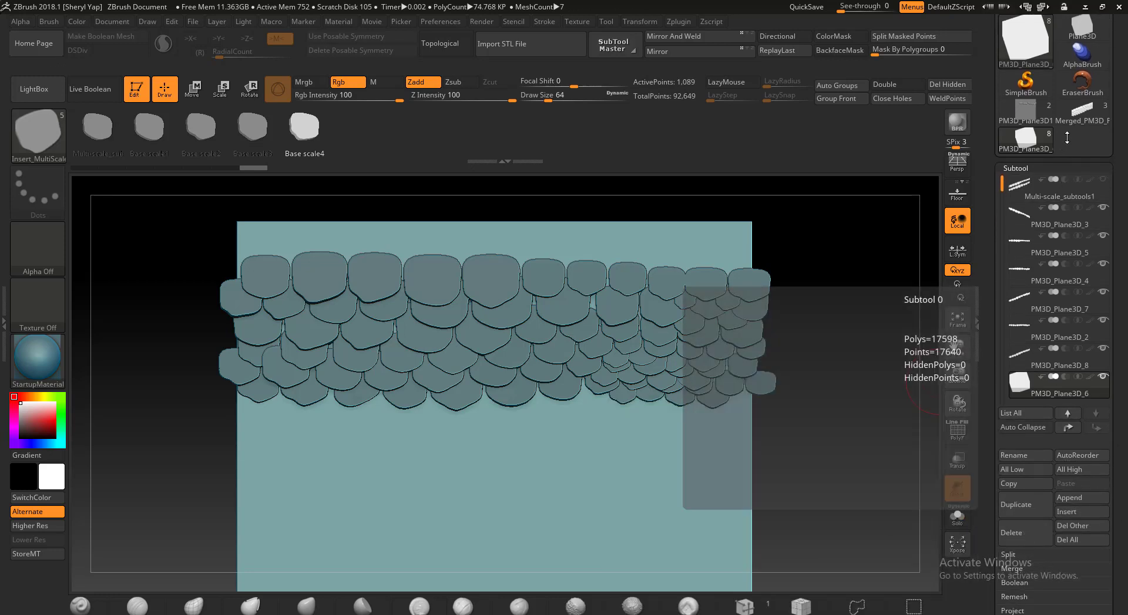
left_click(1075, 121)
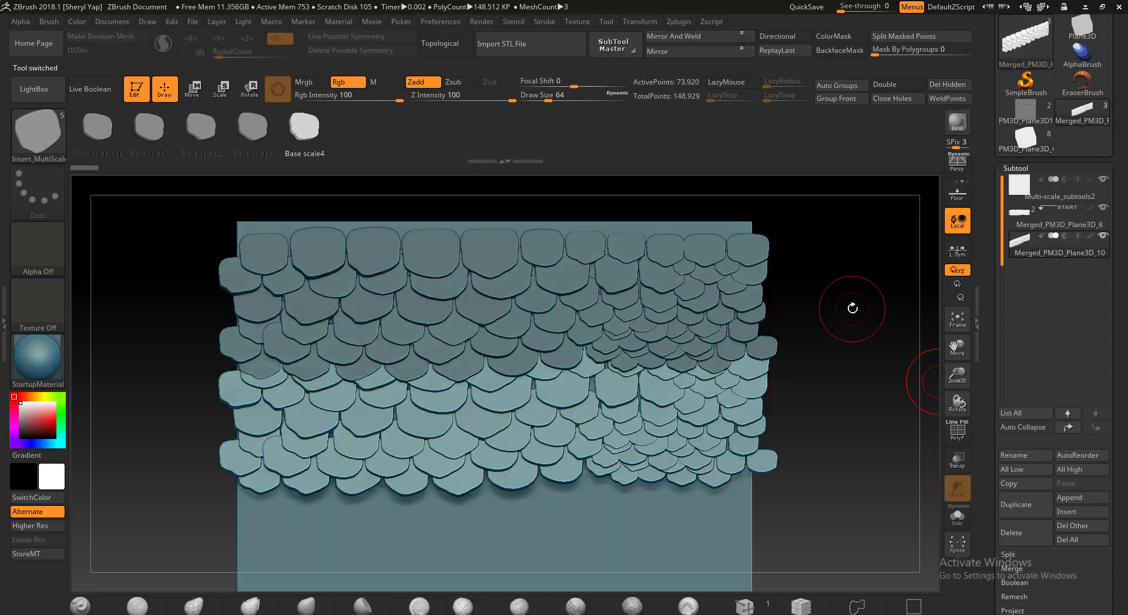
- Hide the lower scale block Merged_PM3D_Plane3D_10, select the upper block Merged_PM3D_Plane3D_8, and show the lower block again
mouse_move(1027, 220)
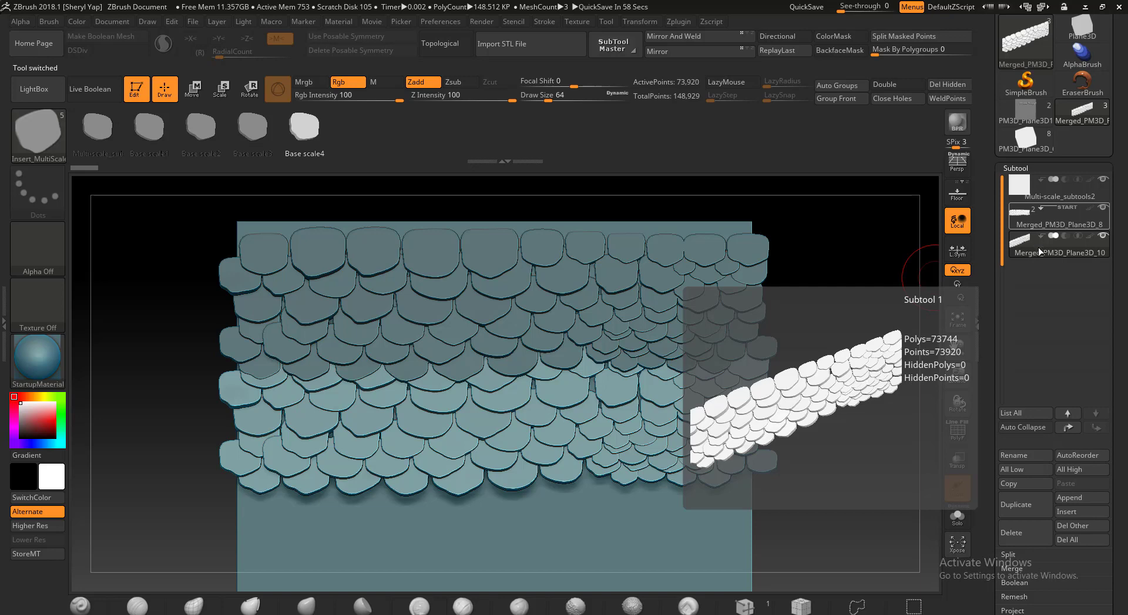
mouse_move(1040, 252)
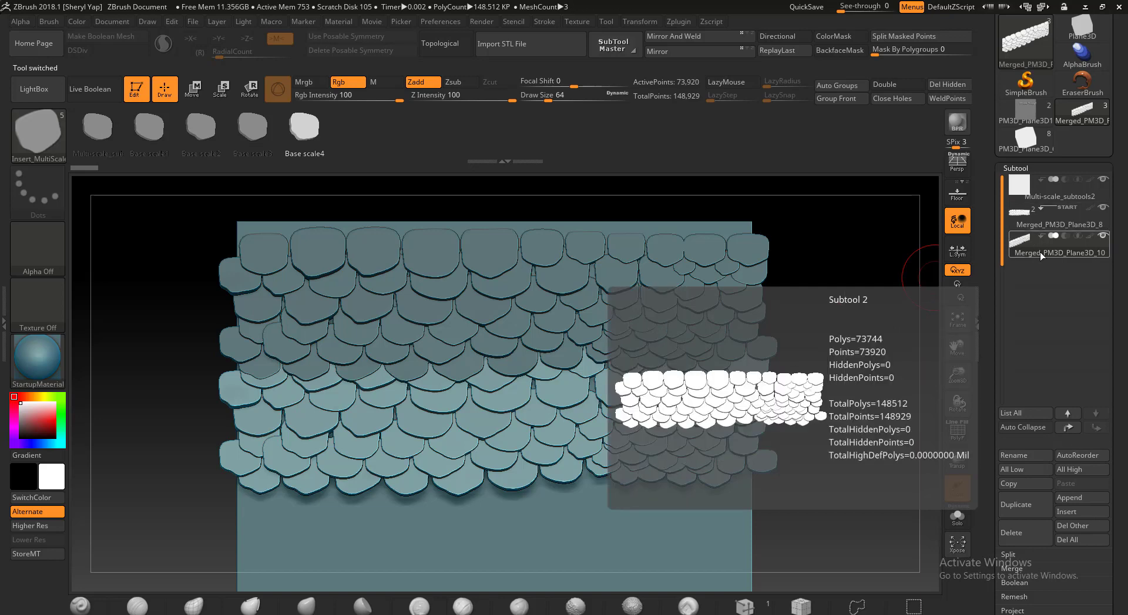
left_click(1106, 240)
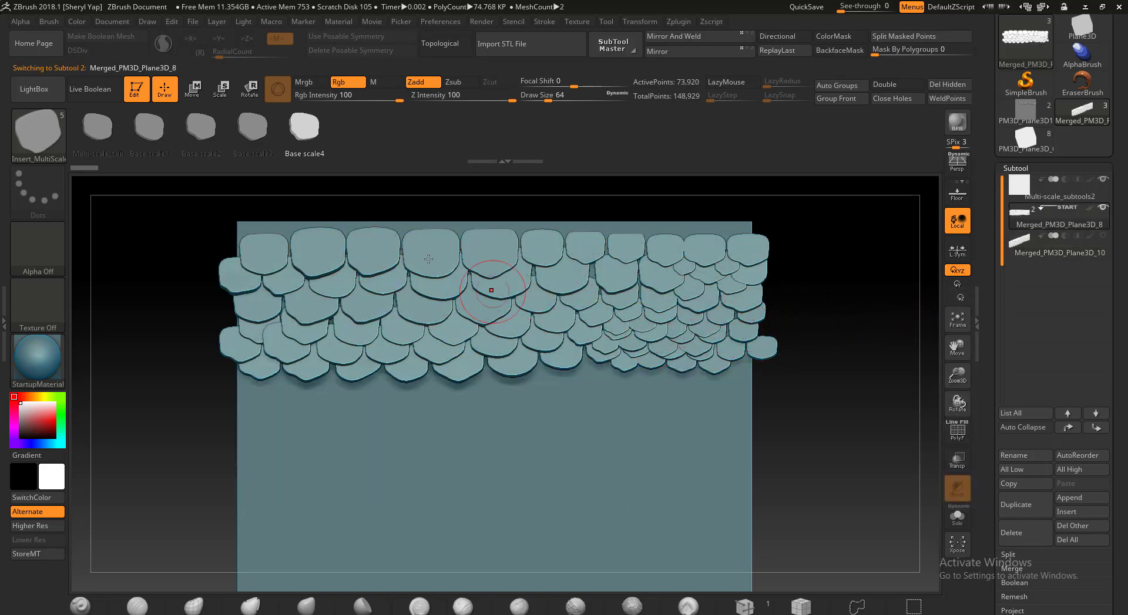
mouse_move(1069, 252)
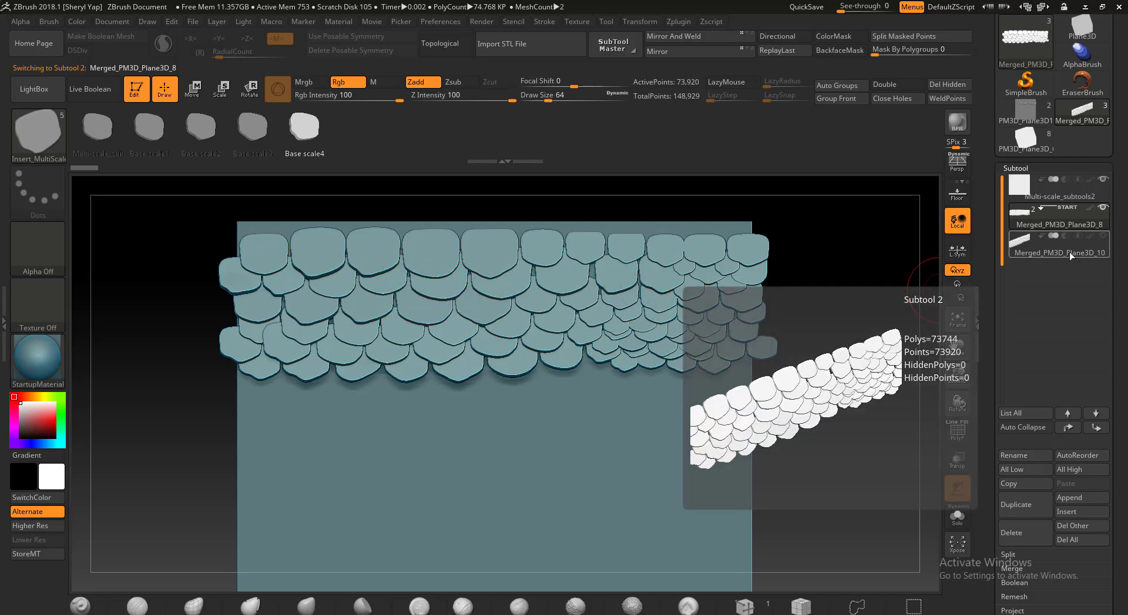
left_click(1102, 236)
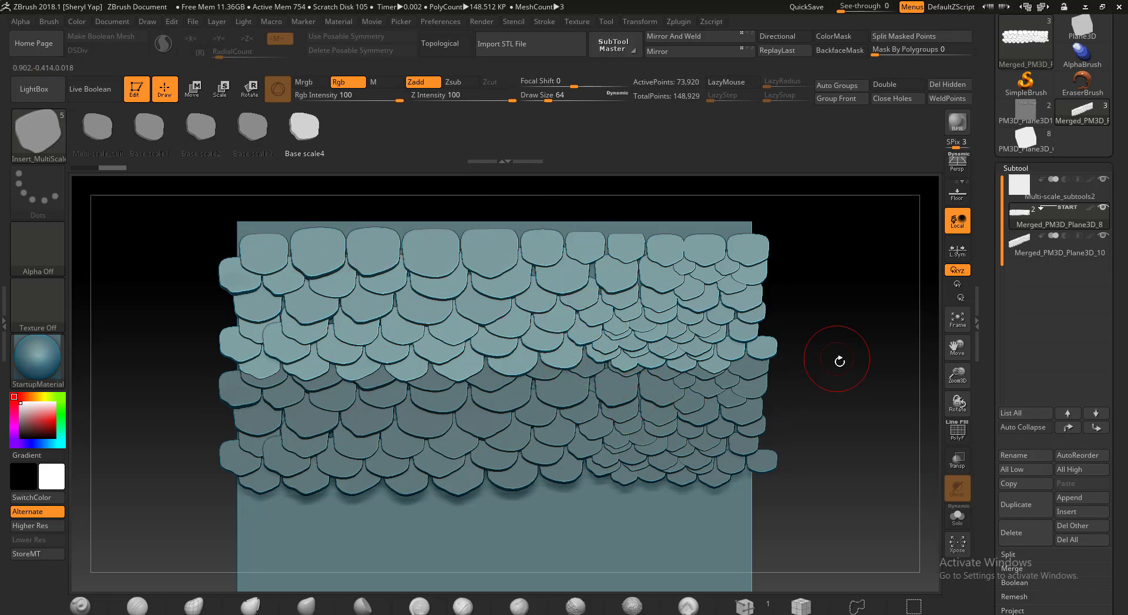
- Change the current material to SkinShade4 for a plain white look on the scales
left_click_drag(841, 363, 869, 374, "alt")
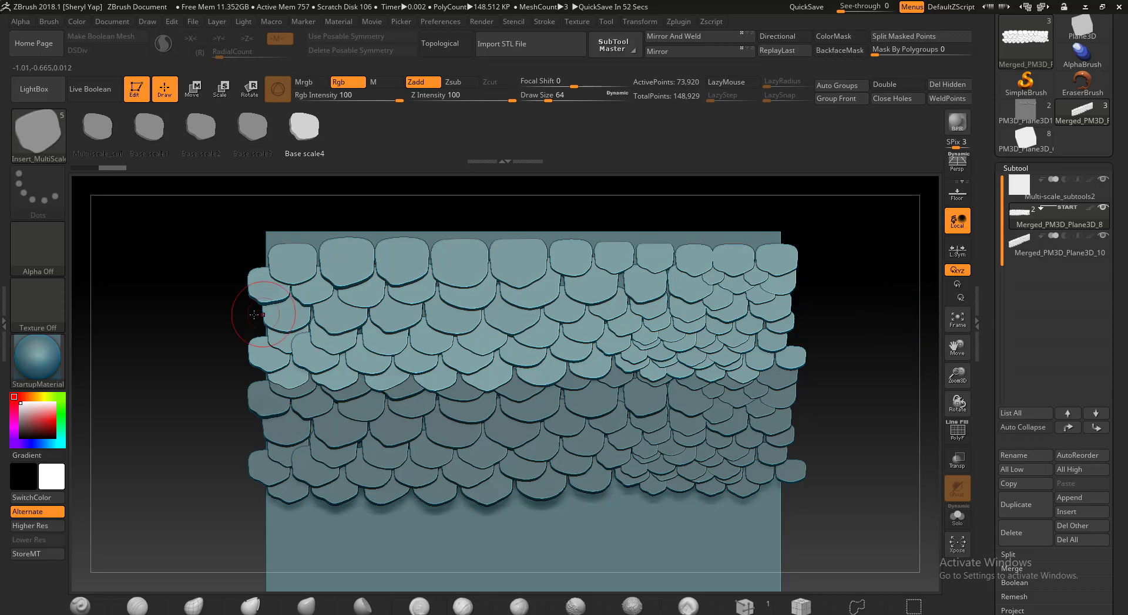
left_click(52, 358)
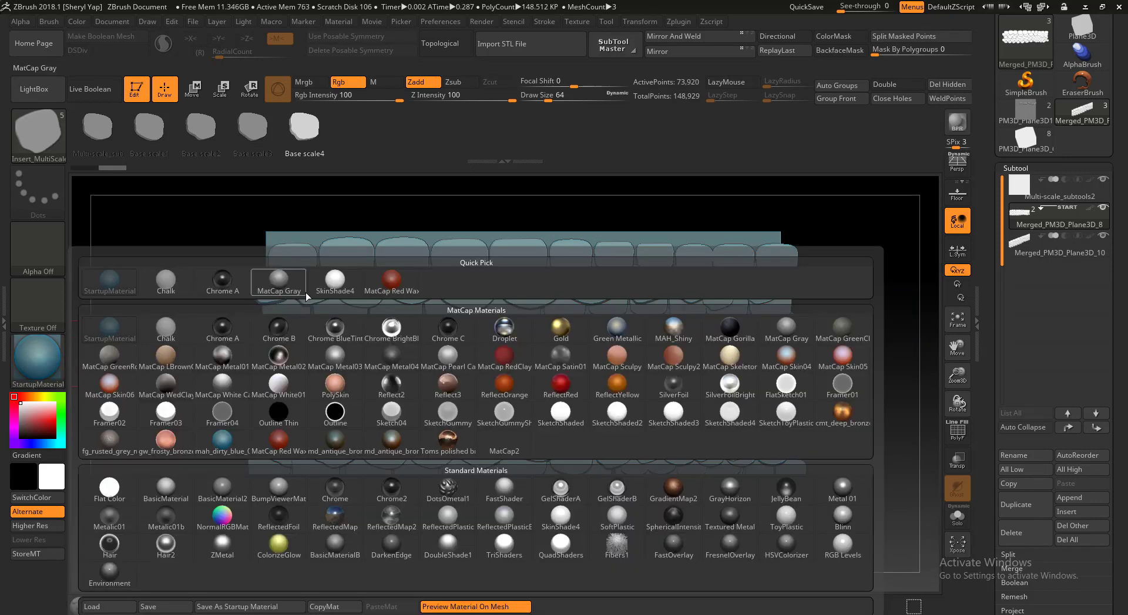
left_click(335, 279)
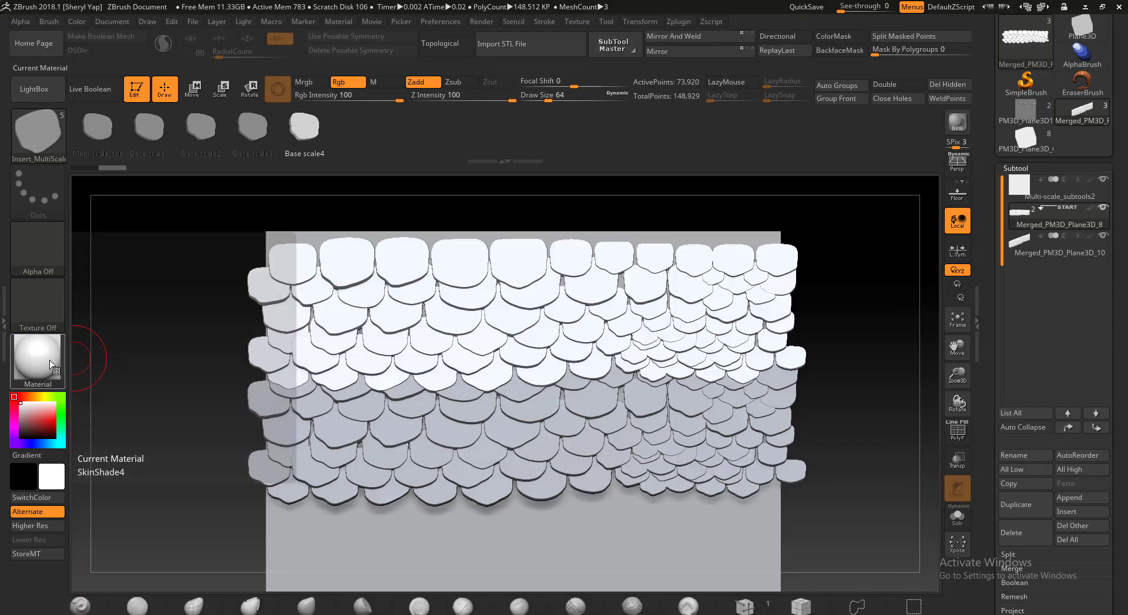
left_click(64, 365)
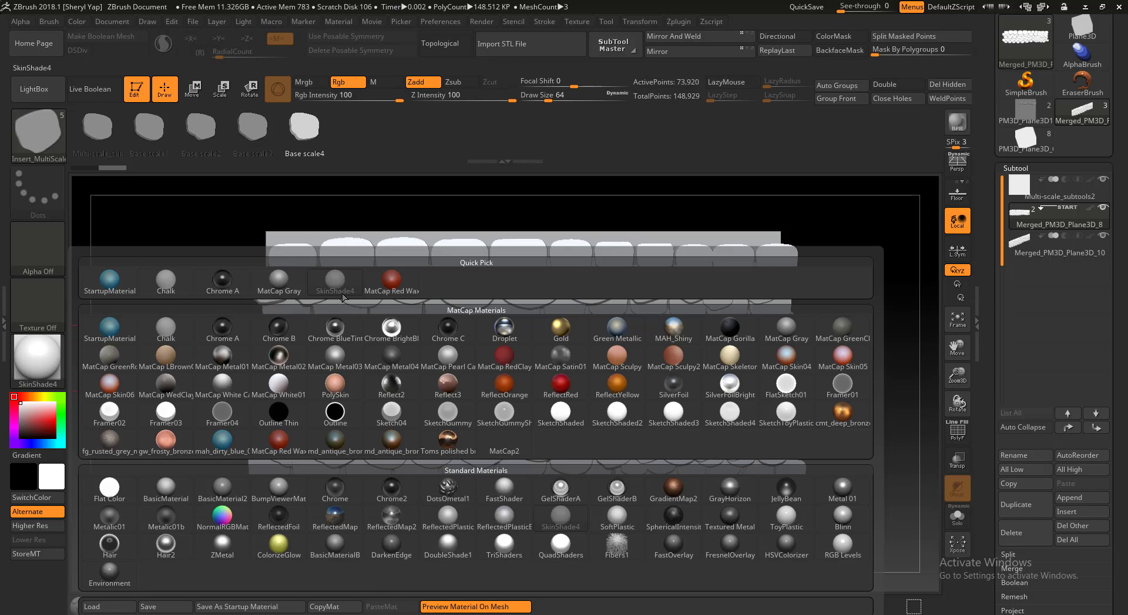
mouse_move(344, 298)
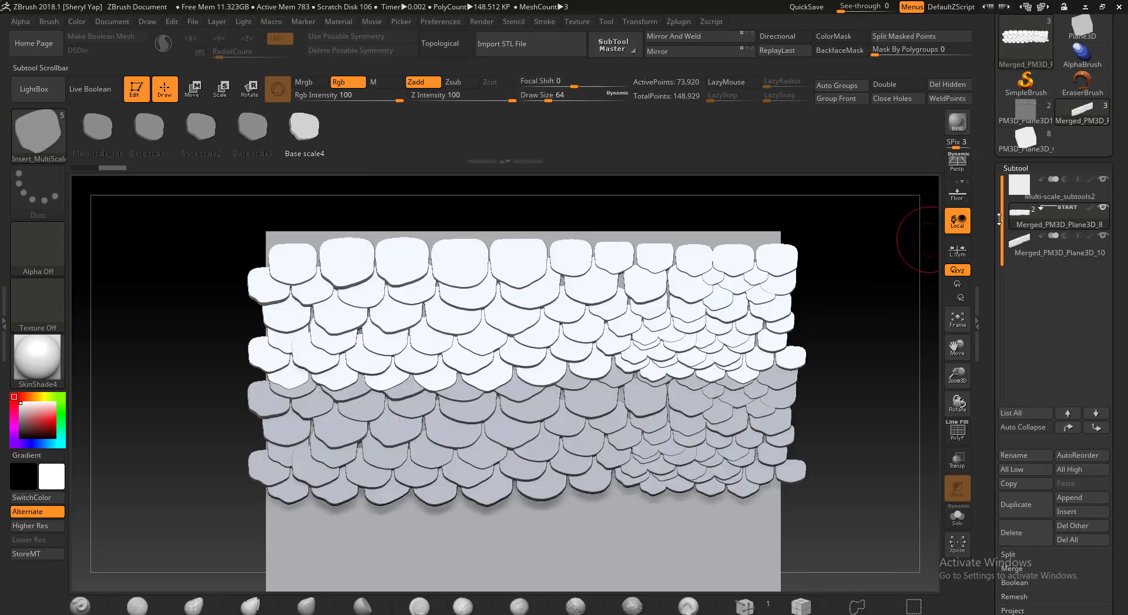
- Hide the base plane subtool Multi-scale_subtools2 and turn on polypaint for the upper scale block
mouse_move(1034, 191)
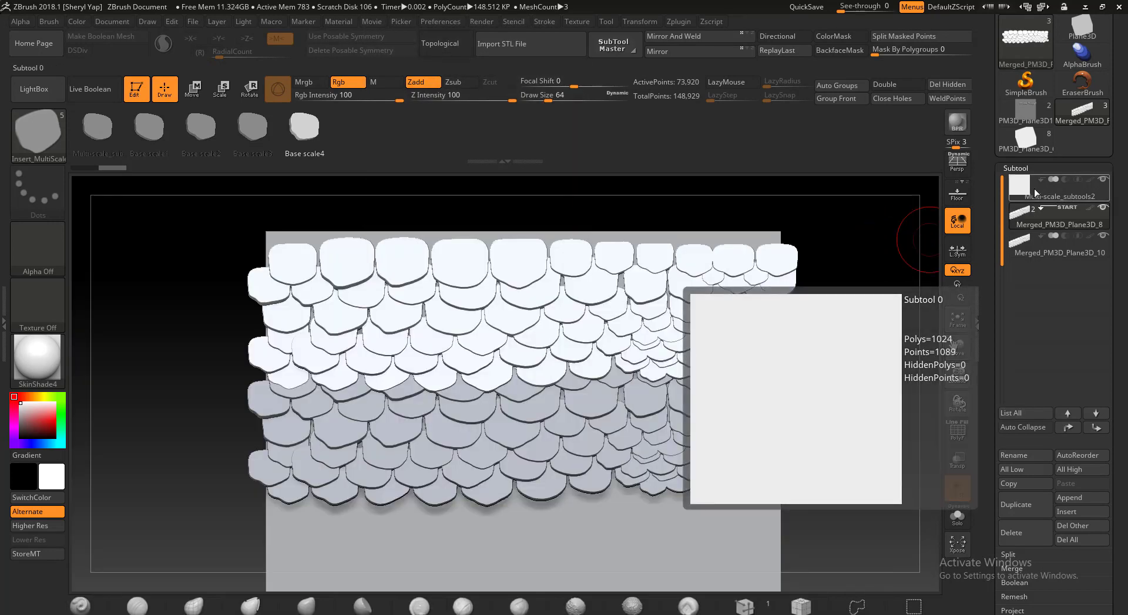
left_click(1103, 179)
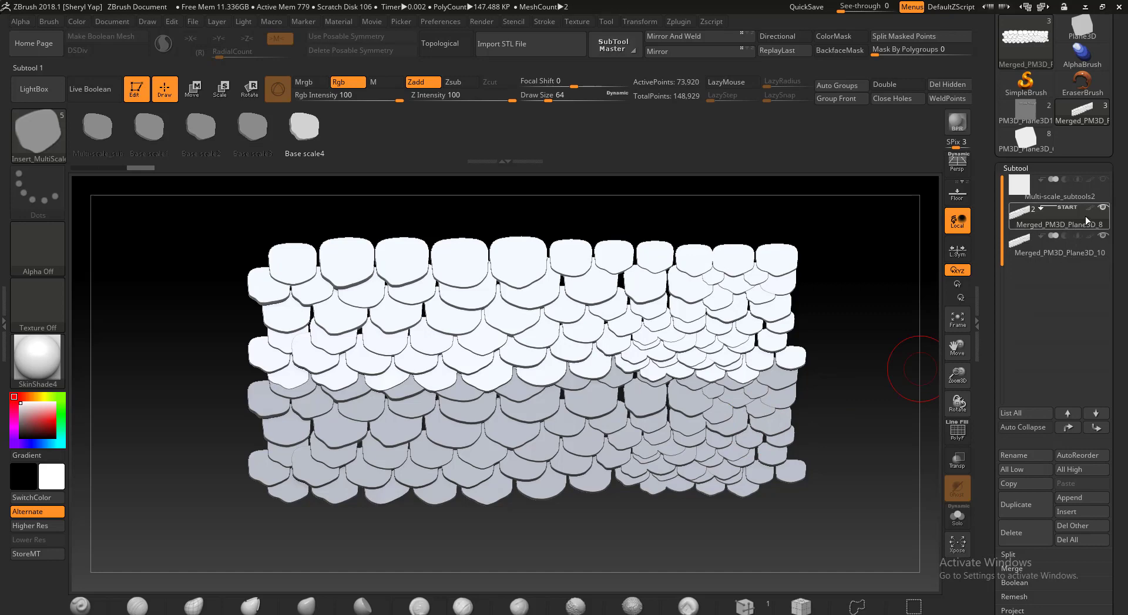
mouse_move(1090, 207)
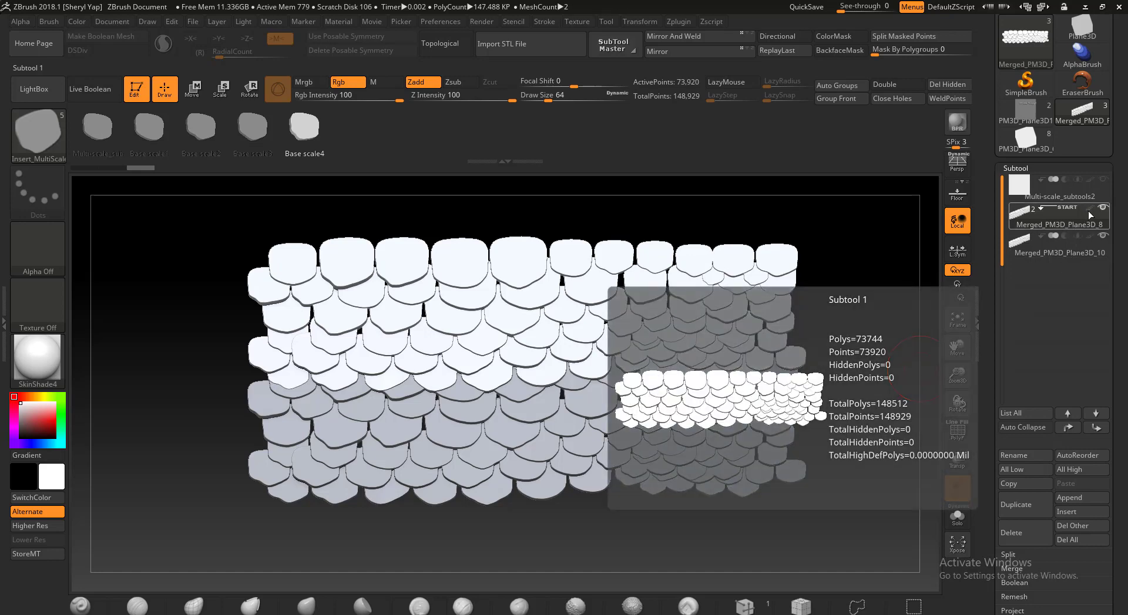
mouse_move(1084, 252)
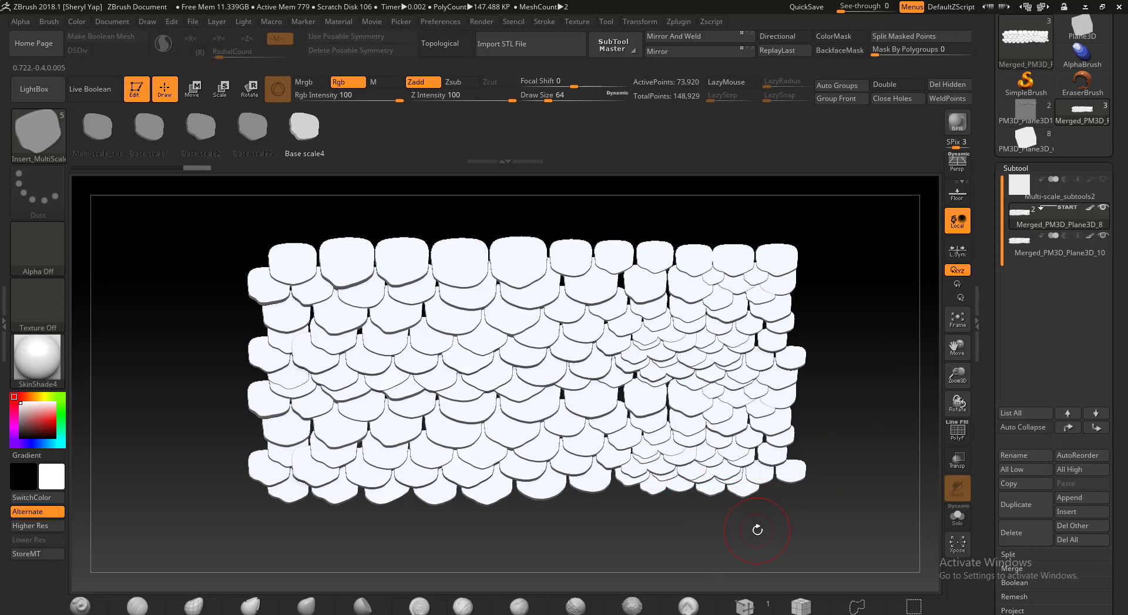
left_click(1094, 236)
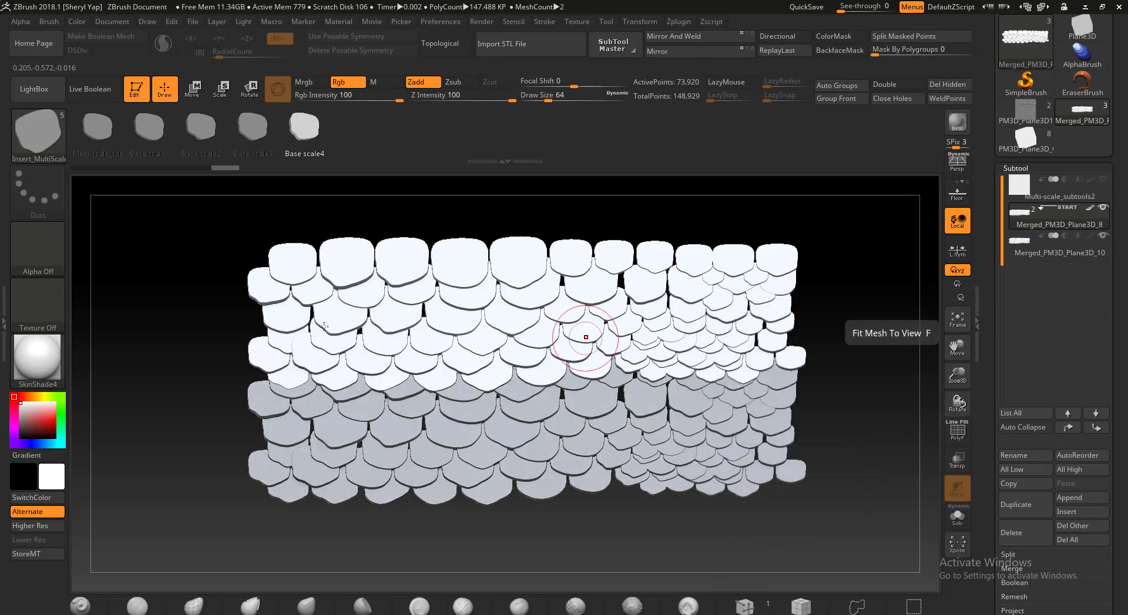
- Switch painting to Mrgb with Zadd off, and fill the upper scale block with white and the SkinShade4 material
left_click(77, 21)
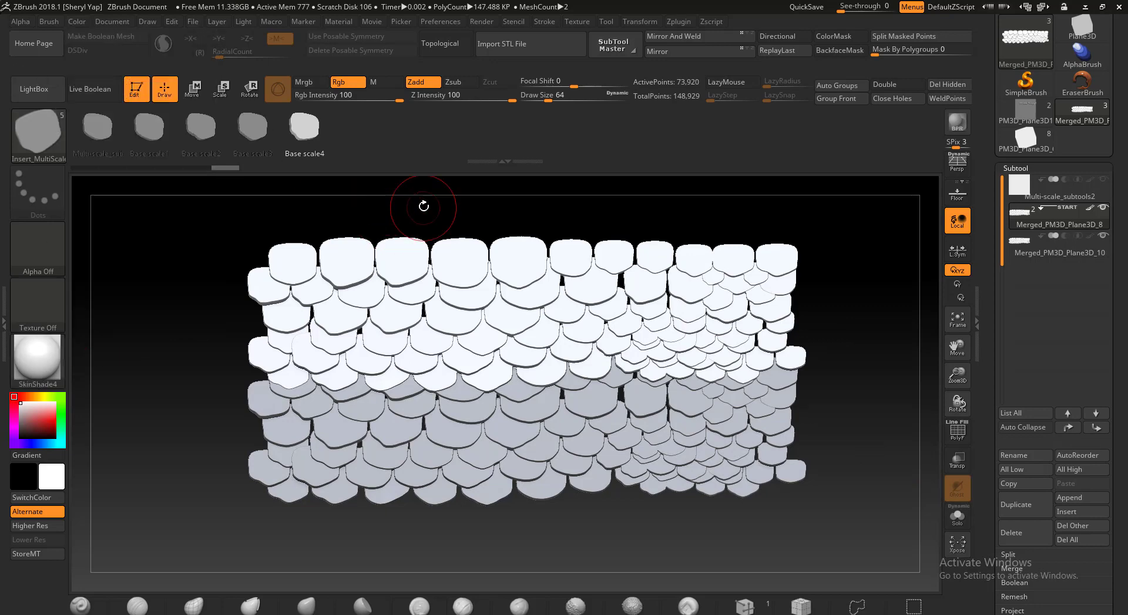
left_click(307, 85)
left_click(416, 82)
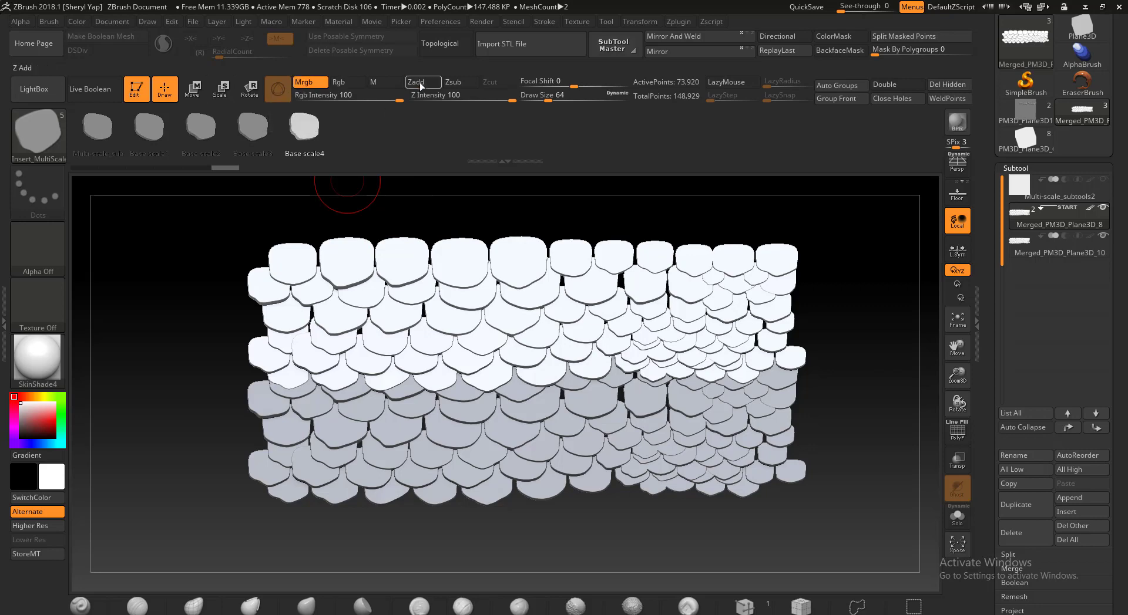
left_click(77, 21)
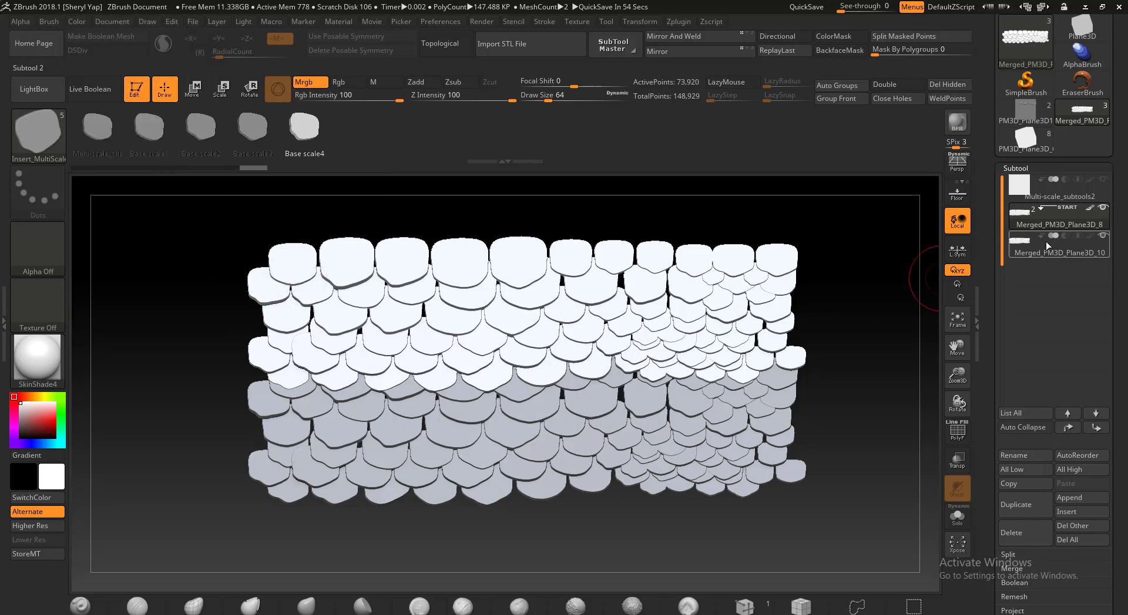
- Select the lower scale block Merged_PM3D_Plane3D_10 and fill it with the current white colour and SkinShade4 material
left_click(1056, 255)
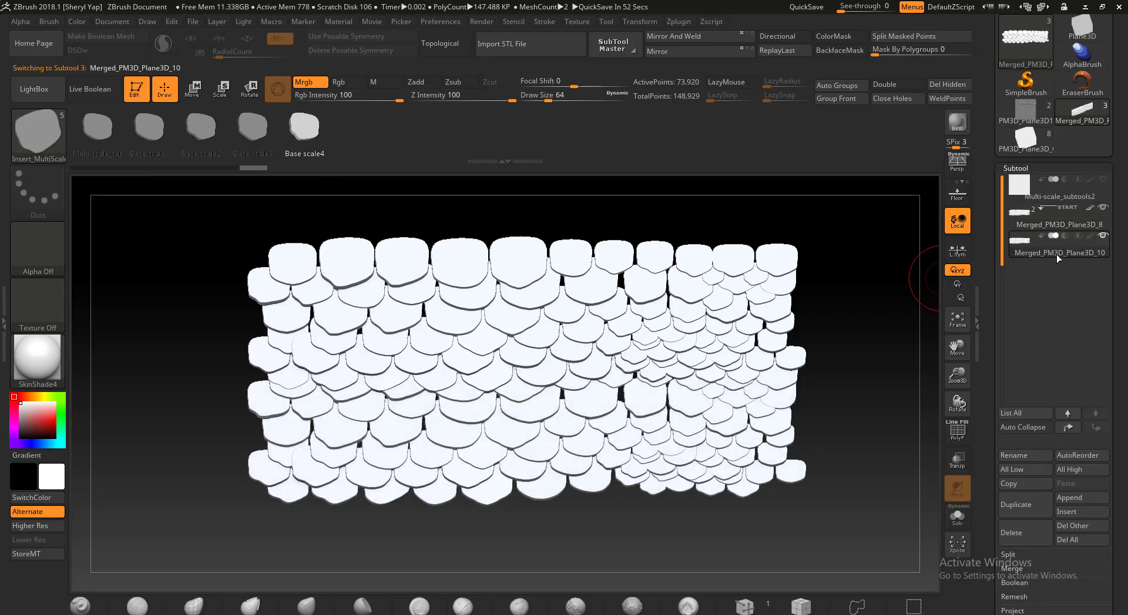
left_click(77, 21)
left_click(113, 273)
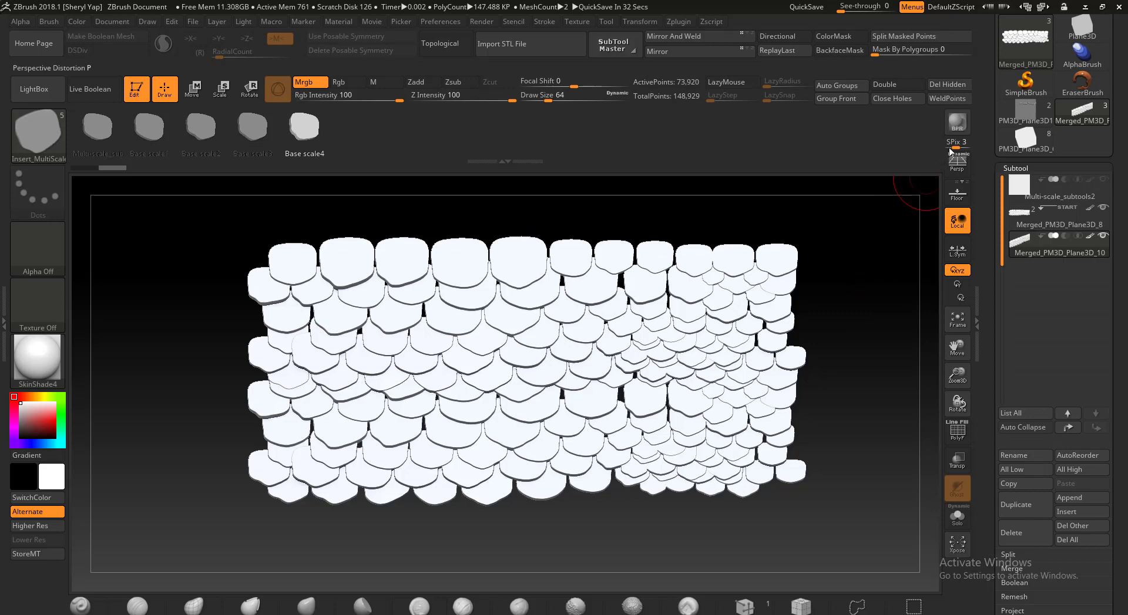
- Run a best-preview render (BPR) of the scales and reduce the draw size to 7
left_click(960, 132)
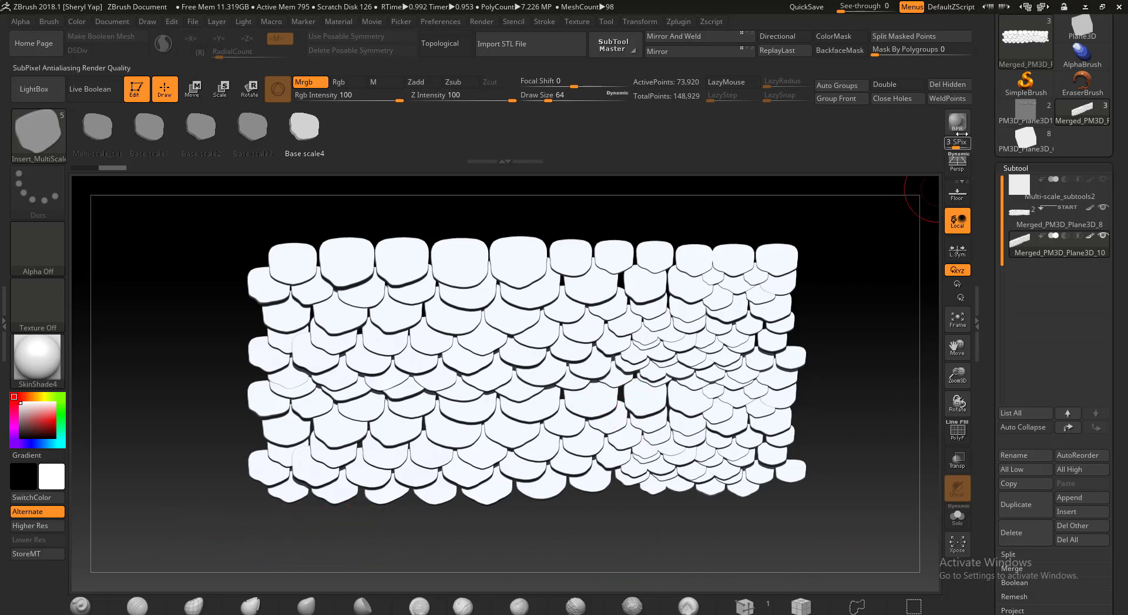
left_click_drag(891, 289, 889, 293)
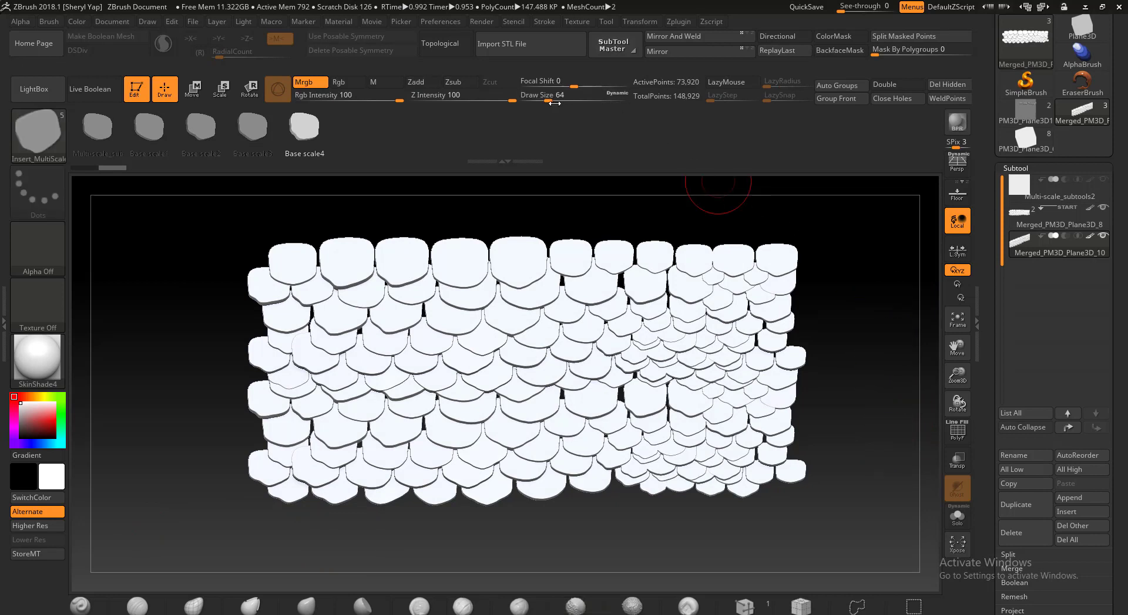
left_click_drag(548, 99, 530, 99)
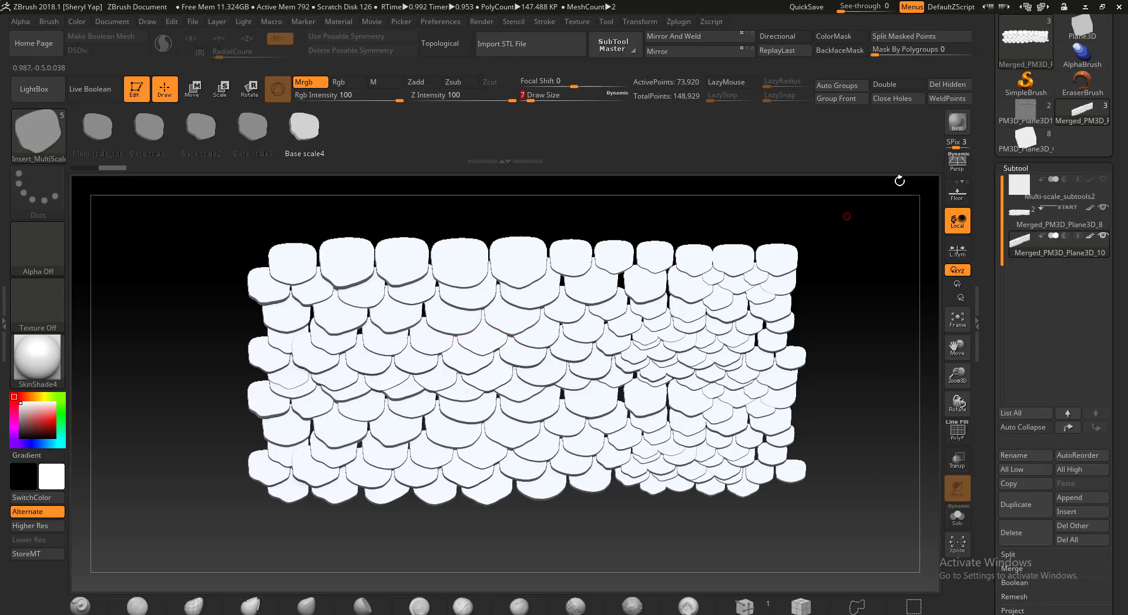
- Switch to the Standard brush and render the whole scale pattern again with BPR
left_click(958, 132)
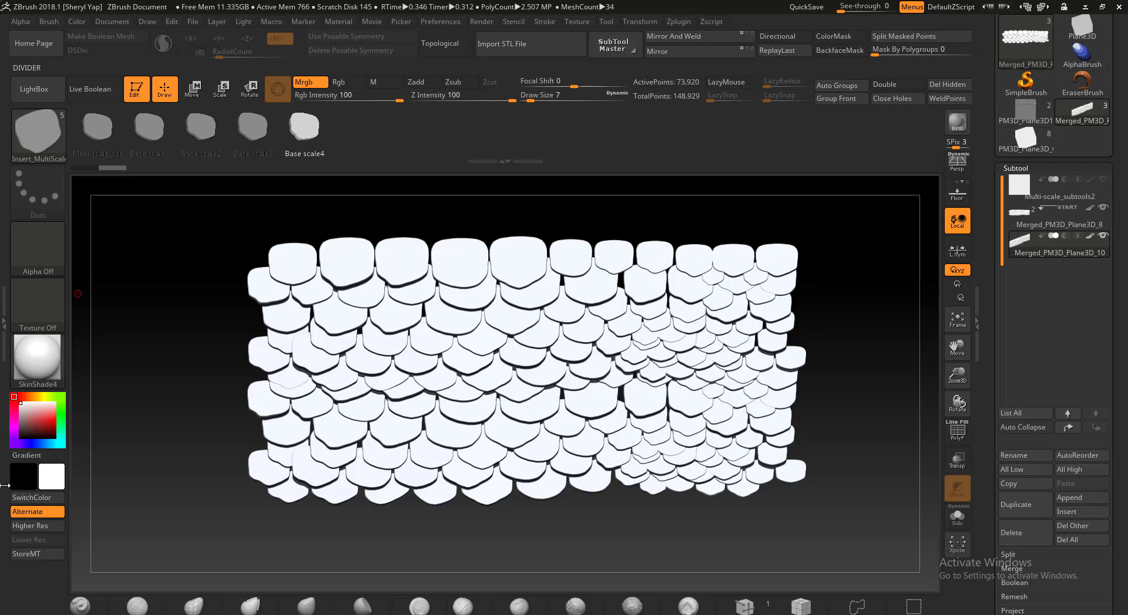
left_click(79, 607)
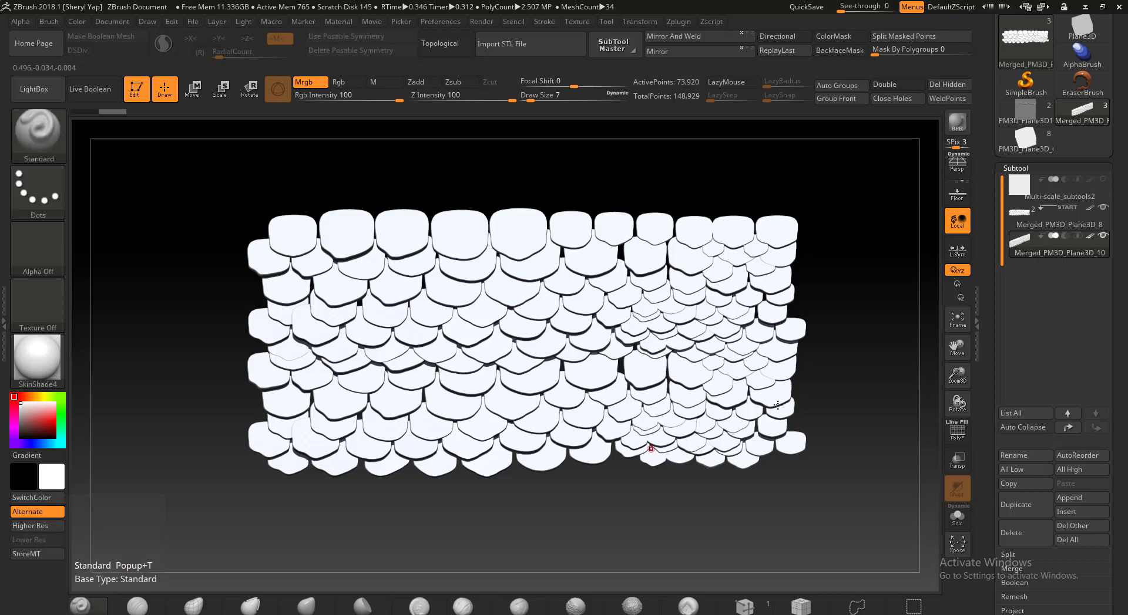
left_click(960, 126)
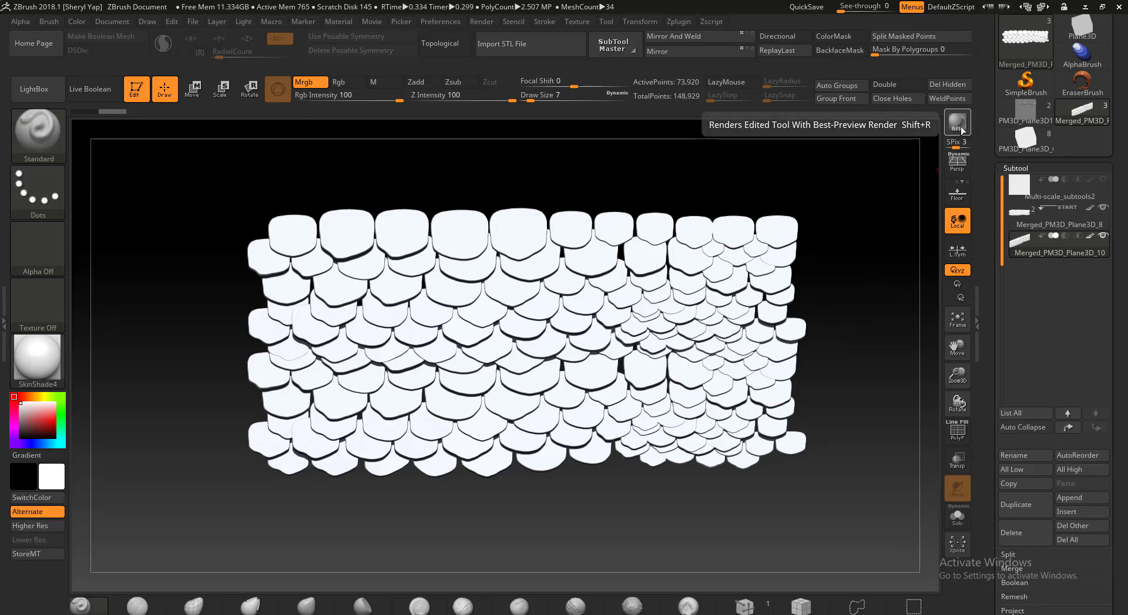
mouse_move(1033, 48)
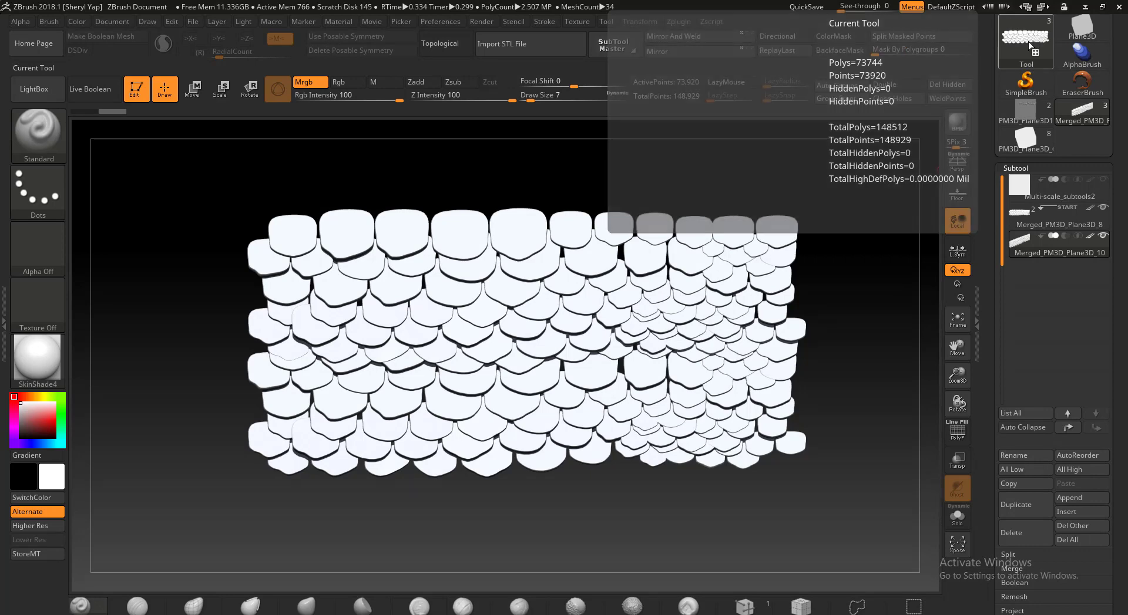
- Switch the active tool to the MRGBZGrabber 2.5D brush and accept leaving Edit/Transform mode
left_click(1032, 49)
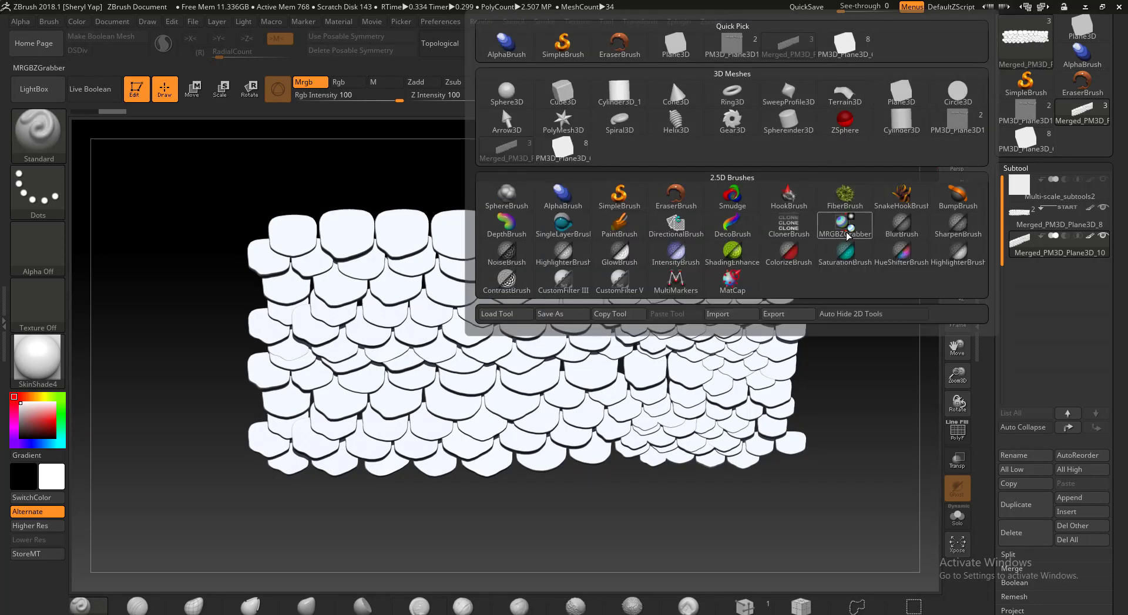
mouse_move(848, 235)
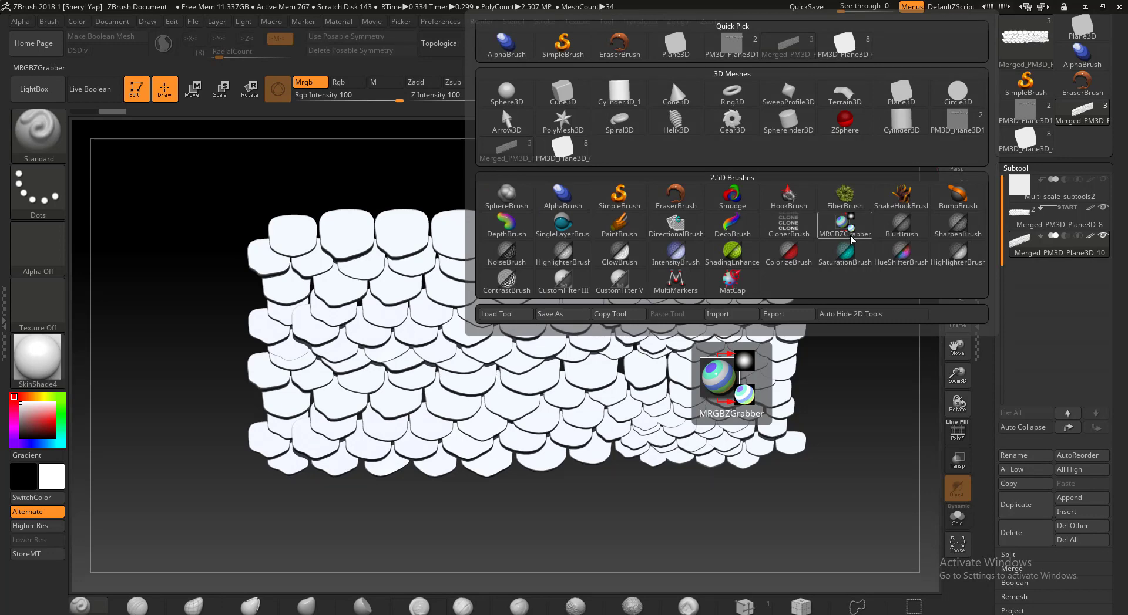
left_click(851, 237)
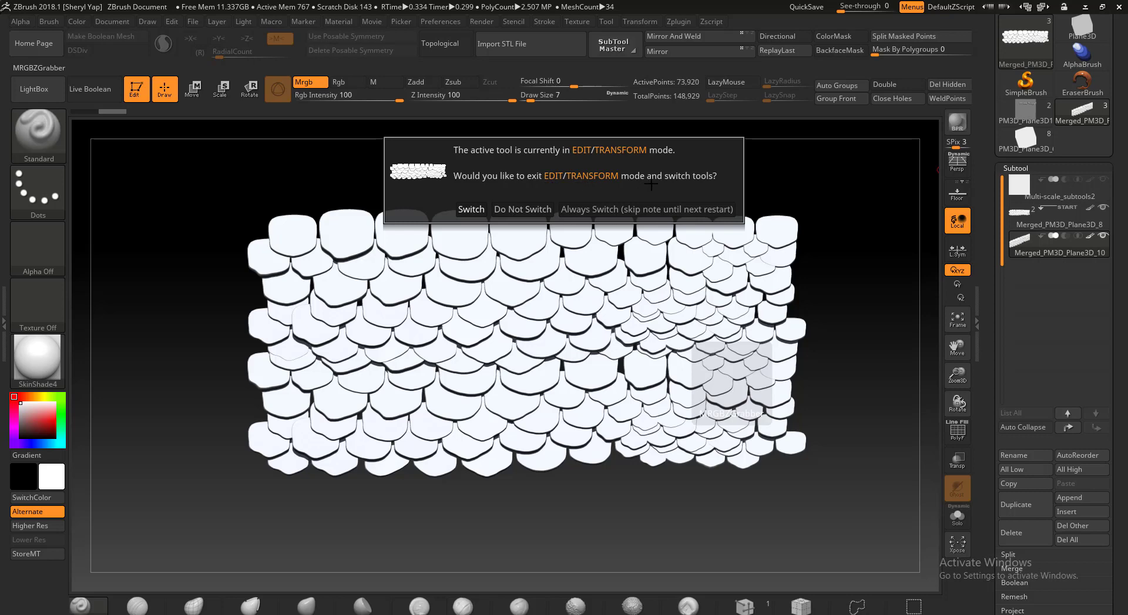
left_click(472, 210)
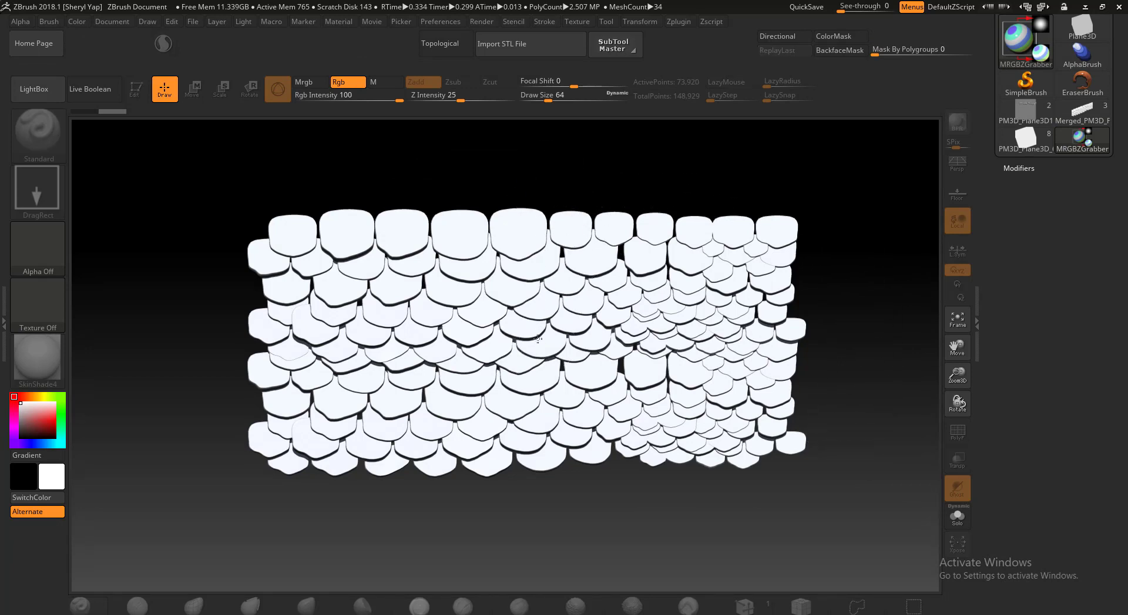
- Grab a rectangular canvas area enclosing the whole scale pattern with a small margin, capturing it as an alpha and a texture
left_click_drag(672, 227, 823, 195)
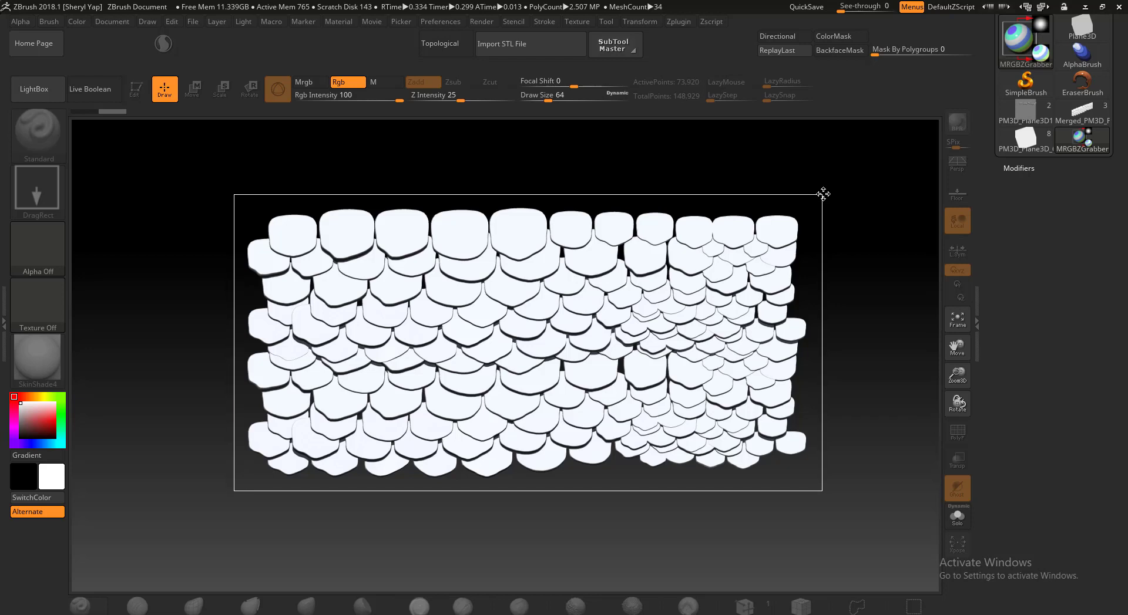
mouse_move(823, 194)
left_mouse_down()
mouse_move(739, 185)
mouse_move(820, 193)
left_mouse_up()
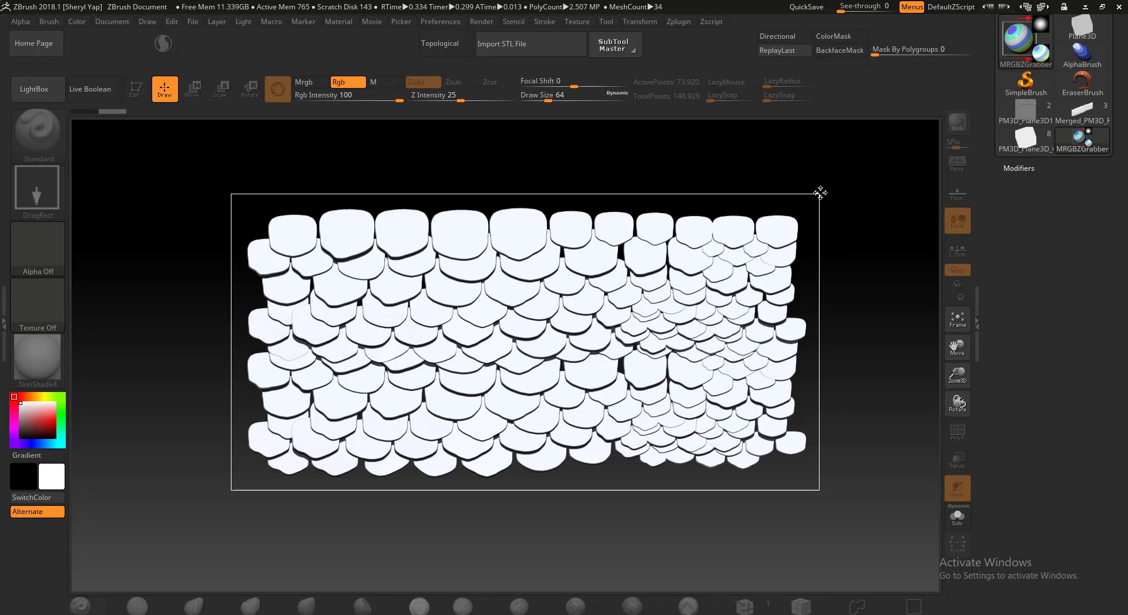
left_click_drag(820, 194, 820, 193)
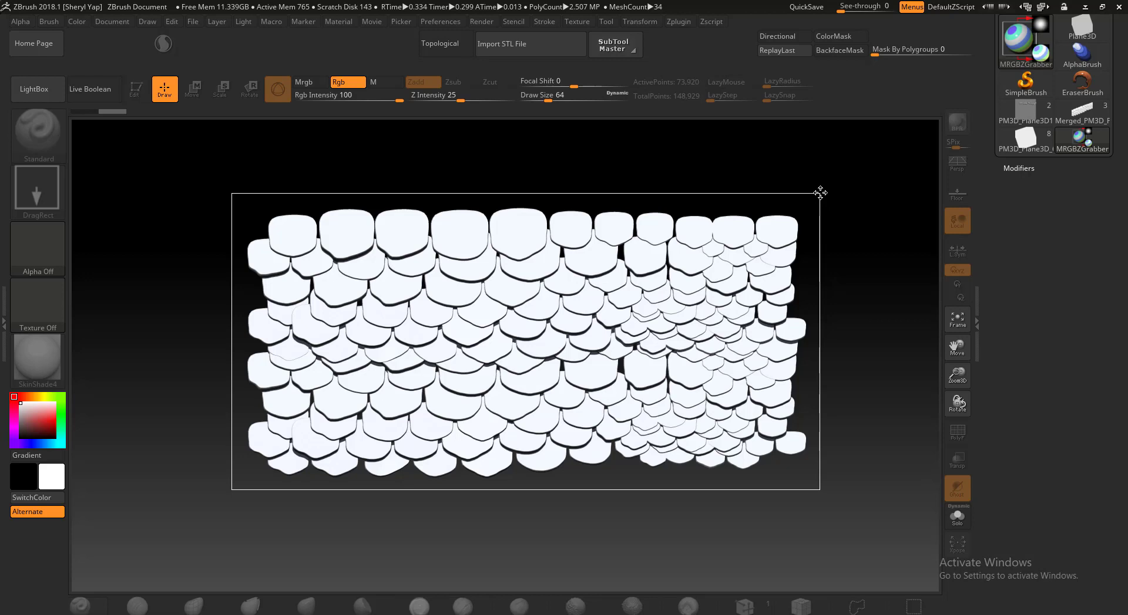
mouse_move(821, 192)
left_mouse_down()
mouse_move(740, 183)
mouse_move(790, 151)
mouse_move(830, 205)
mouse_move(821, 190)
left_mouse_up()
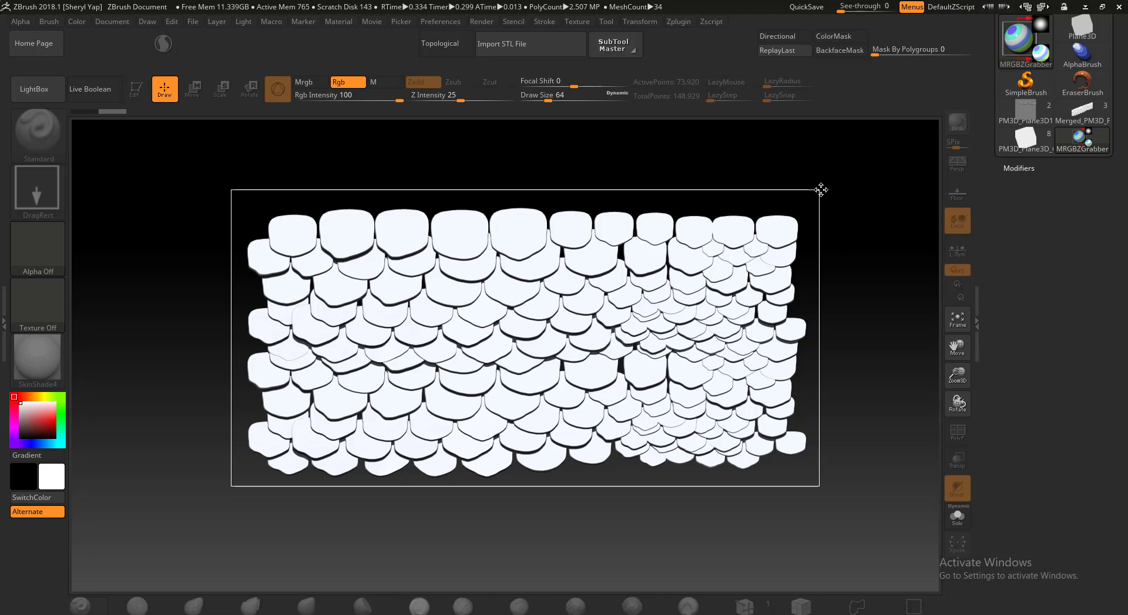
left_click_drag(821, 189, 821, 190)
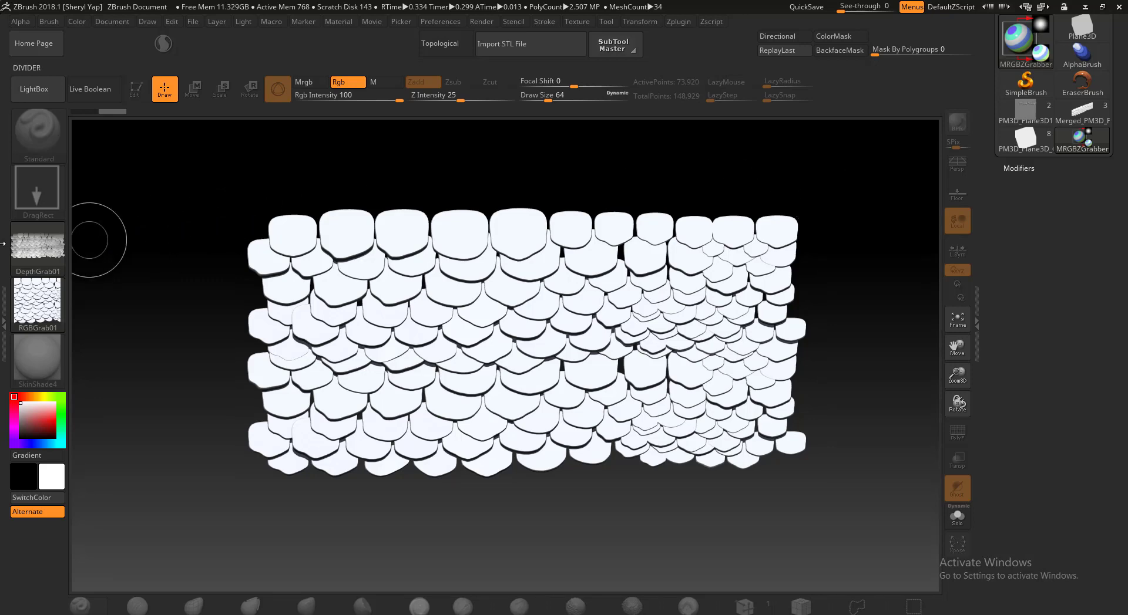
- Set the MidValue of the grabbed DepthGrab01 alpha to 50
mouse_move(39, 279)
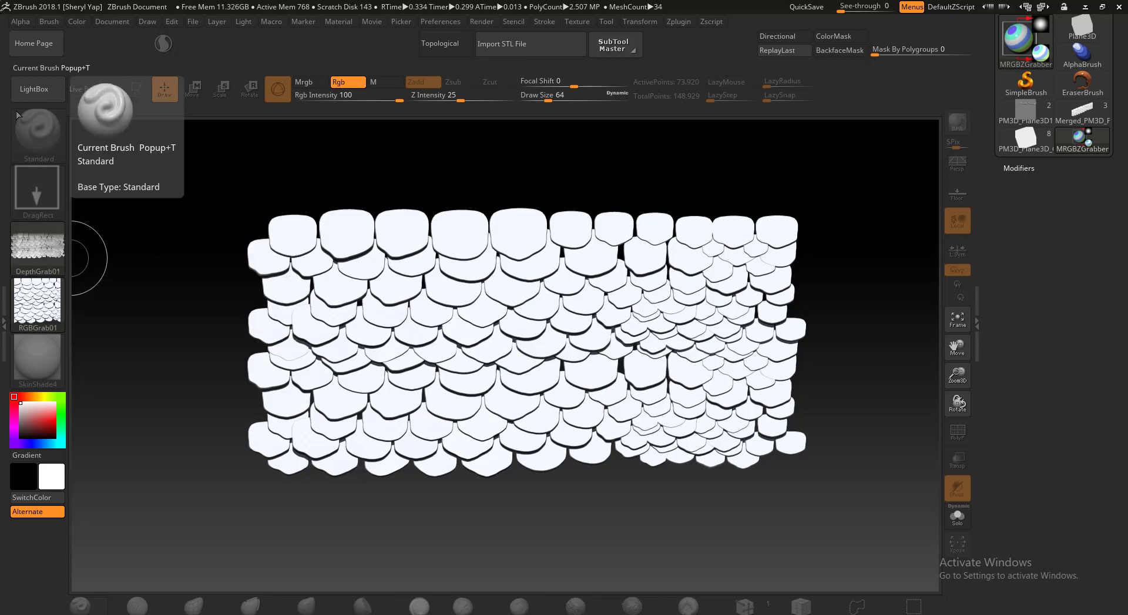
left_click(29, 22)
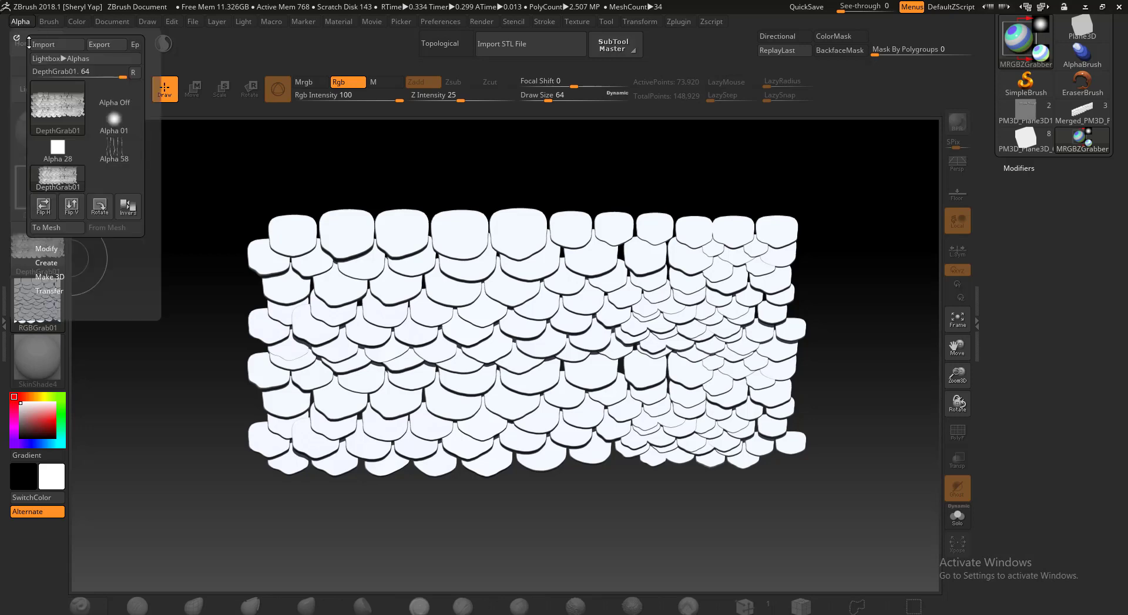
left_click(47, 249)
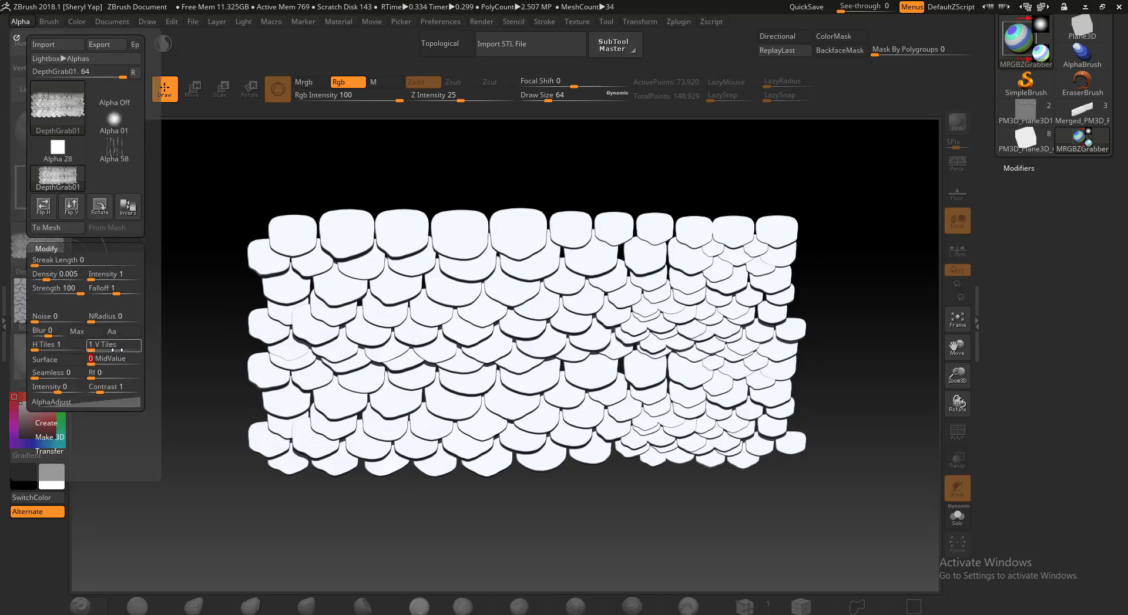
type("0")
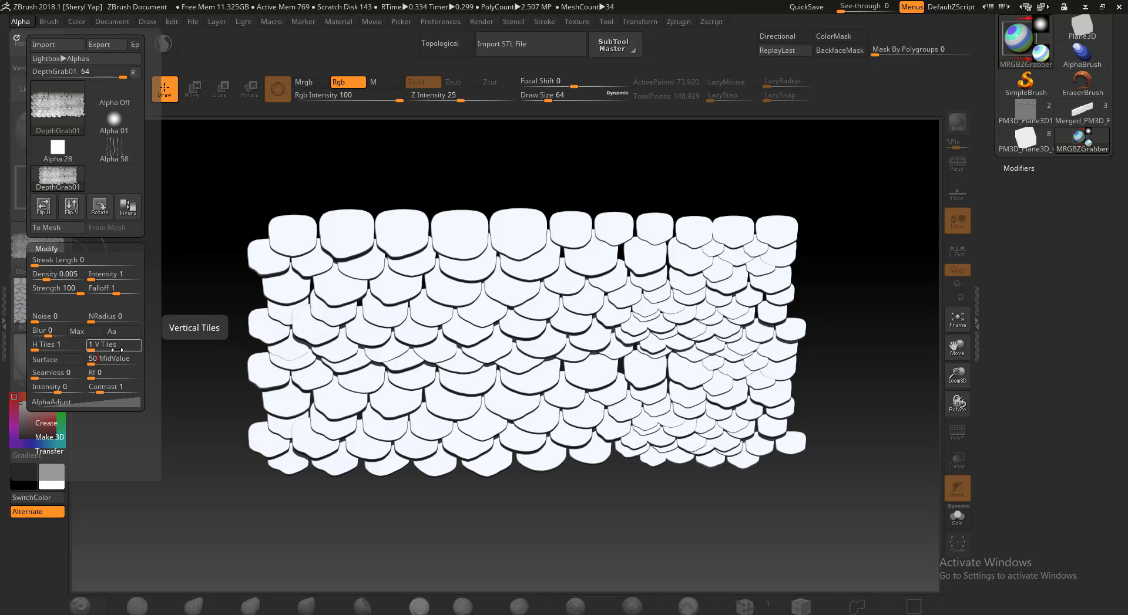
key("Return")
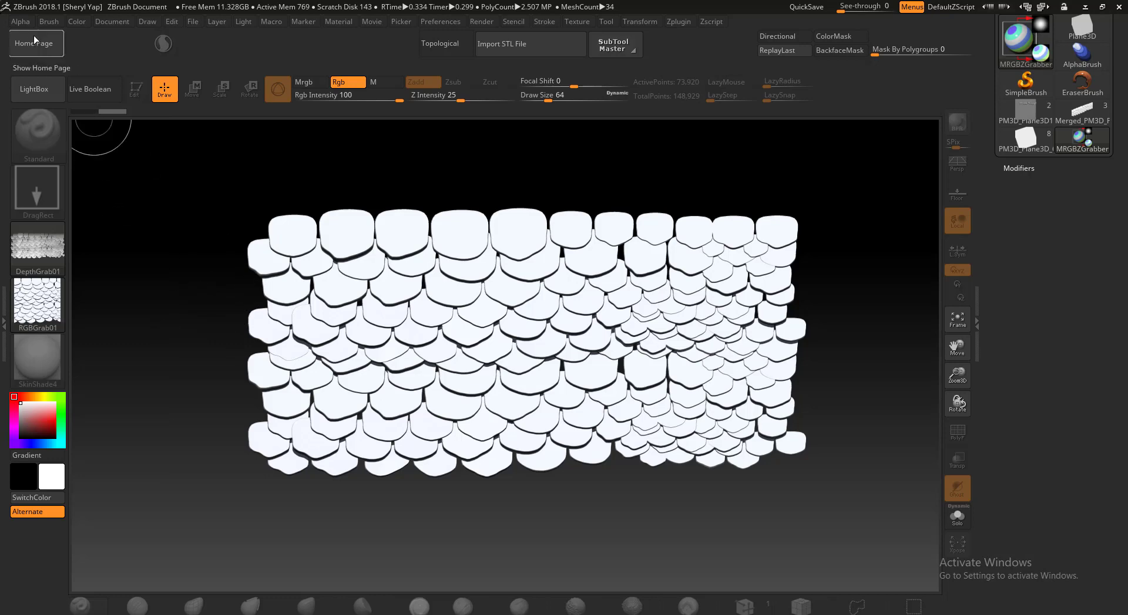
- Export the DepthGrab01 alpha as a Photoshop file named Fish_Body_Scales_01.PSD in the alpha folder inside Base scale
left_click(21, 21)
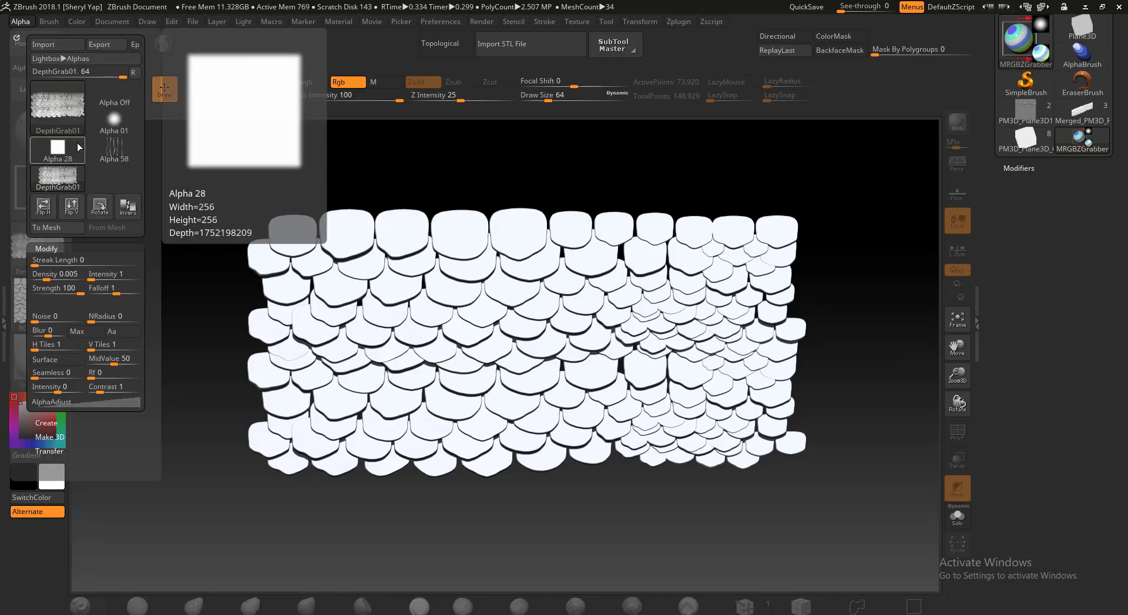
left_click(105, 45)
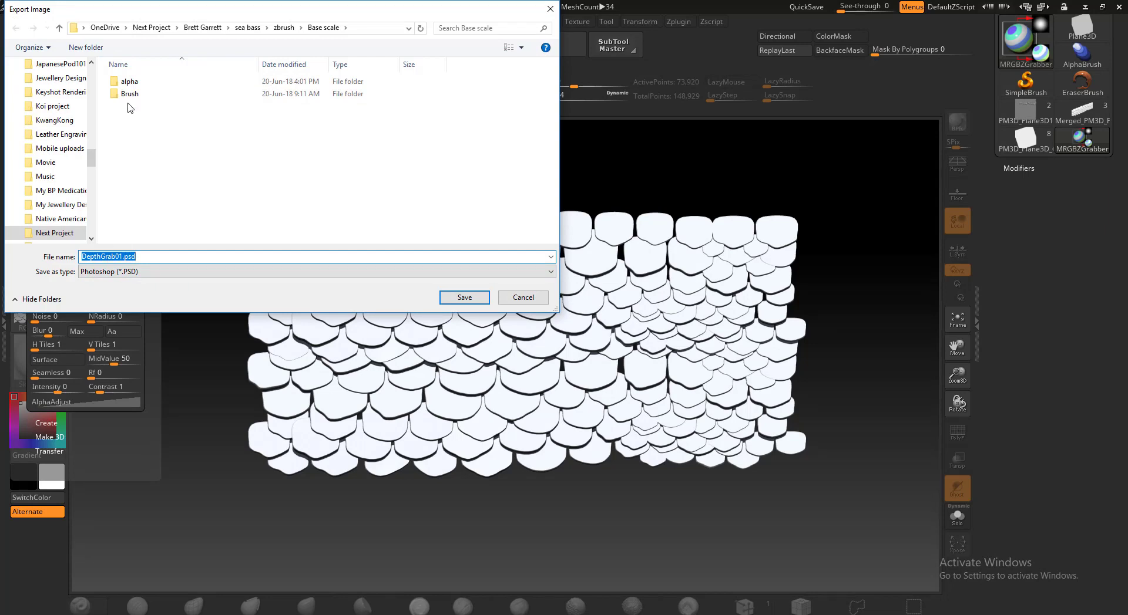
double_click(130, 83)
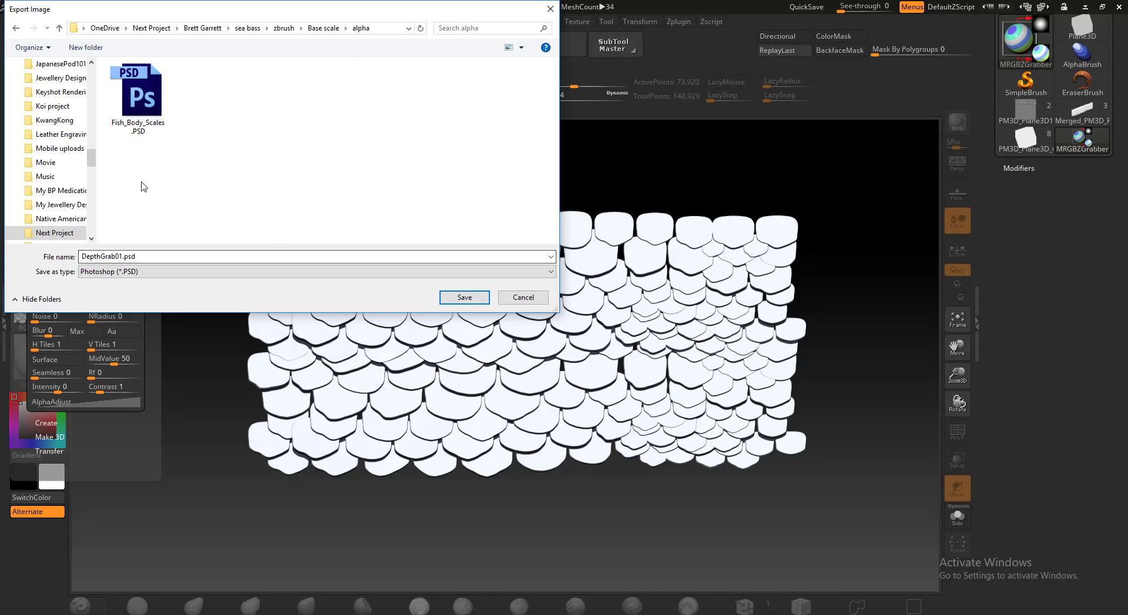
left_click(147, 105)
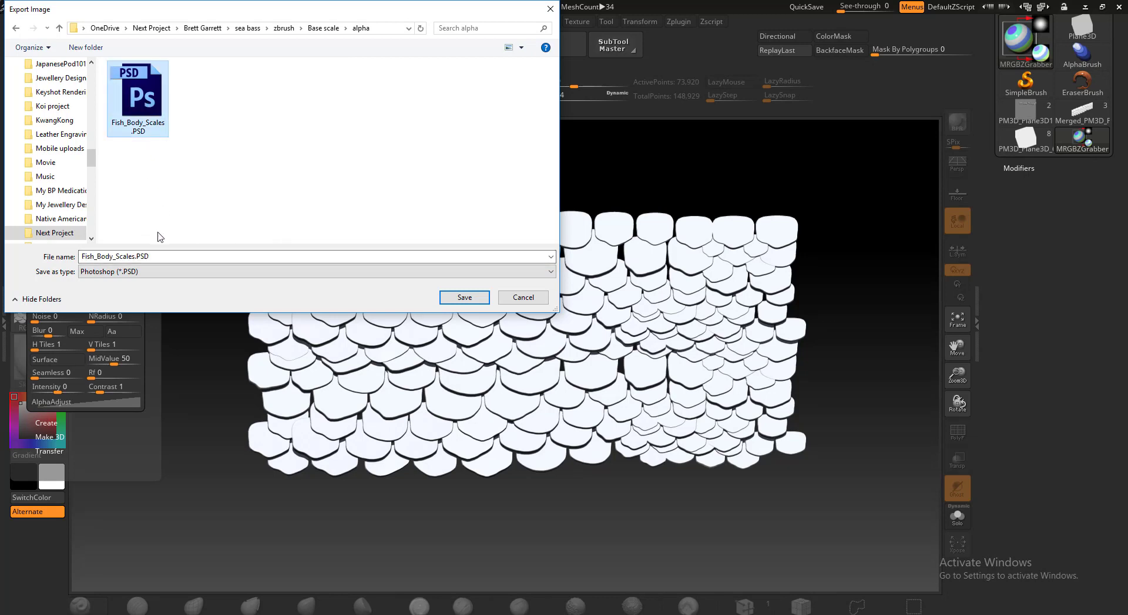
double_click(135, 254)
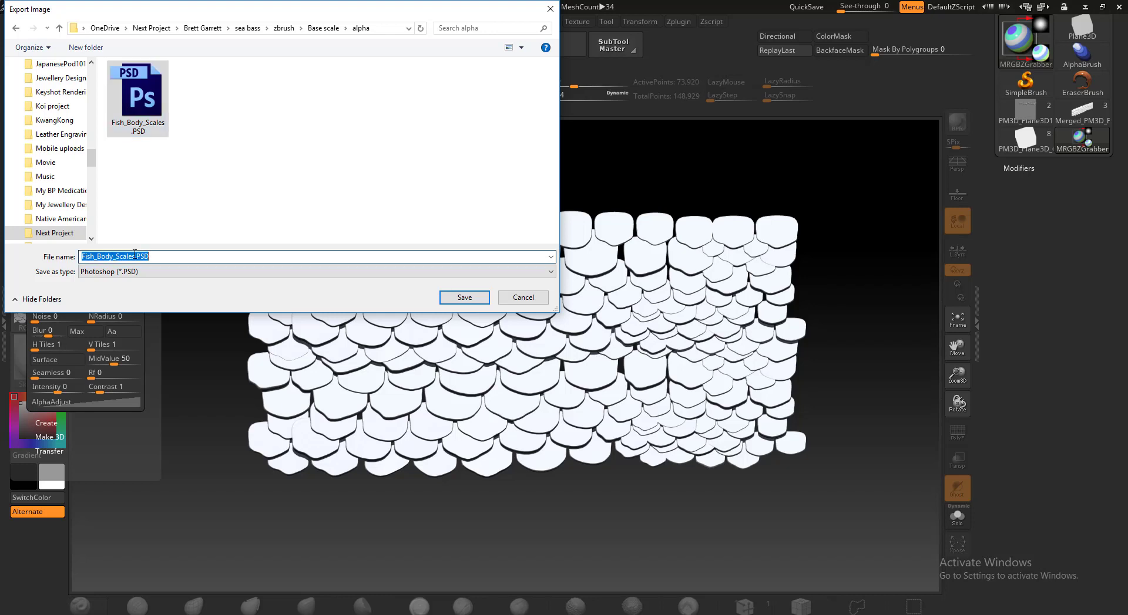
left_click(135, 256)
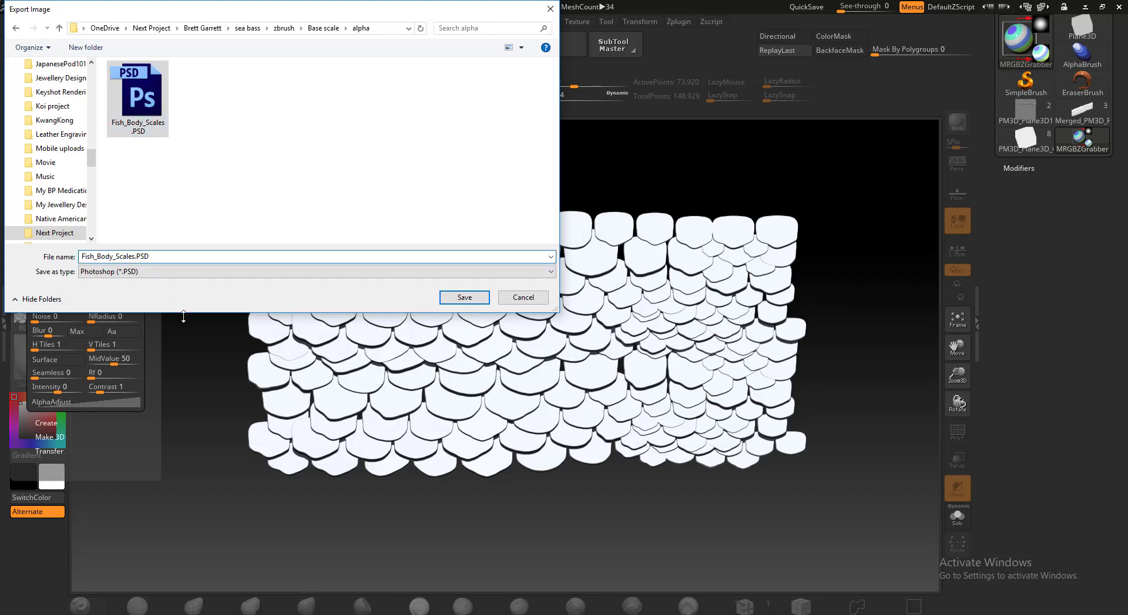
type("_01")
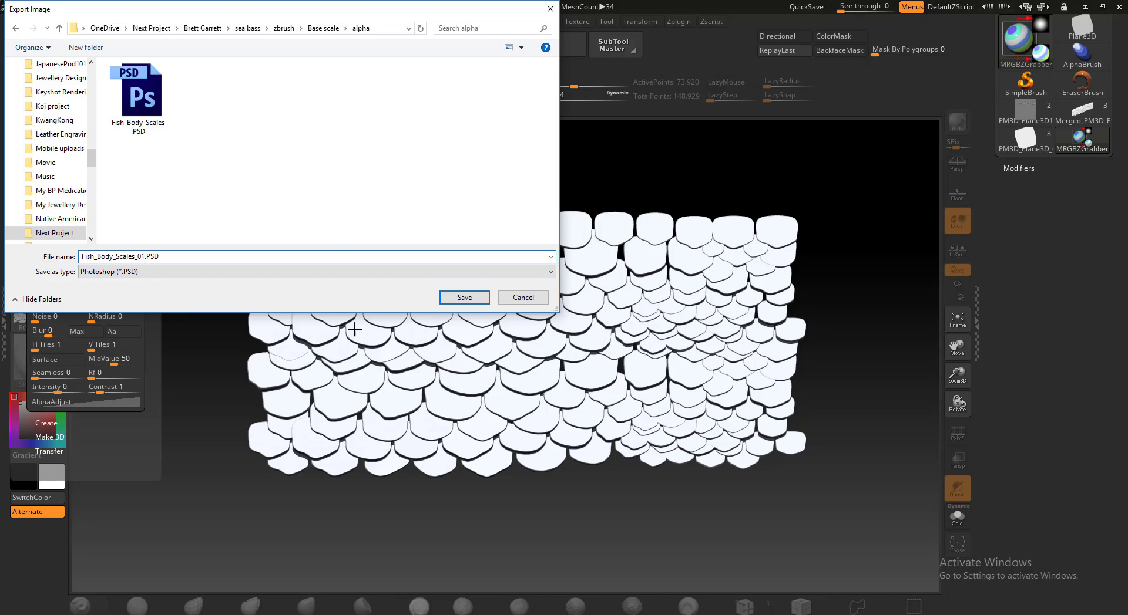
left_click(484, 300)
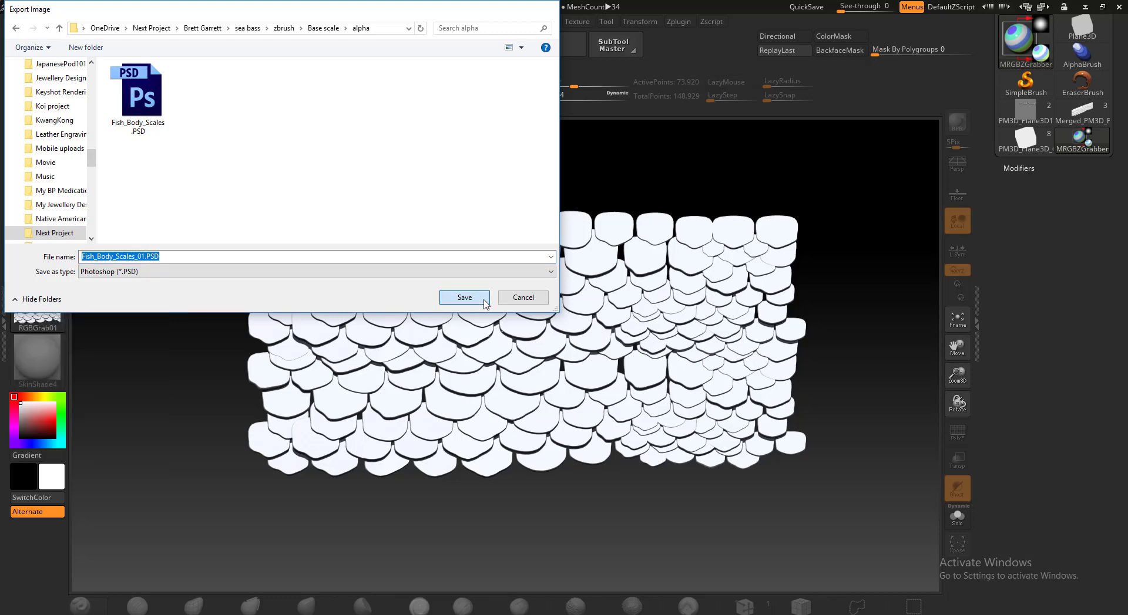